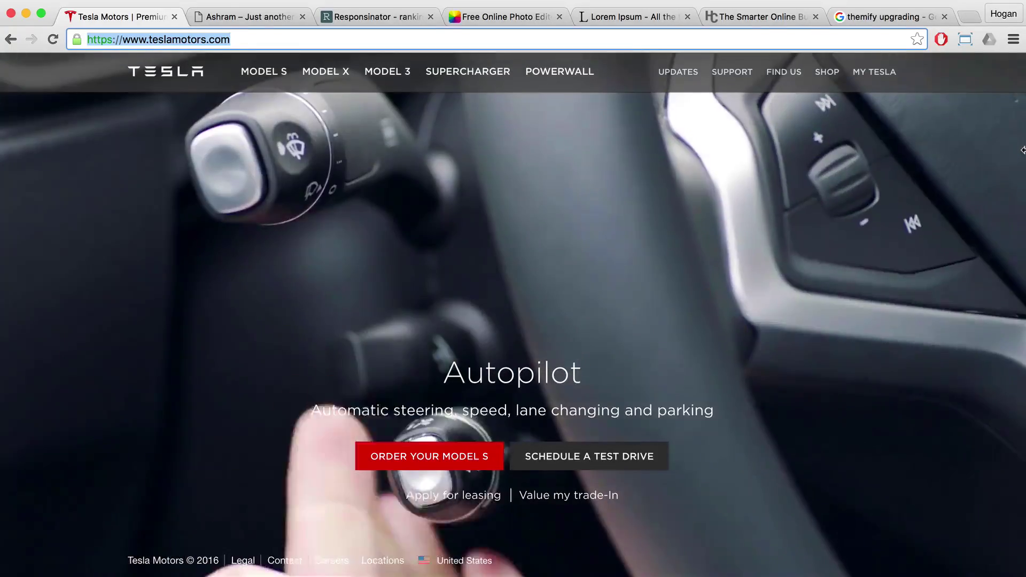
Check the Tesla homepage's responsive layout by narrowing the browser window to about 620 px, narrowing it further, and widening it to about 1307 px
{"action": "left_click_drag", "start_coordinate": [1022, 150], "coordinate": [464, 177]}
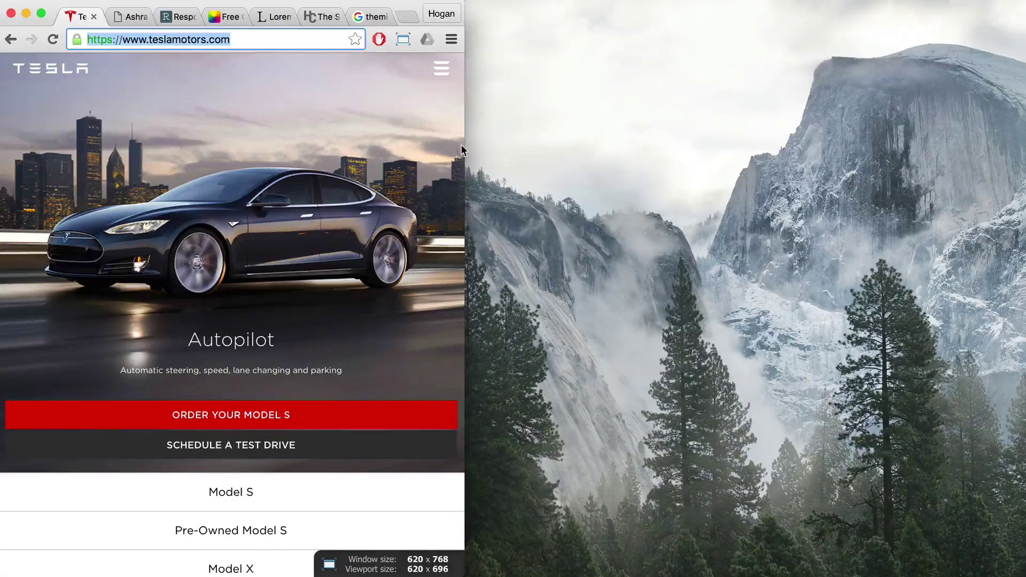
{"action": "left_click_drag", "start_coordinate": [463, 142], "coordinate": [245, 159]}
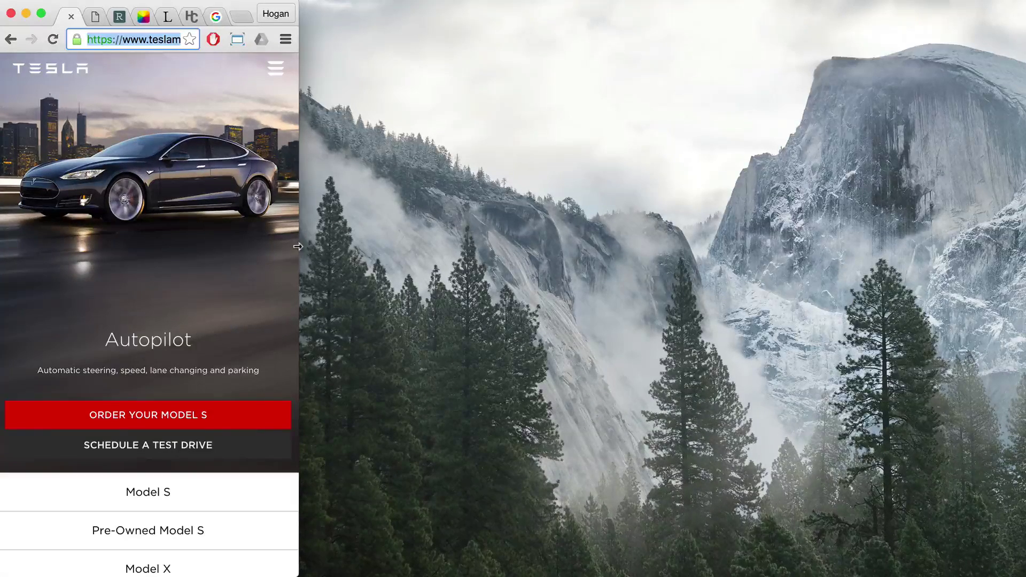
{"action": "left_click_drag", "start_coordinate": [298, 246], "coordinate": [982, 430]}
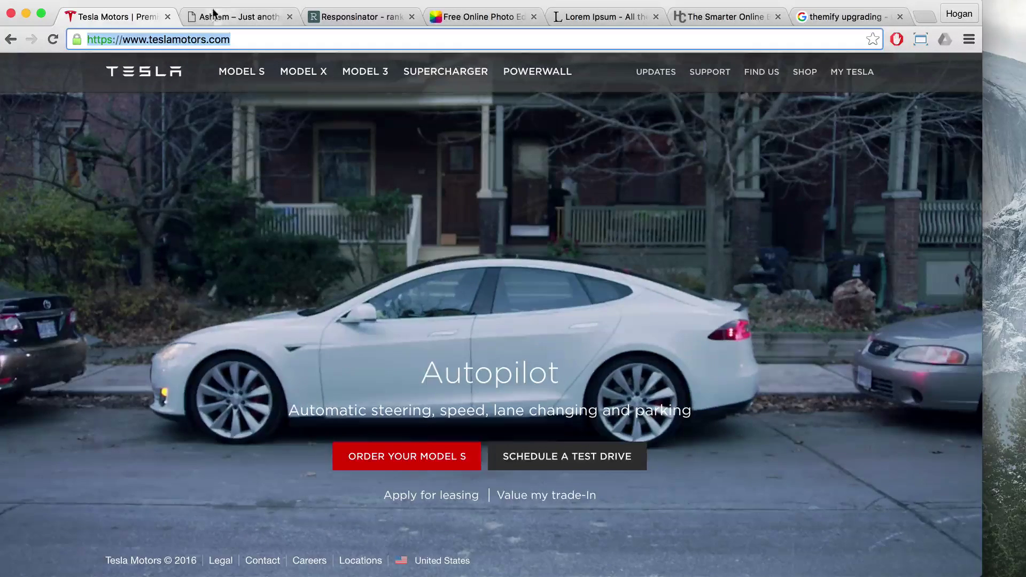
Turn on the Themify Builder for the Ashram page and go to the testimonial row with the sunset background
{"action": "left_click", "coordinate": [227, 17]}
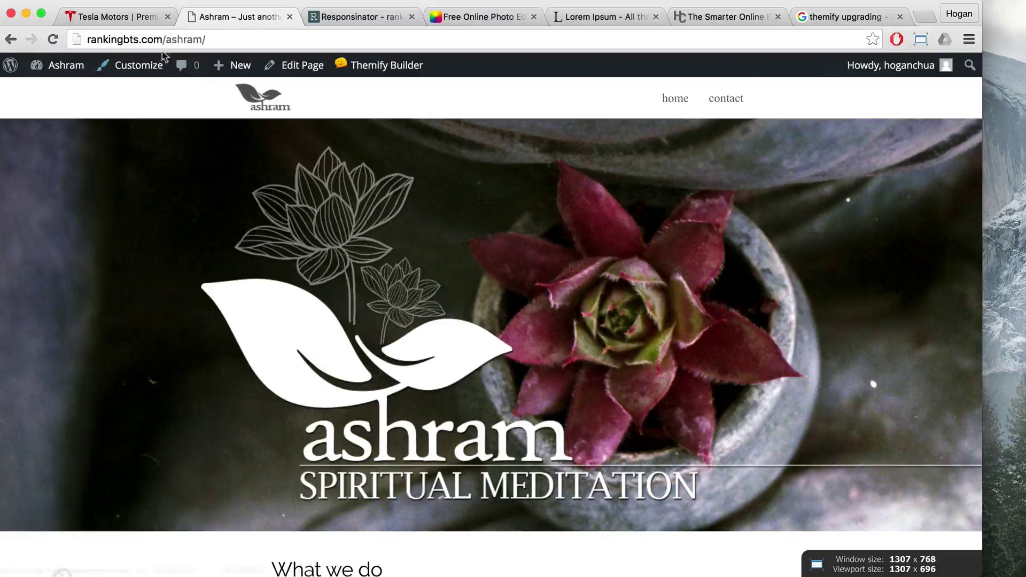
{"action": "left_click", "coordinate": [214, 40]}
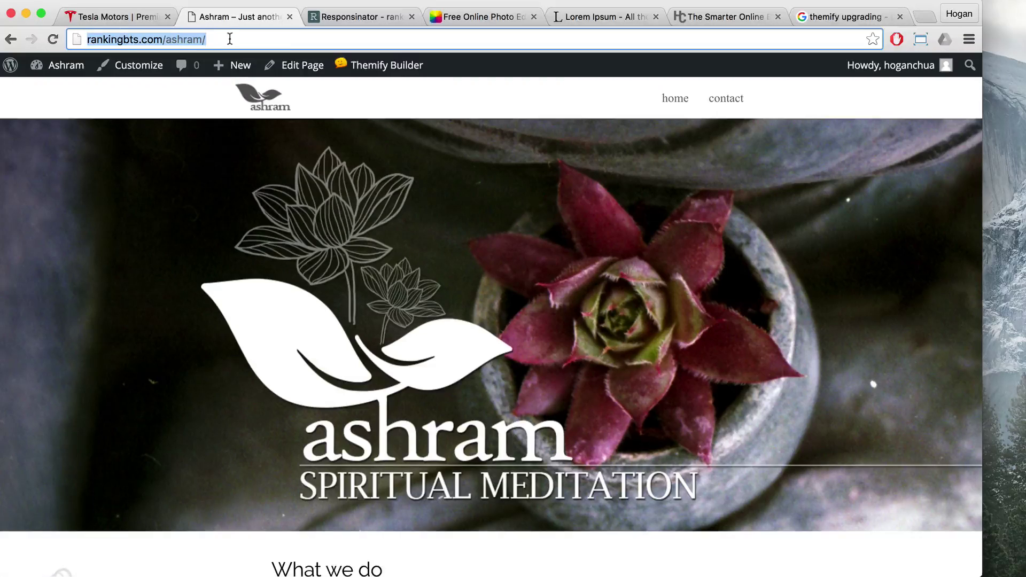
{"action": "left_click", "coordinate": [230, 38]}
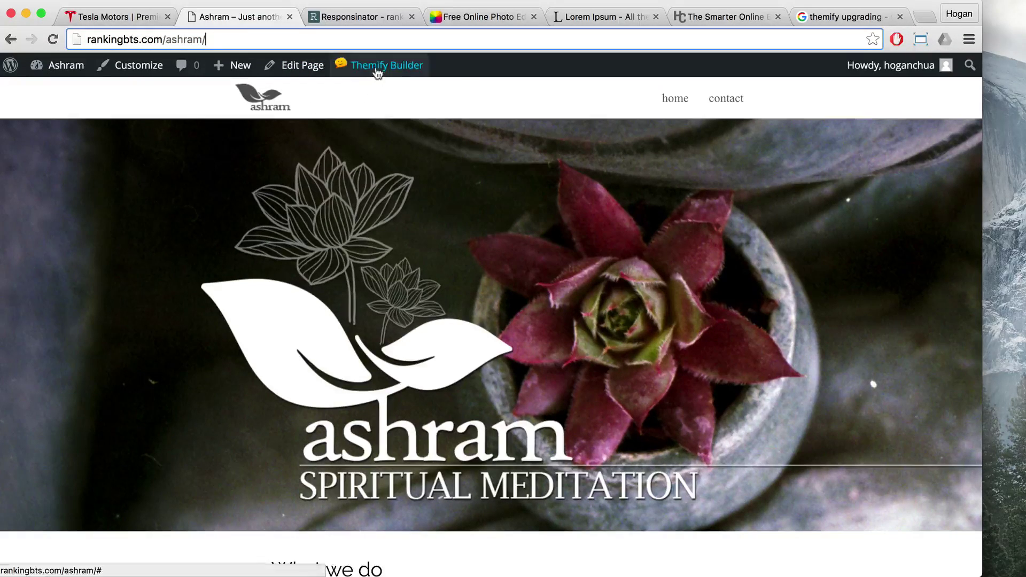
{"action": "mouse_move", "coordinate": [377, 70]}
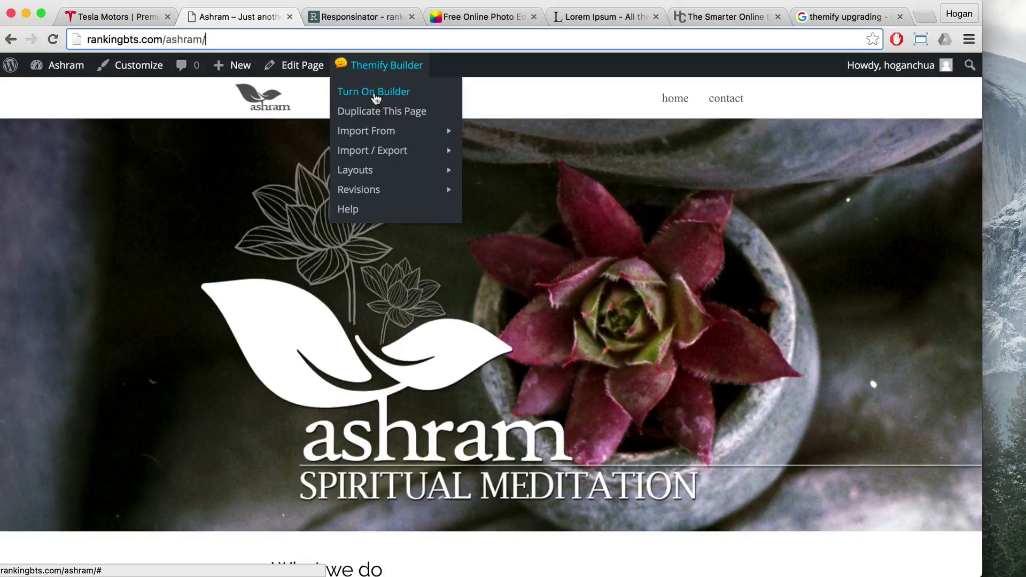
{"action": "left_click", "coordinate": [376, 94]}
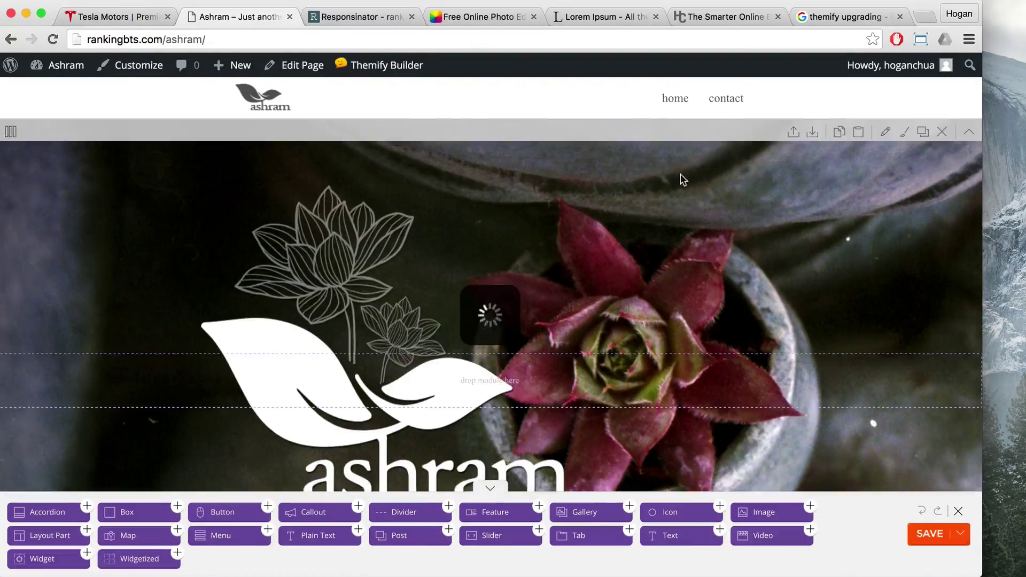
{"action": "scroll", "coordinate": [681, 175], "scroll_direction": "down", "scroll_amount": 15}
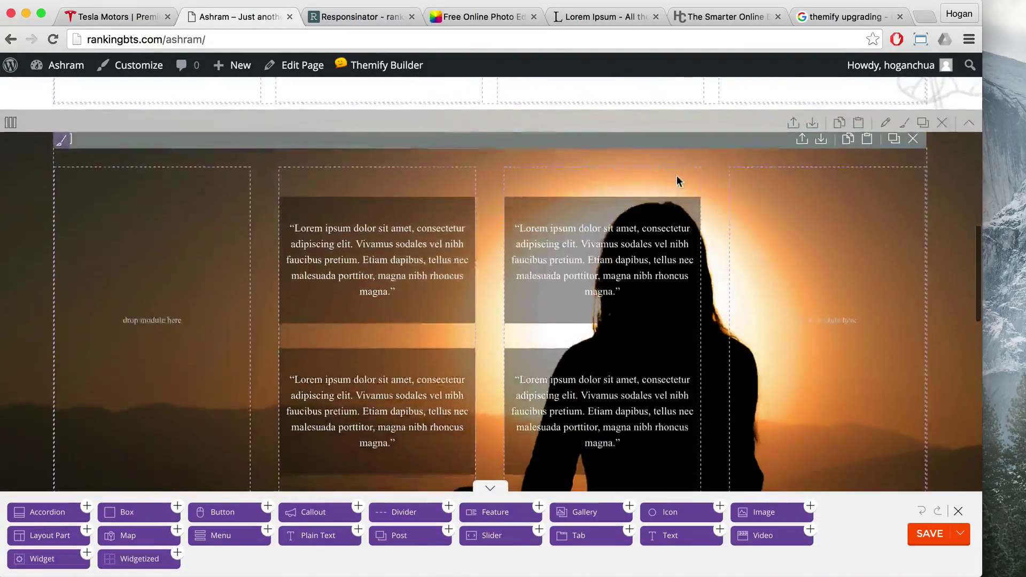
{"action": "scroll", "coordinate": [676, 175], "scroll_direction": "down", "scroll_amount": 1}
{"action": "scroll", "coordinate": [691, 293], "scroll_direction": "down", "scroll_amount": 2}
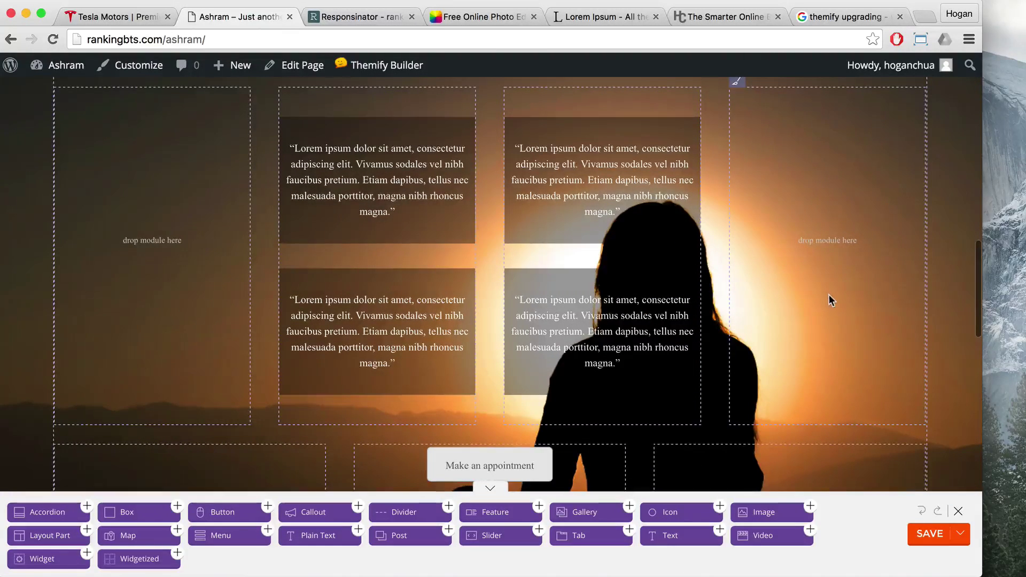
{"action": "scroll", "coordinate": [828, 301], "scroll_direction": "down", "scroll_amount": 1}
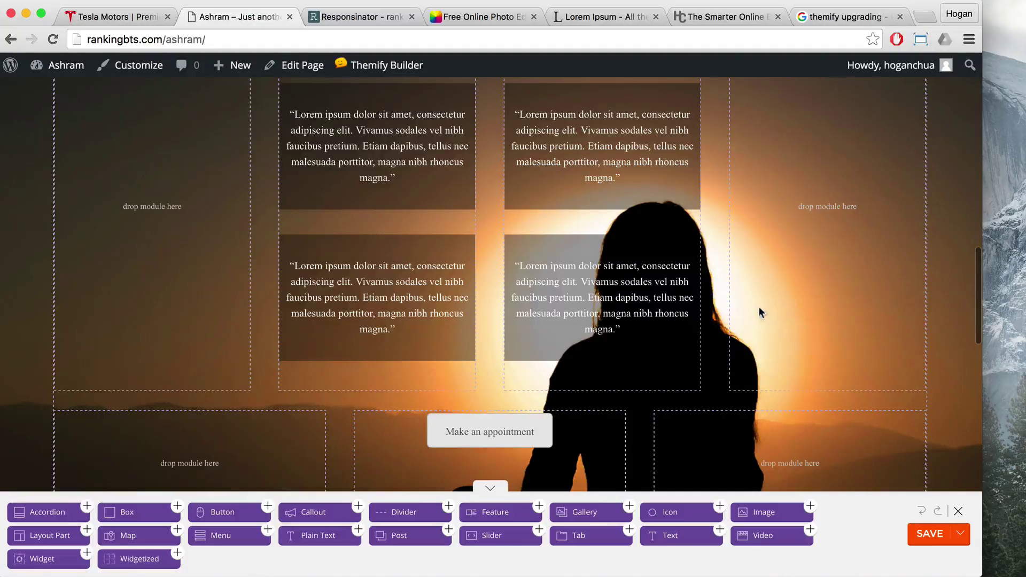
{"action": "scroll", "coordinate": [765, 310], "scroll_direction": "up", "scroll_amount": 3}
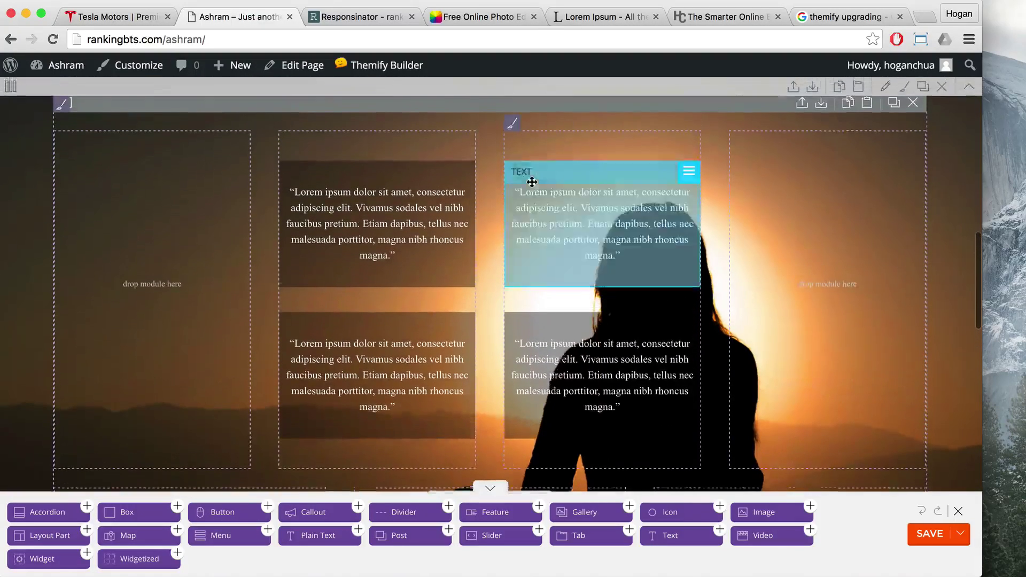
Switch to Responsinator and select the rankingbts.com/ashram/ site address, checking it against the Ashram page's own URL
{"action": "left_click", "coordinate": [337, 17]}
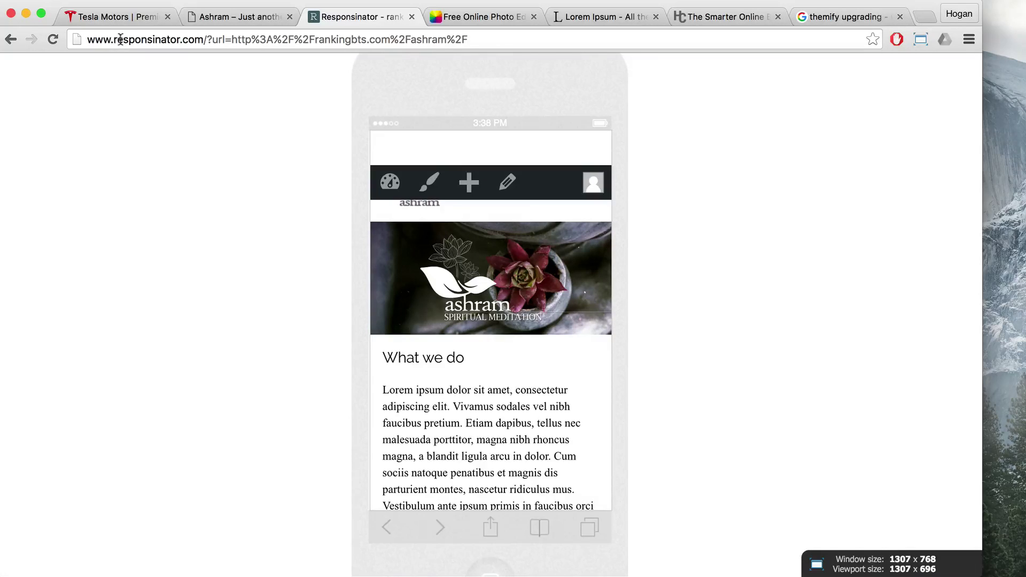
{"action": "scroll", "coordinate": [206, 83], "scroll_direction": "up", "scroll_amount": 3}
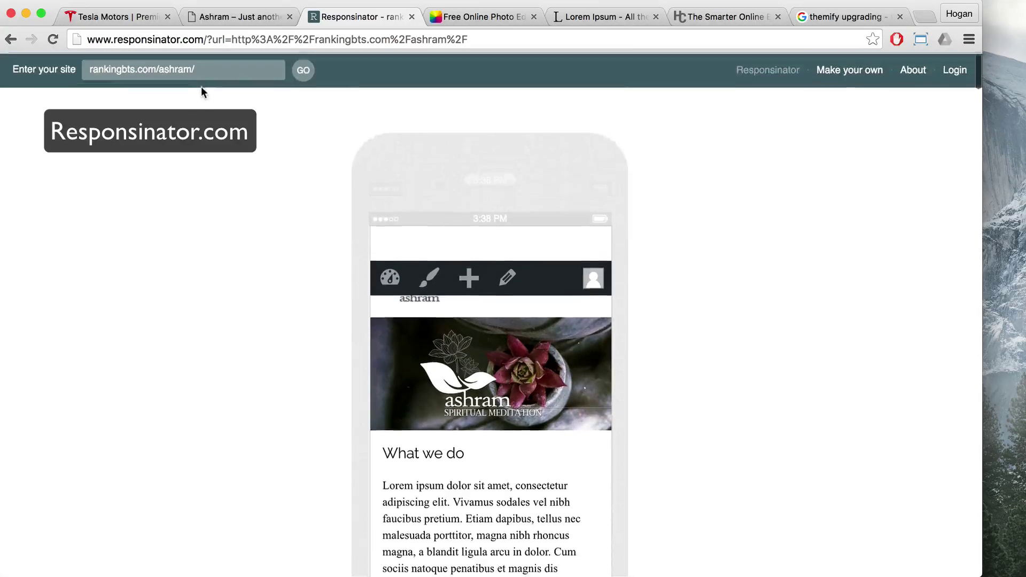
{"action": "left_click_drag", "start_coordinate": [196, 69], "coordinate": [73, 70]}
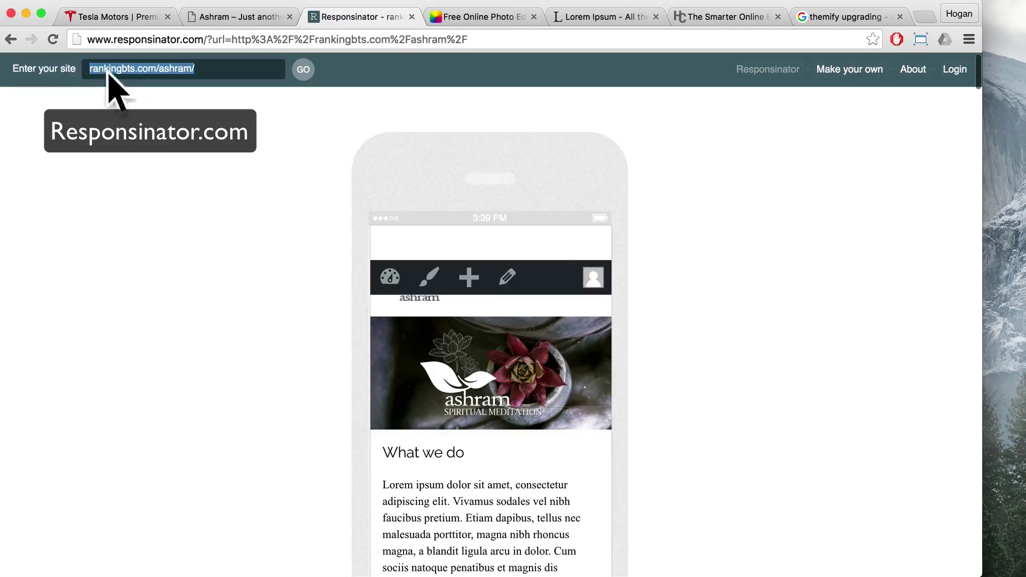
{"action": "left_click", "coordinate": [230, 18]}
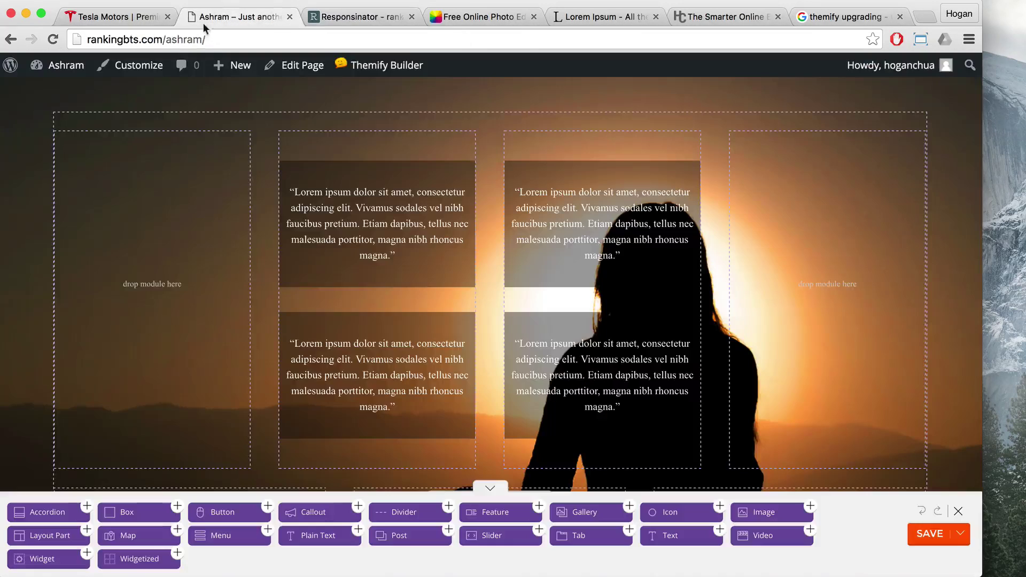
{"action": "left_click", "coordinate": [210, 39]}
{"action": "left_click", "coordinate": [321, 17]}
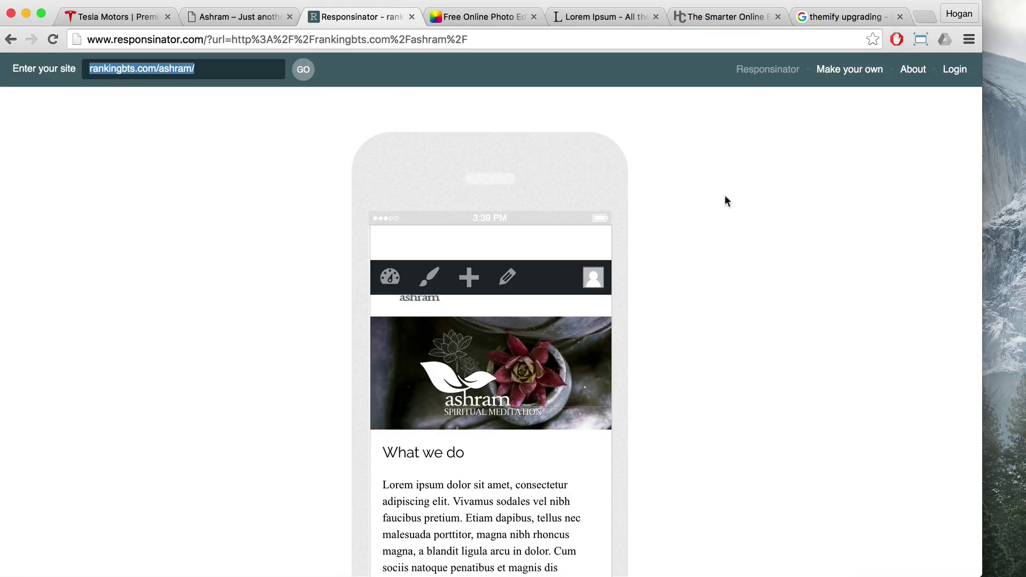
Examine how the testimonial boxes, sunset background and Make an appointment button lay out in the iPhone 5 portrait preview
{"action": "scroll", "coordinate": [706, 226], "scroll_direction": "down", "scroll_amount": 5}
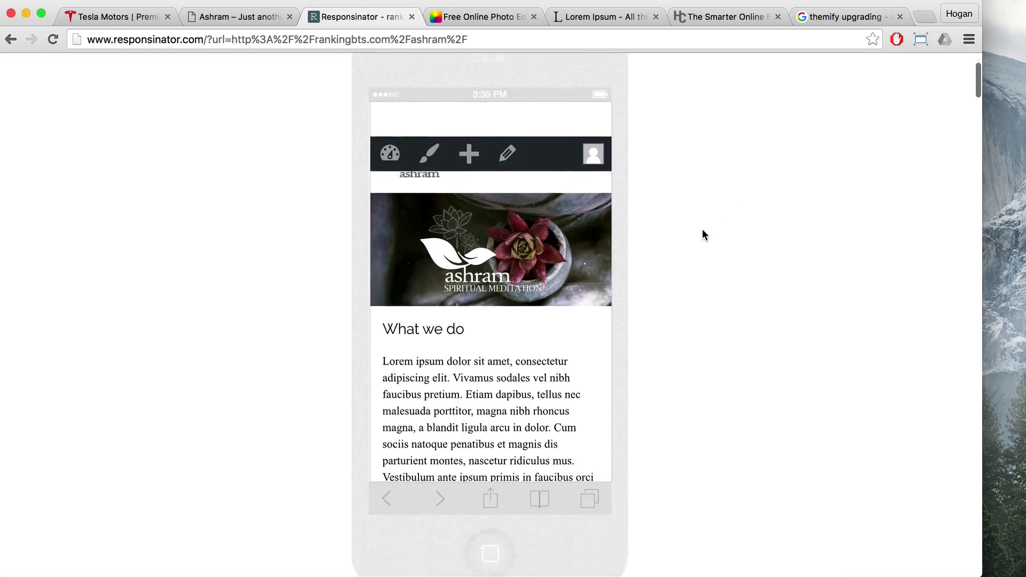
{"action": "scroll", "coordinate": [536, 231], "scroll_direction": "down", "scroll_amount": 10}
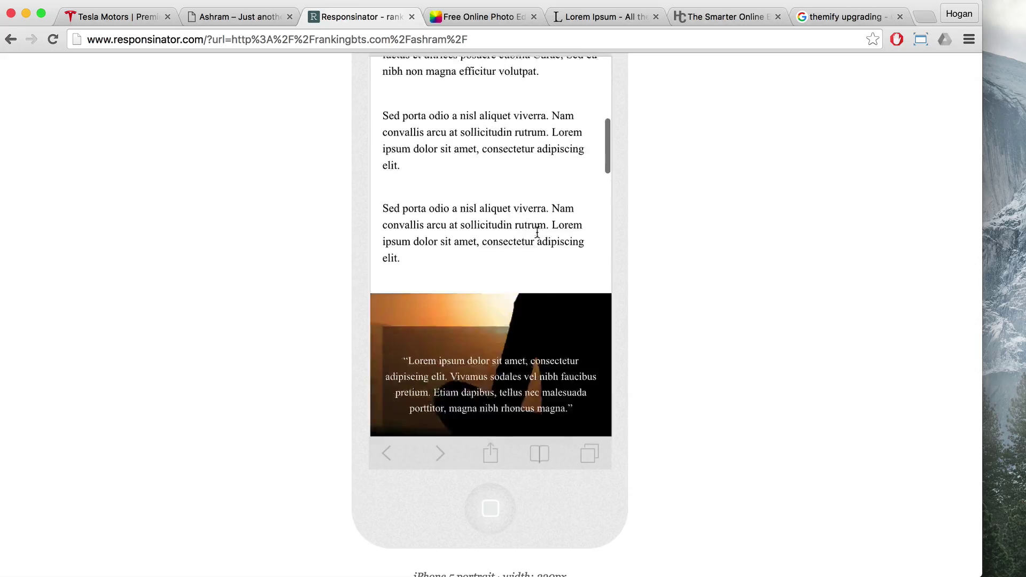
{"action": "scroll", "coordinate": [536, 233], "scroll_direction": "down", "scroll_amount": 4}
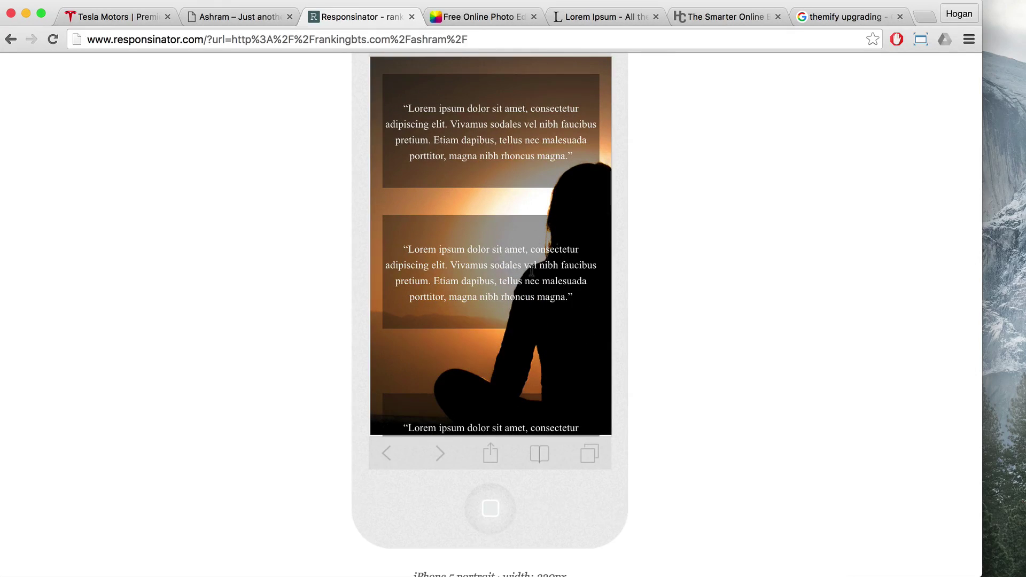
{"action": "scroll", "coordinate": [537, 241], "scroll_direction": "up", "scroll_amount": 4}
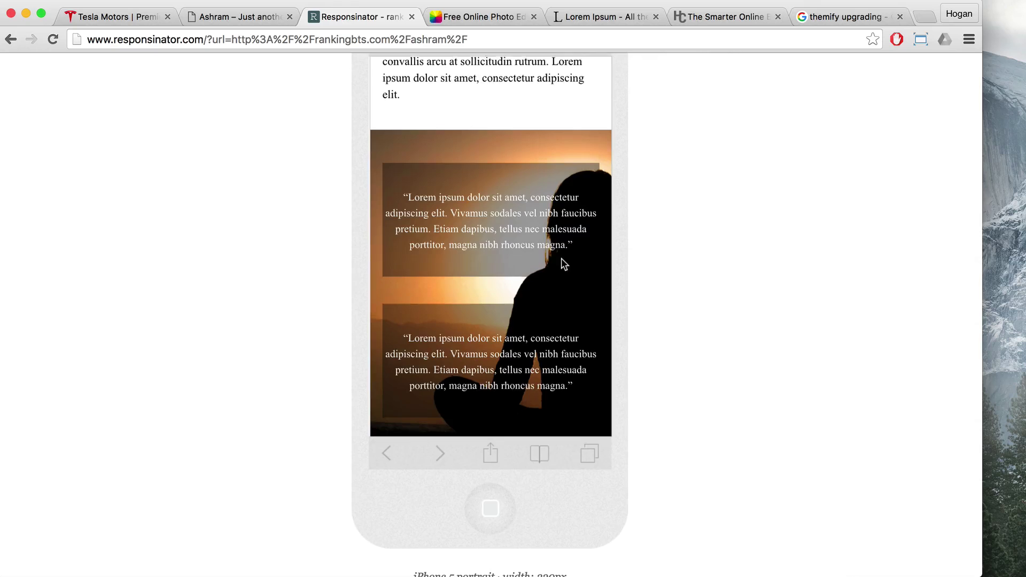
{"action": "scroll", "coordinate": [559, 262], "scroll_direction": "down", "scroll_amount": 2}
{"action": "scroll", "coordinate": [549, 267], "scroll_direction": "down", "scroll_amount": 4}
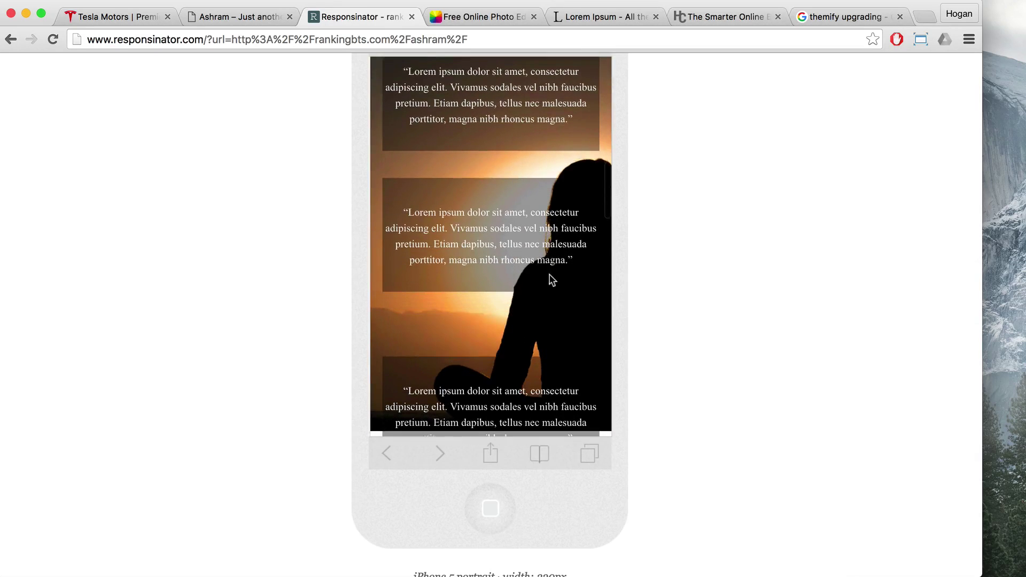
{"action": "scroll", "coordinate": [524, 312], "scroll_direction": "down", "scroll_amount": 4}
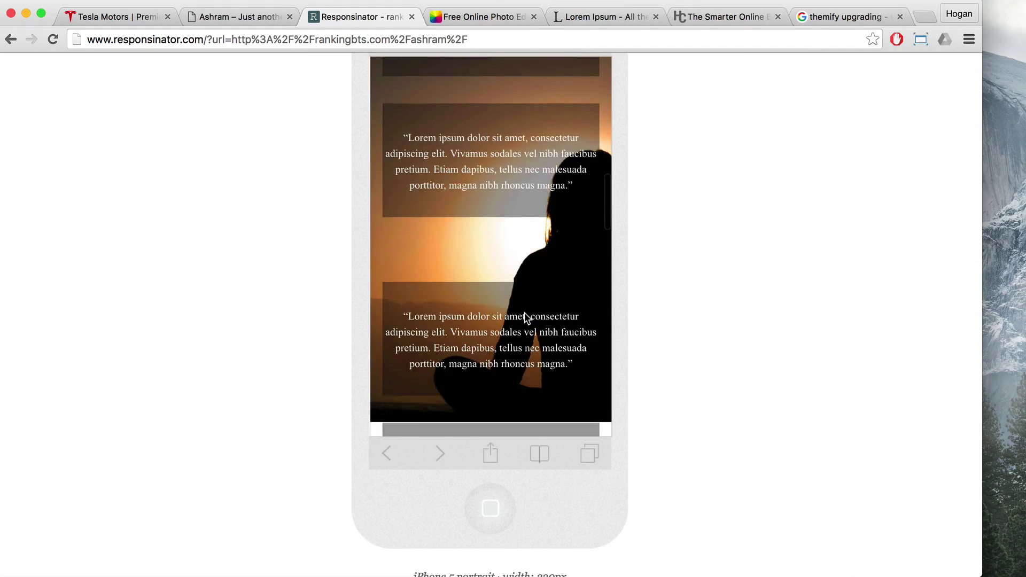
{"action": "scroll", "coordinate": [524, 313], "scroll_direction": "up", "scroll_amount": 6}
{"action": "scroll", "coordinate": [525, 319], "scroll_direction": "up", "scroll_amount": 5}
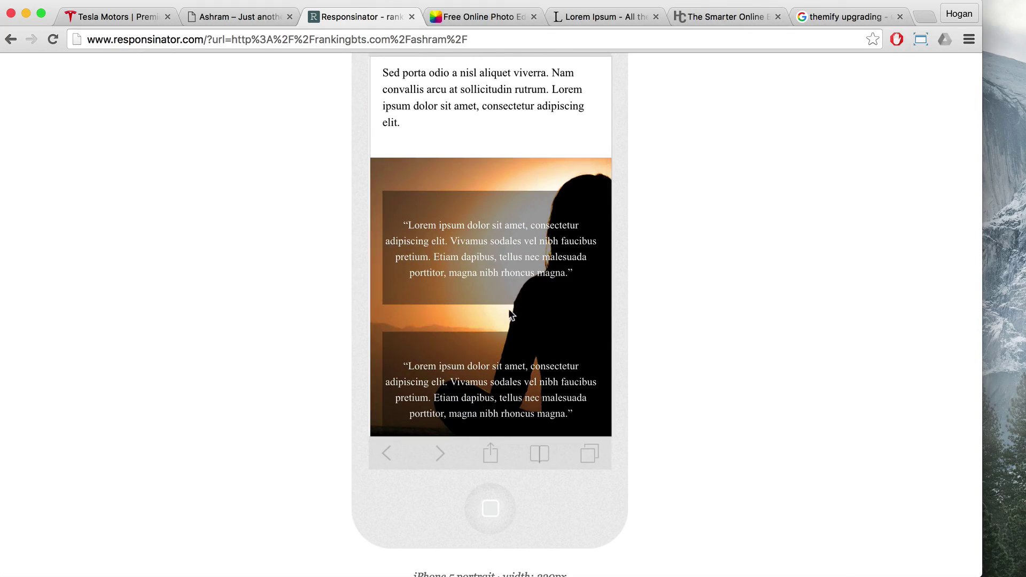
{"action": "scroll", "coordinate": [509, 312], "scroll_direction": "down", "scroll_amount": 2}
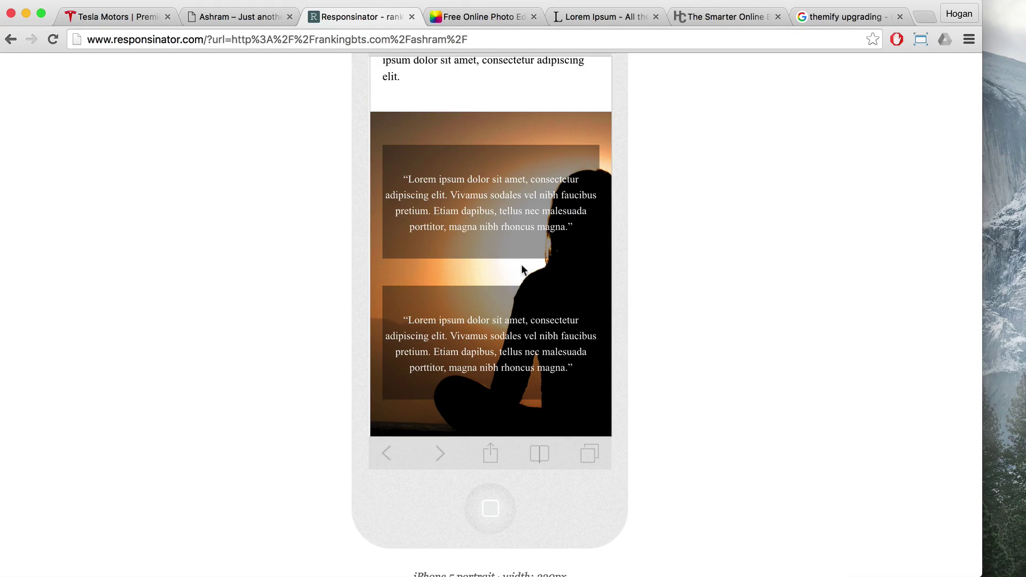
{"action": "scroll", "coordinate": [507, 290], "scroll_direction": "down", "scroll_amount": 3}
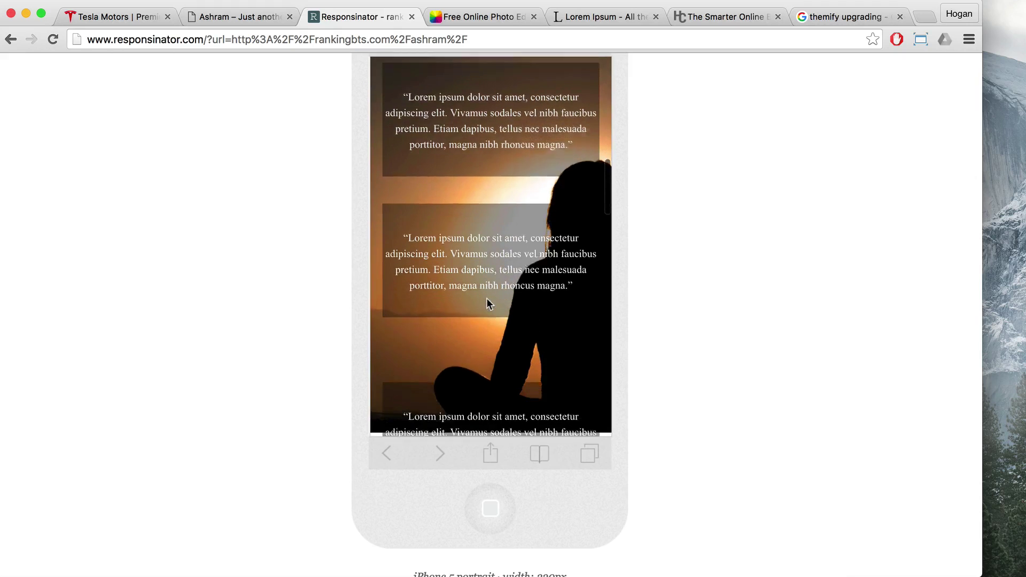
{"action": "scroll", "coordinate": [486, 297], "scroll_direction": "down", "scroll_amount": 1}
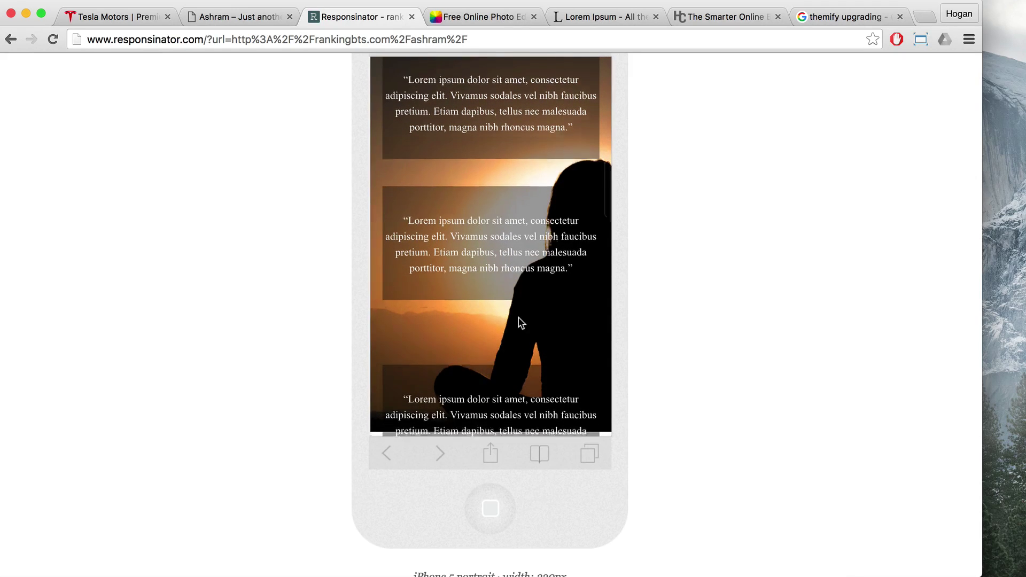
{"action": "scroll", "coordinate": [516, 310], "scroll_direction": "down", "scroll_amount": 3}
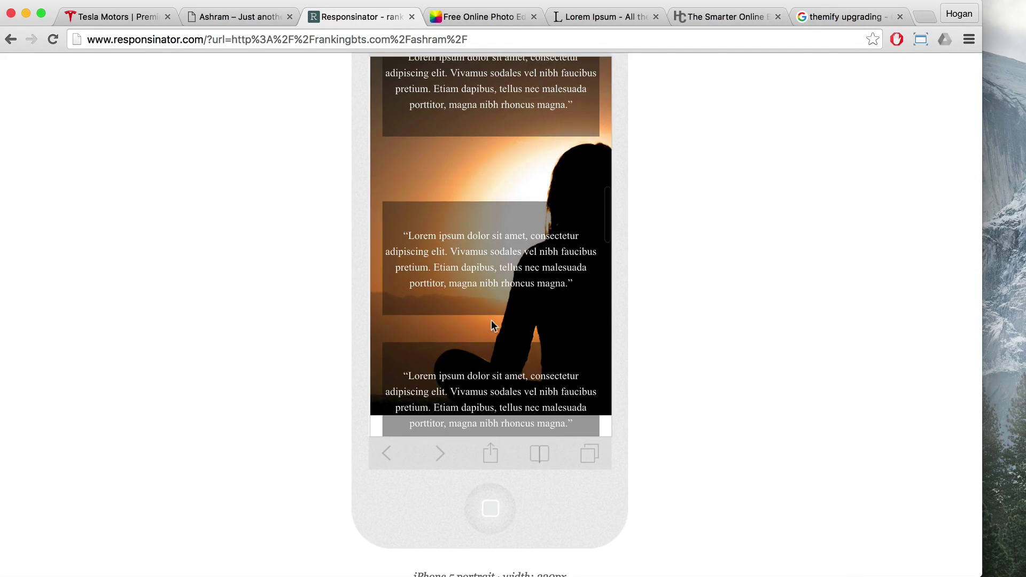
{"action": "scroll", "coordinate": [487, 314], "scroll_direction": "down", "scroll_amount": 3}
{"action": "scroll", "coordinate": [469, 298], "scroll_direction": "down", "scroll_amount": 1}
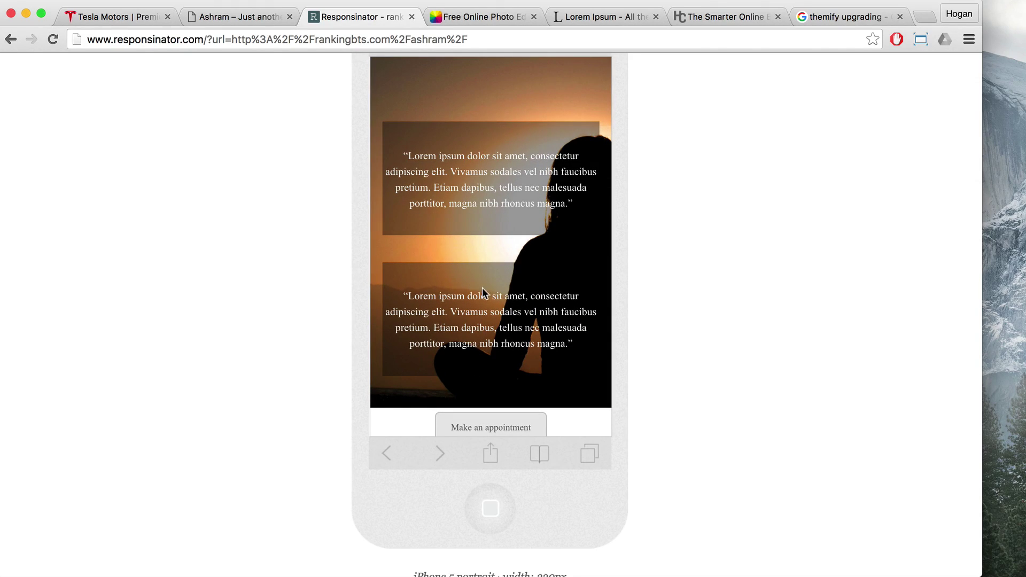
{"action": "scroll", "coordinate": [485, 267], "scroll_direction": "up", "scroll_amount": 7}
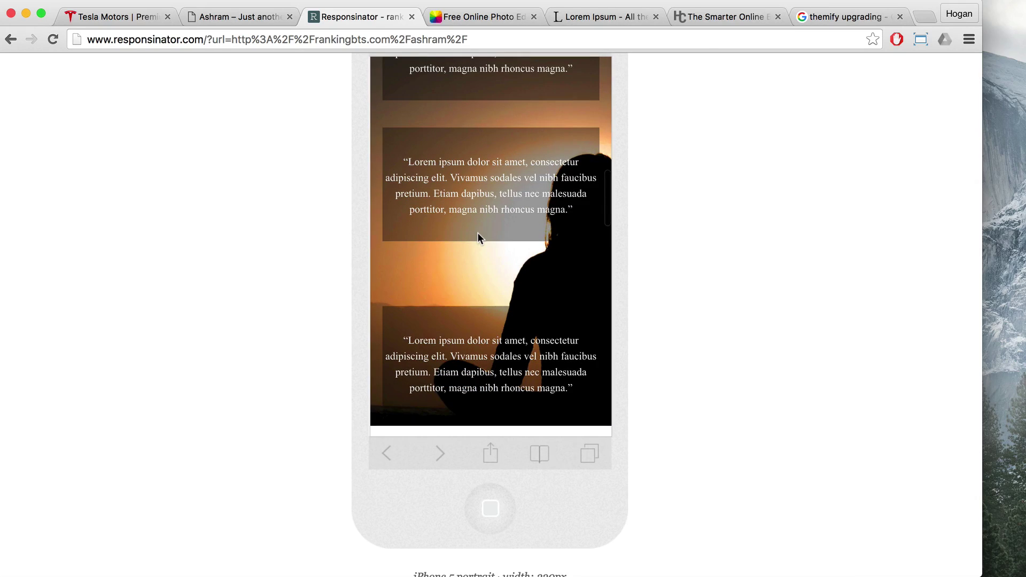
{"action": "scroll", "coordinate": [476, 233], "scroll_direction": "up", "scroll_amount": 4}
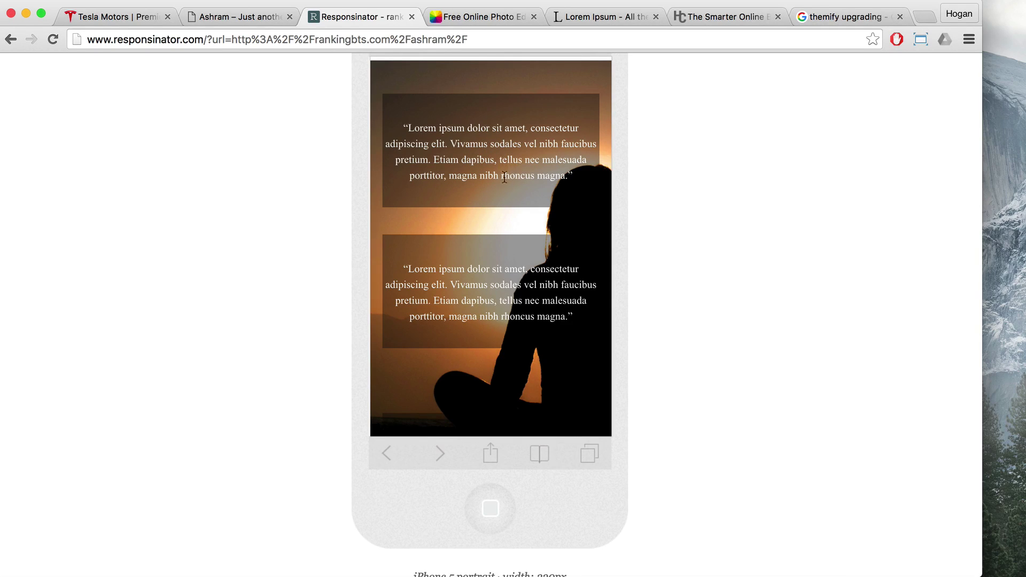
{"action": "scroll", "coordinate": [450, 211], "scroll_direction": "up", "scroll_amount": 3}
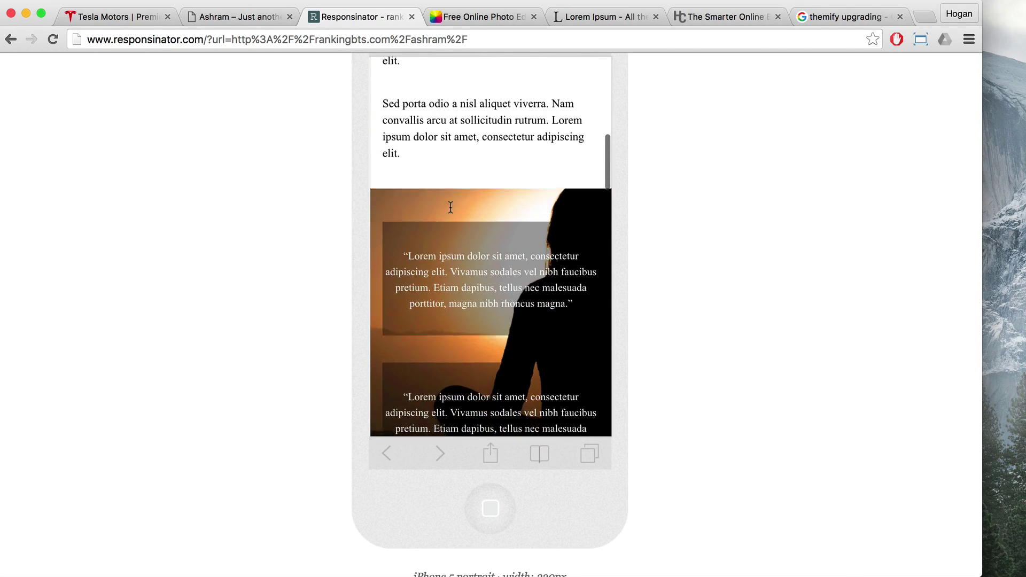
{"action": "scroll", "coordinate": [449, 206], "scroll_direction": "down", "scroll_amount": 5}
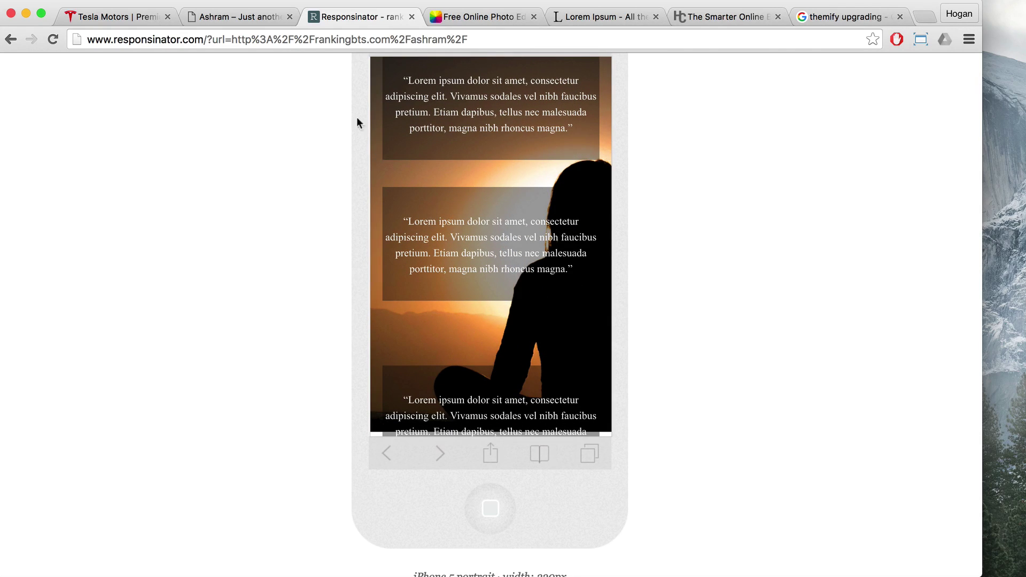
Switch back to the Ashram page and duplicate the testimonial row with the sunset background
{"action": "left_click", "coordinate": [246, 19]}
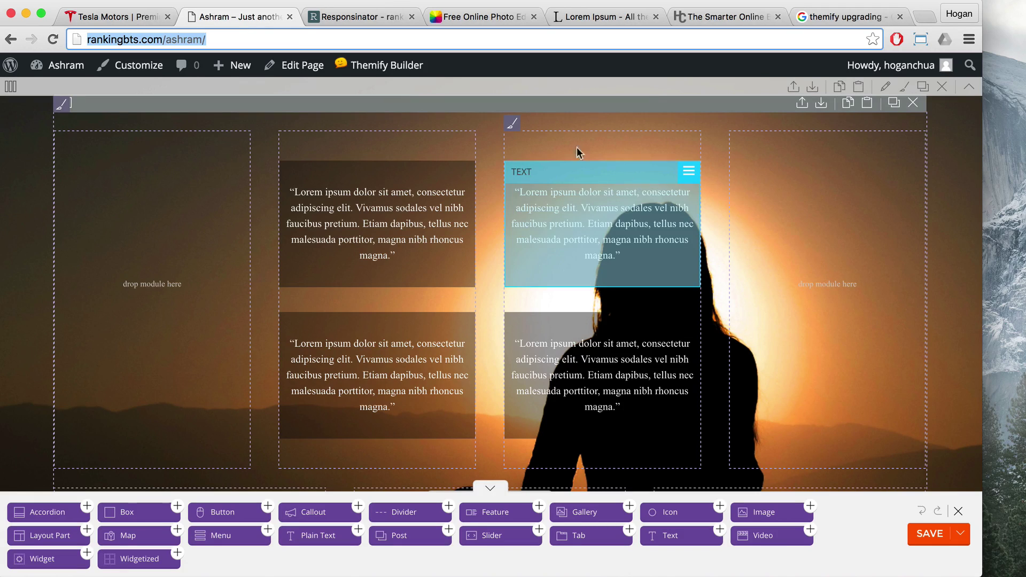
{"action": "scroll", "coordinate": [732, 165], "scroll_direction": "down", "scroll_amount": 5}
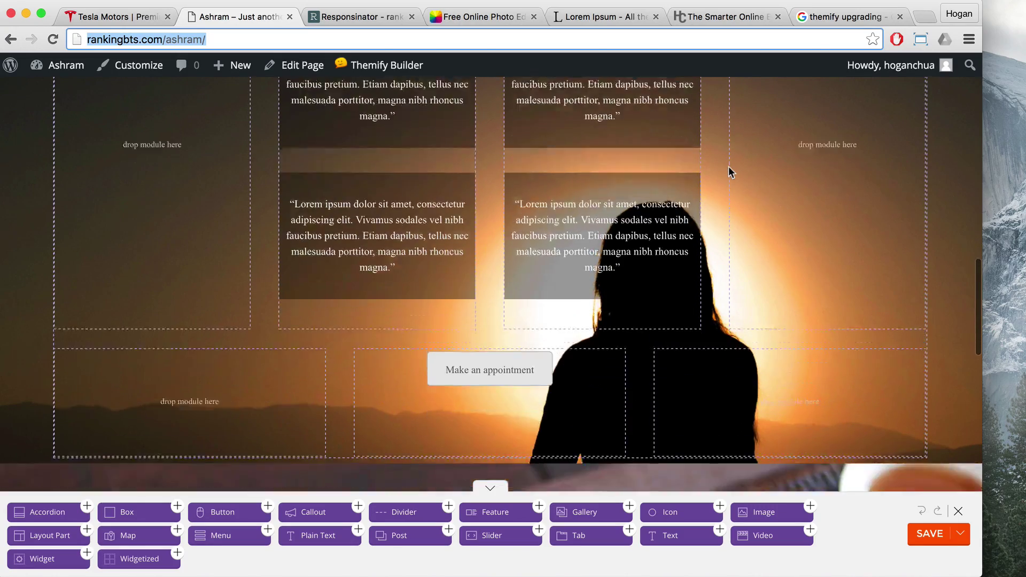
{"action": "scroll", "coordinate": [729, 169], "scroll_direction": "up", "scroll_amount": 5}
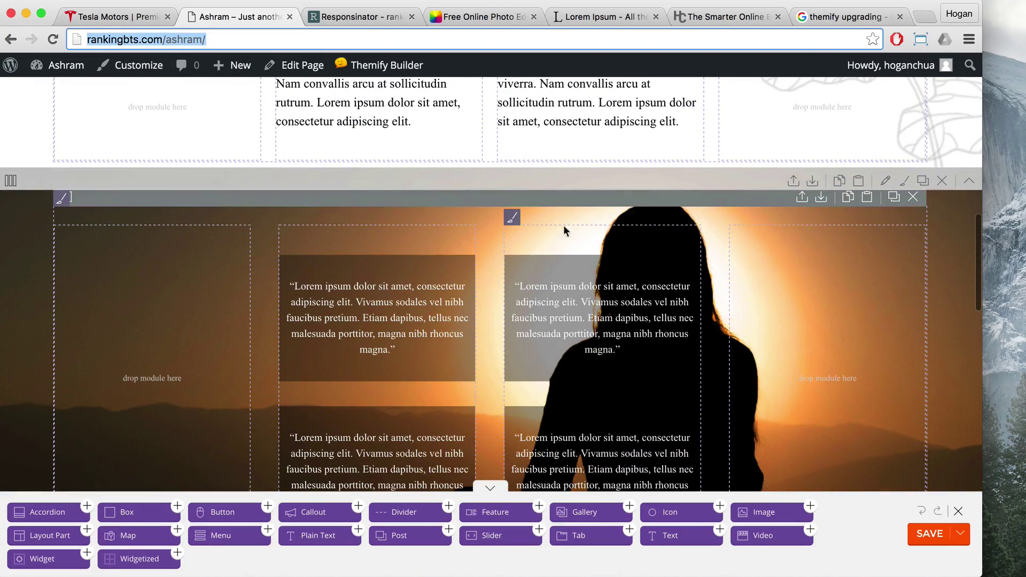
{"action": "left_click", "coordinate": [922, 181]}
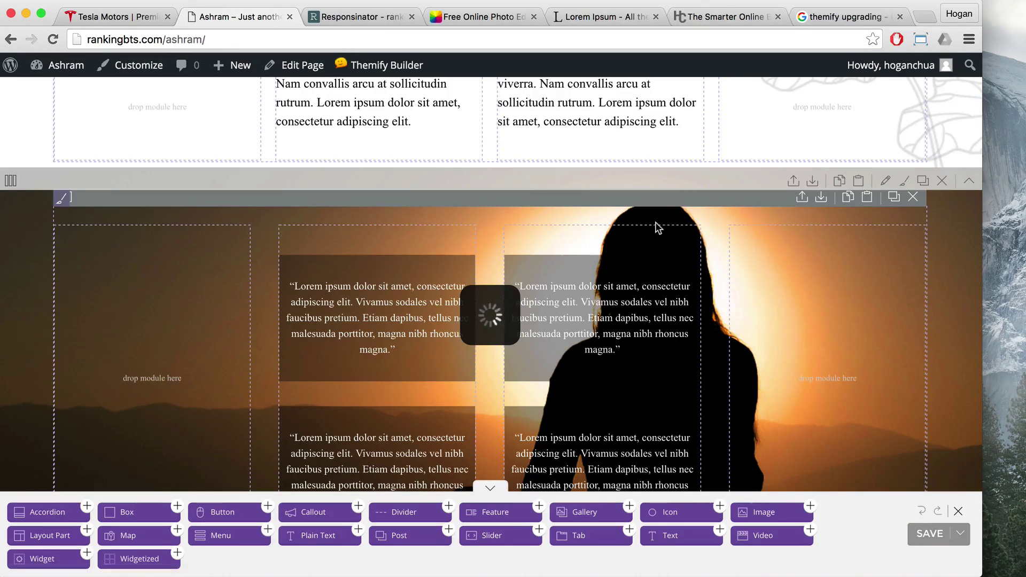
{"action": "scroll", "coordinate": [671, 236], "scroll_direction": "down", "scroll_amount": 7}
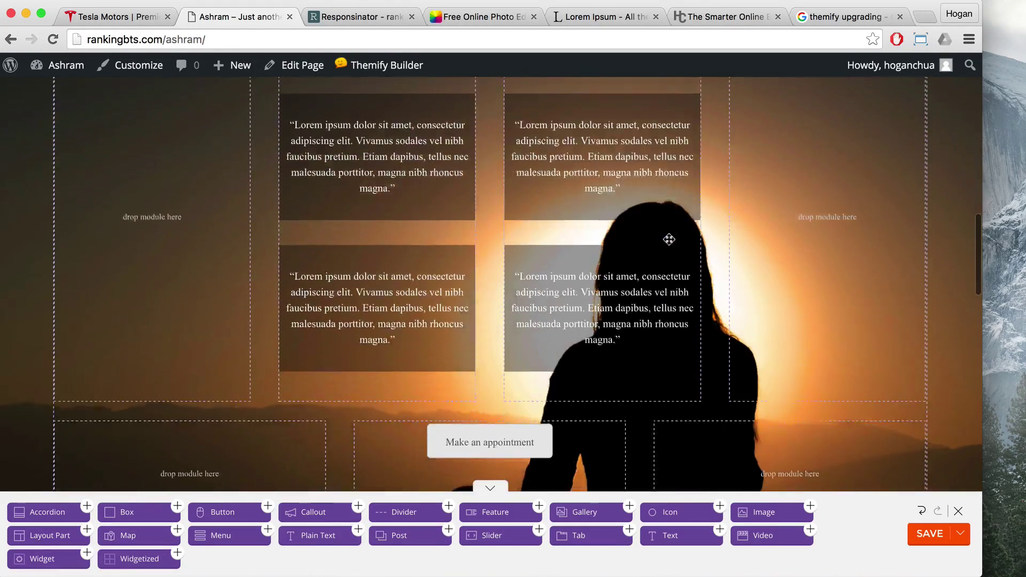
Delete the testimonial boxes' sub row and the Make an appointment sub row from the duplicated sunset row
{"action": "scroll", "coordinate": [671, 241], "scroll_direction": "down", "scroll_amount": 3}
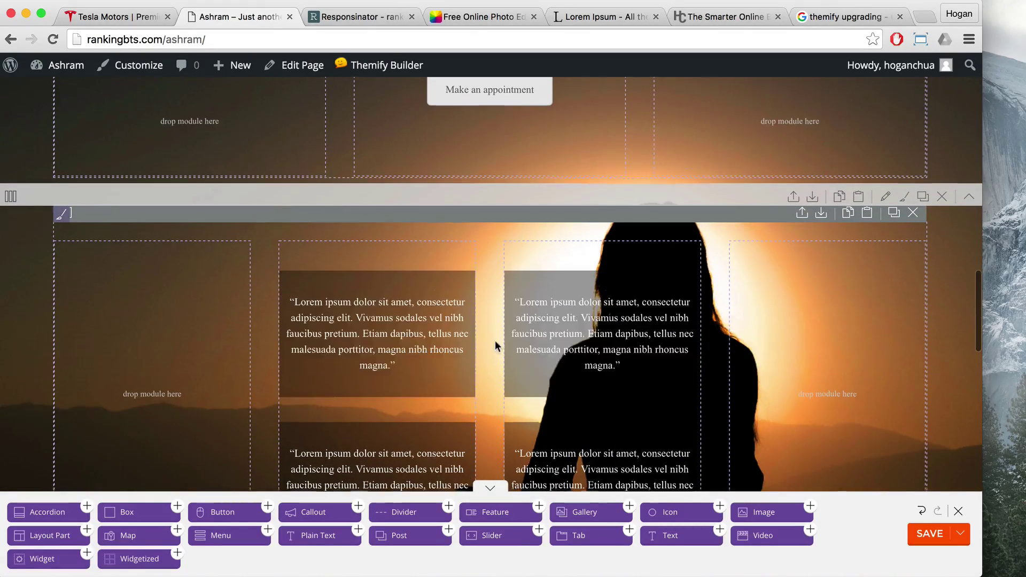
{"action": "scroll", "coordinate": [494, 341], "scroll_direction": "down", "scroll_amount": 2}
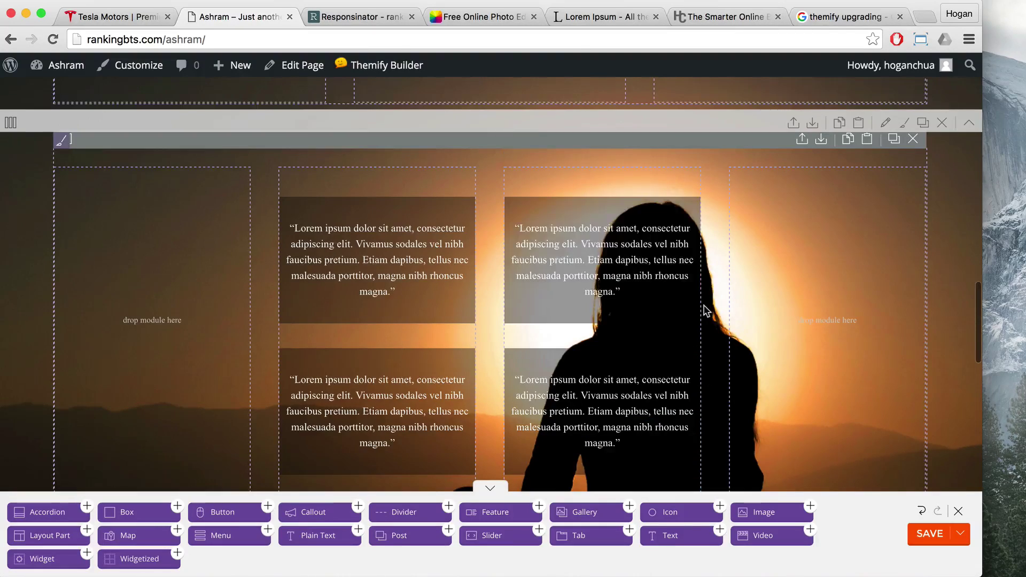
{"action": "scroll", "coordinate": [706, 313], "scroll_direction": "down", "scroll_amount": 3}
{"action": "scroll", "coordinate": [706, 313], "scroll_direction": "down", "scroll_amount": 9}
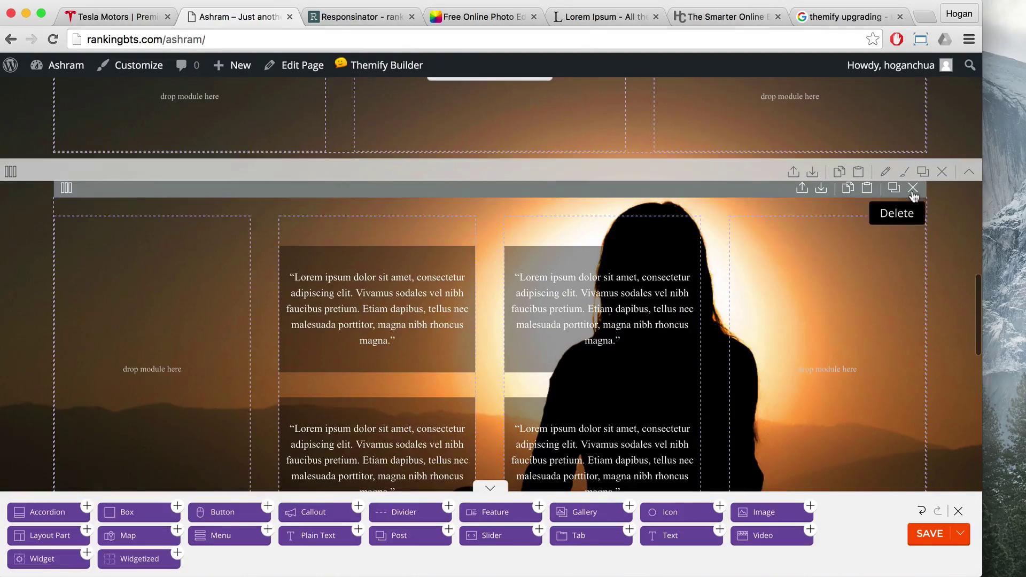
{"action": "left_click", "coordinate": [809, 158]}
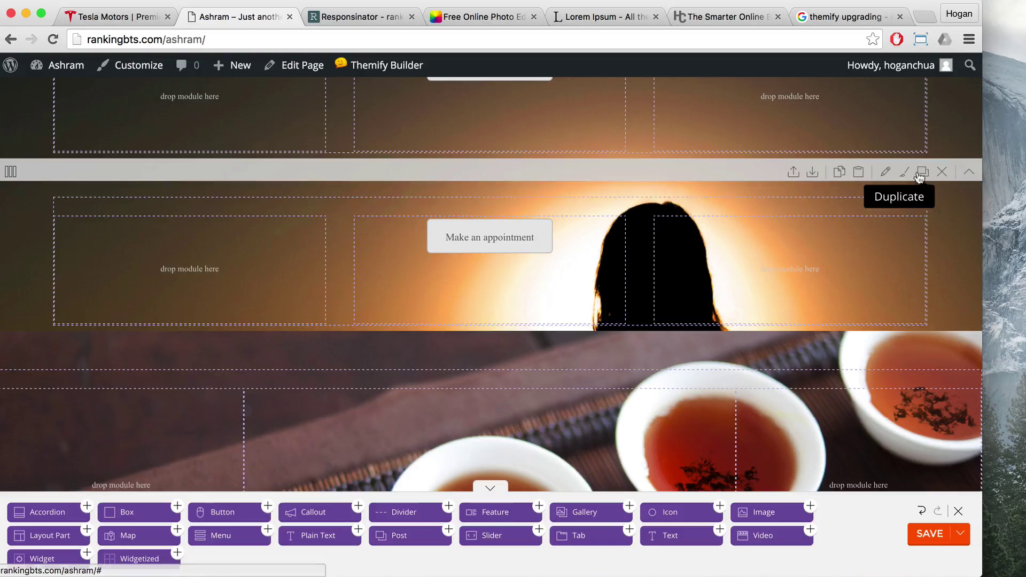
{"action": "left_click", "coordinate": [917, 190]}
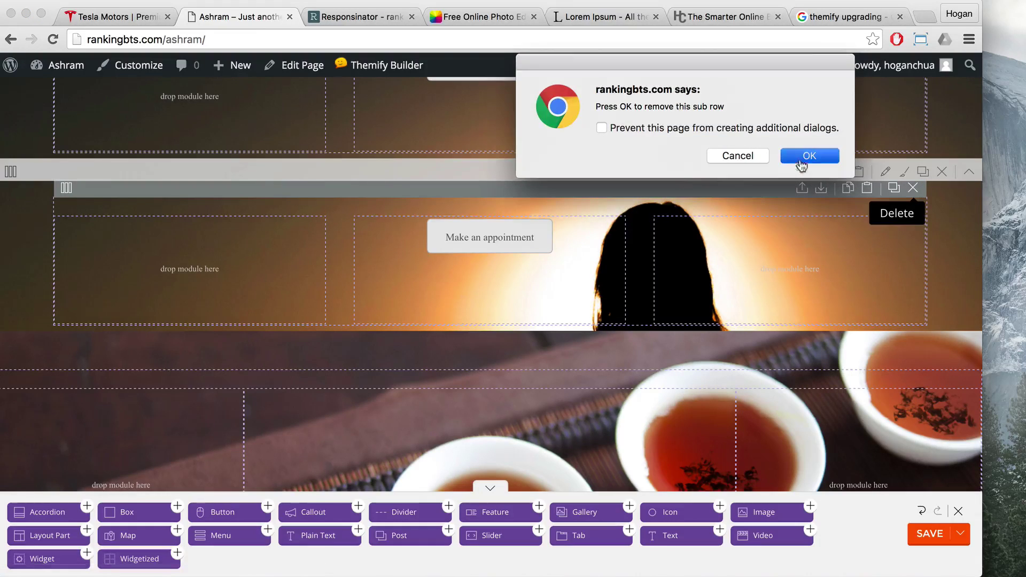
{"action": "left_click", "coordinate": [804, 155]}
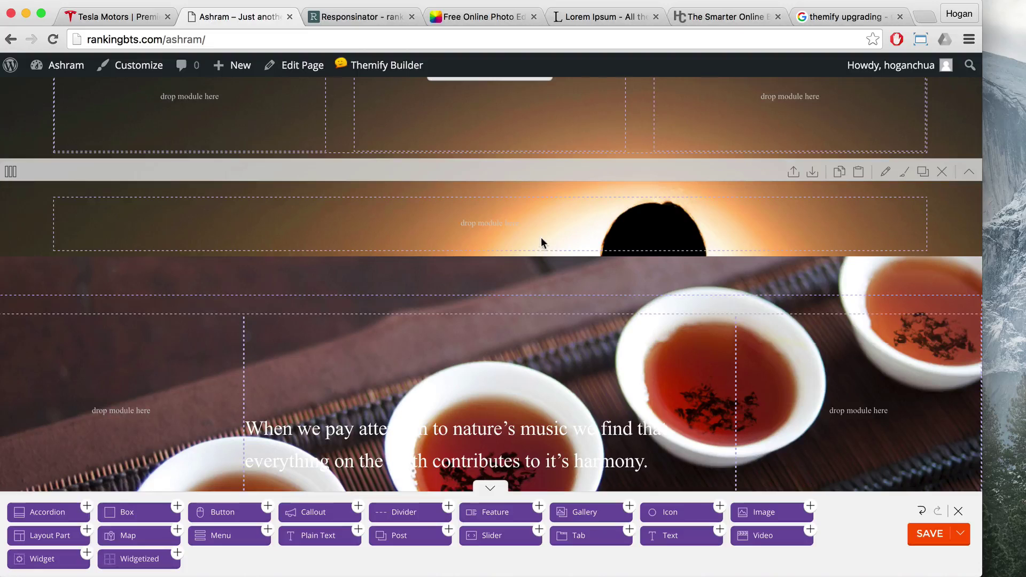
Add a Slider module to the emptied copy of the sunset row
{"action": "scroll", "coordinate": [536, 240], "scroll_direction": "up", "scroll_amount": 1}
{"action": "scroll", "coordinate": [499, 264], "scroll_direction": "up", "scroll_amount": 3}
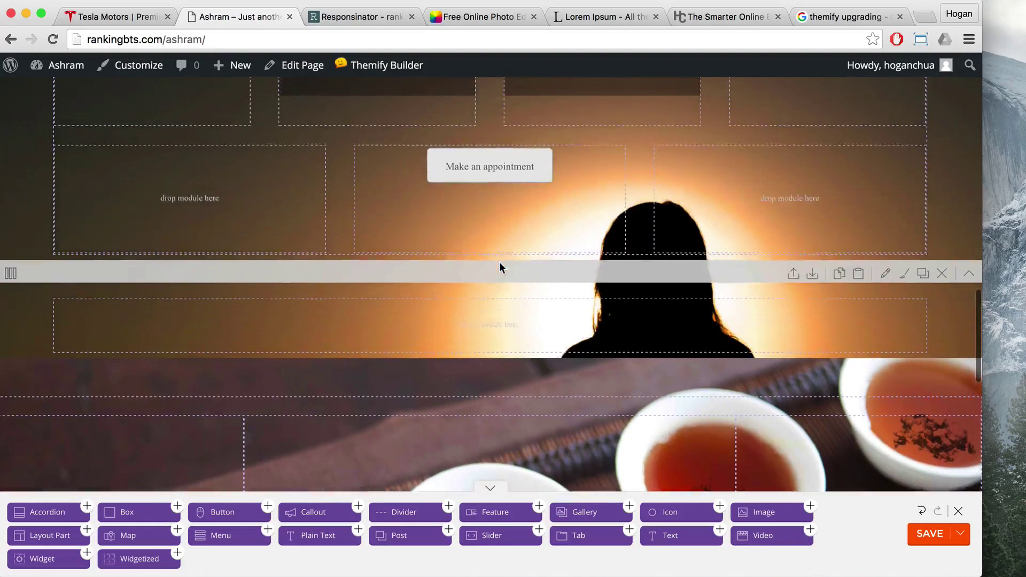
{"action": "scroll", "coordinate": [499, 263], "scroll_direction": "up", "scroll_amount": 2}
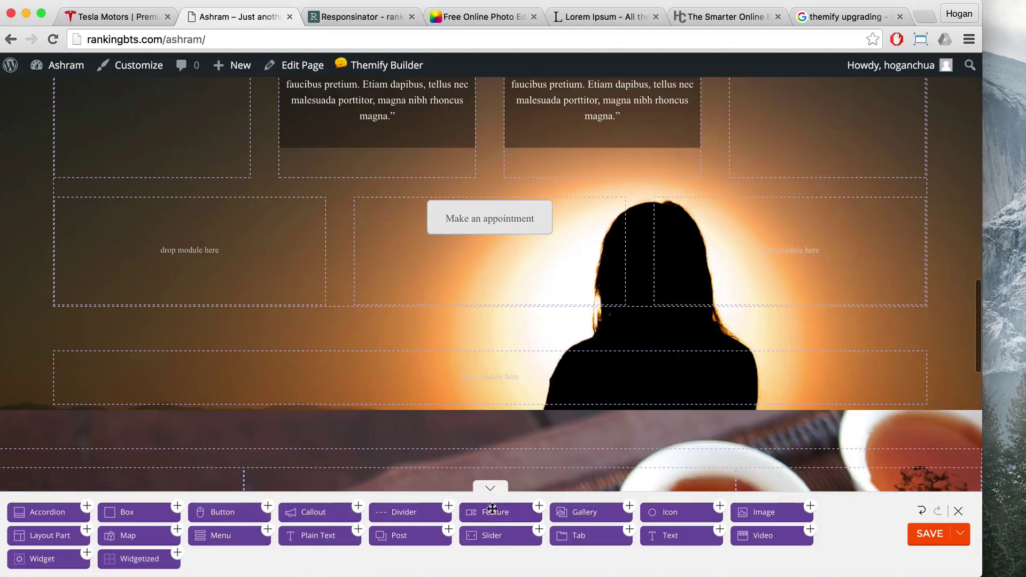
{"action": "scroll", "coordinate": [427, 320], "scroll_direction": "up", "scroll_amount": 4}
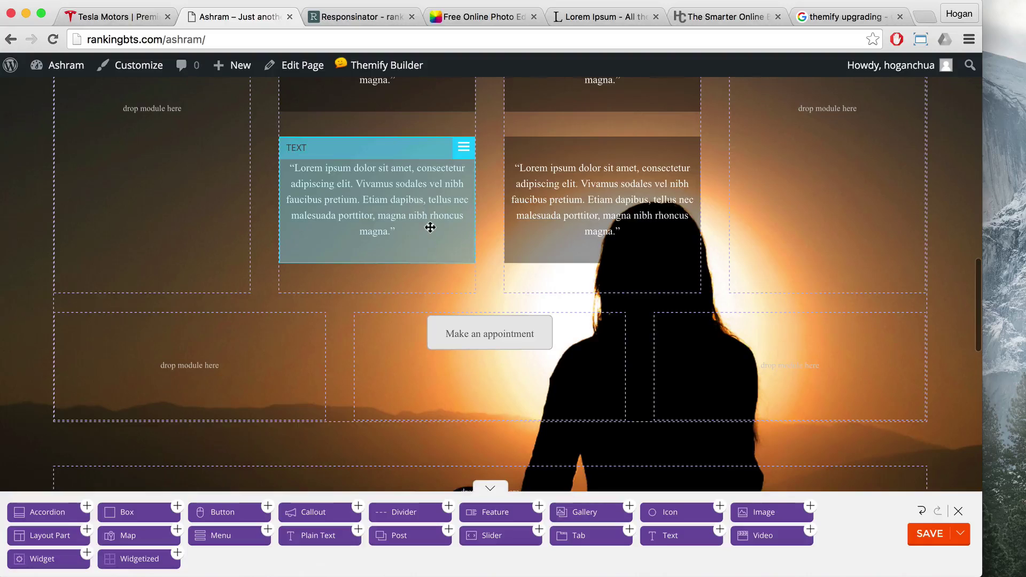
{"action": "scroll", "coordinate": [487, 273], "scroll_direction": "down", "scroll_amount": 5}
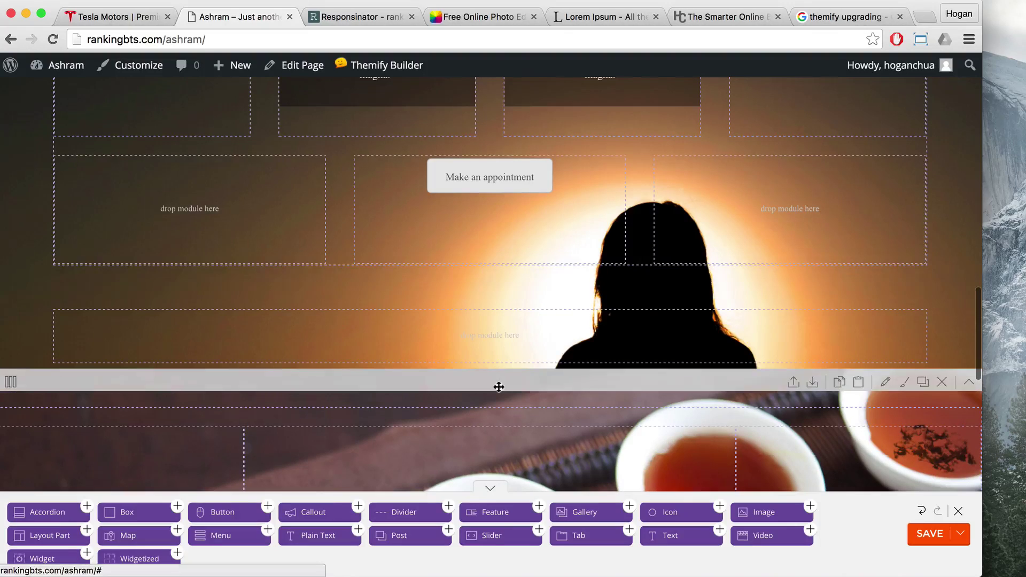
{"action": "left_click_drag", "start_coordinate": [503, 541], "coordinate": [492, 359]}
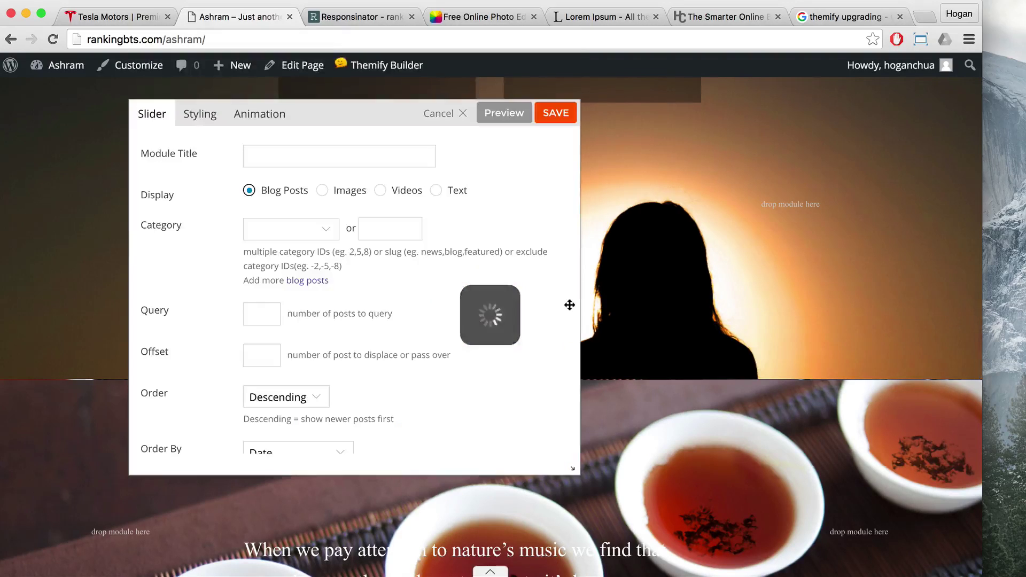
Move the slider's settings dialog aside and set the slider's display type to Text
{"action": "left_click_drag", "start_coordinate": [459, 122], "coordinate": [684, 126]}
{"action": "double_click", "coordinate": [505, 196]}
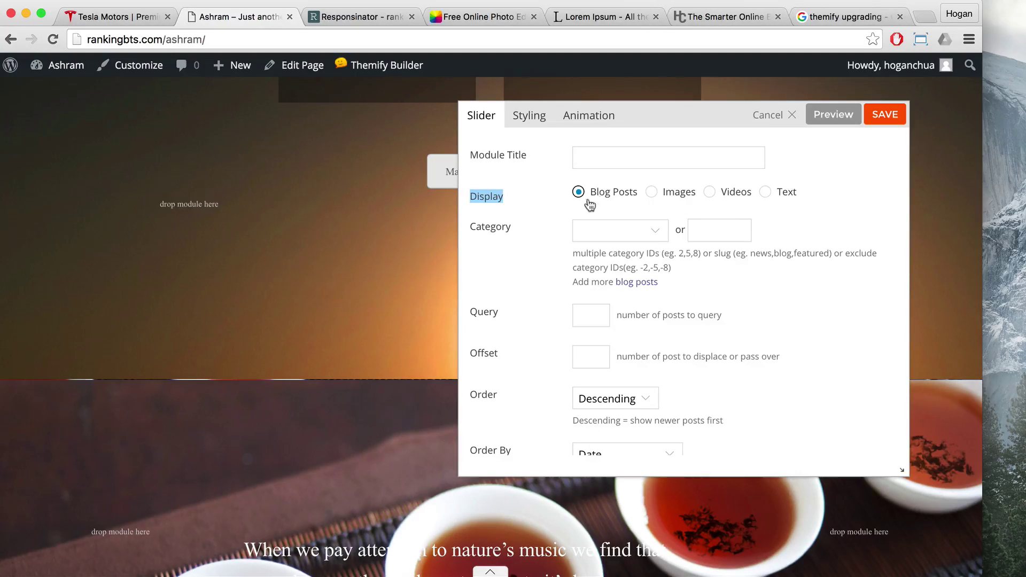
{"action": "left_click", "coordinate": [765, 192]}
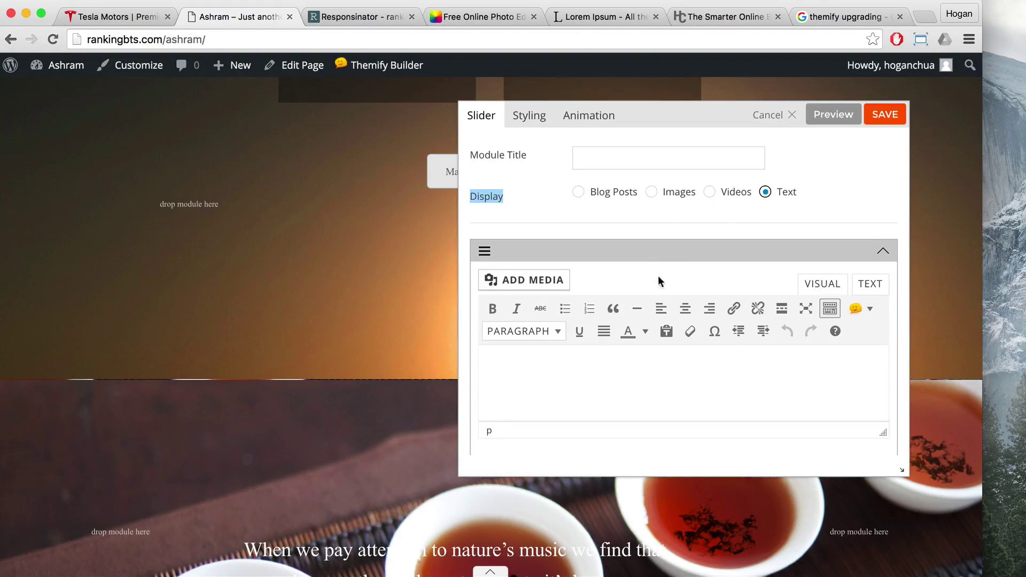
{"action": "scroll", "coordinate": [577, 321], "scroll_direction": "down", "scroll_amount": 3}
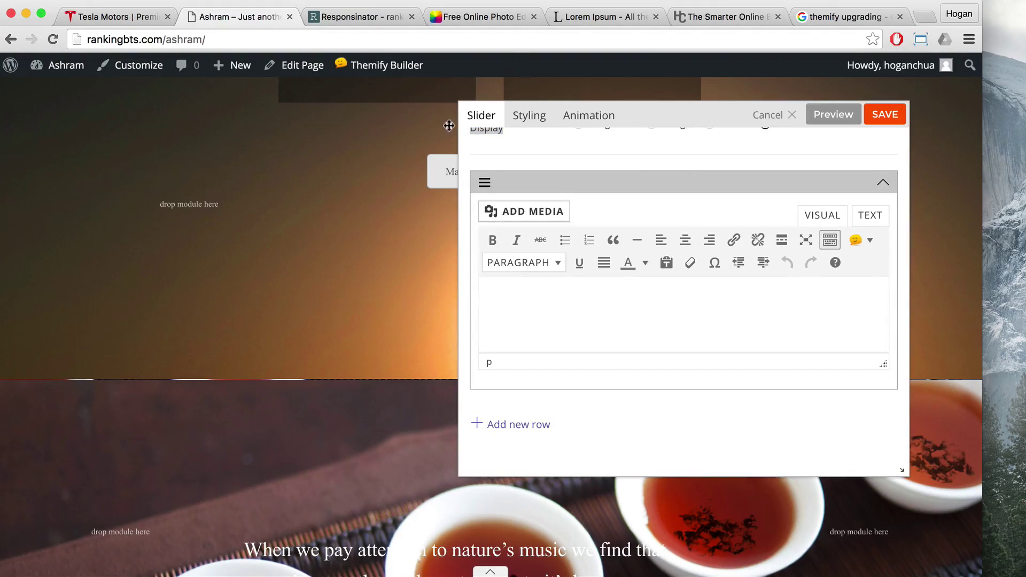
Switch to the Lorem Ipsum page and copy the passage from "Praesent cursus turpis" through "laoreet mattis"
{"action": "left_click", "coordinate": [585, 17]}
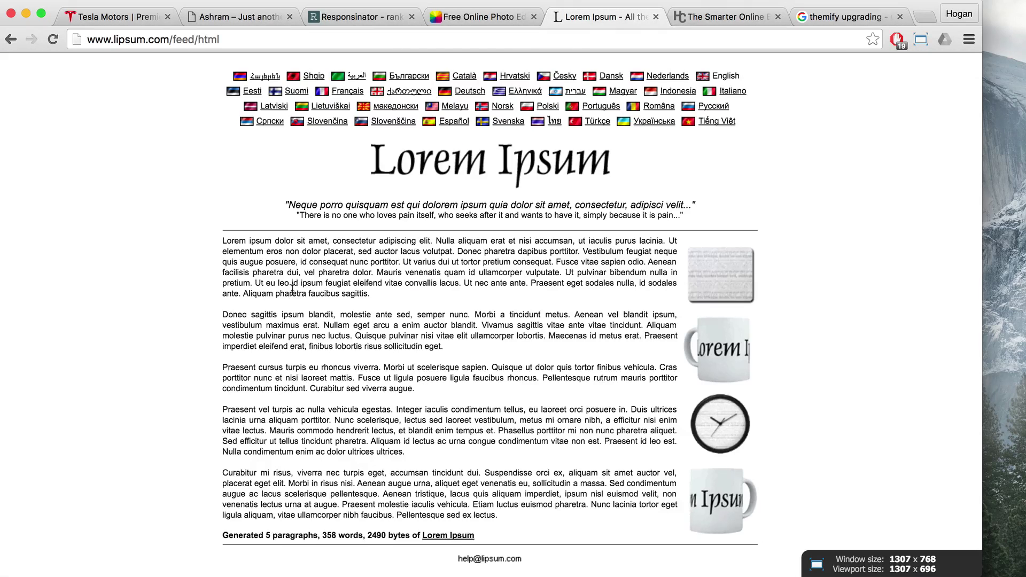
{"action": "left_click_drag", "start_coordinate": [224, 368], "coordinate": [322, 372]}
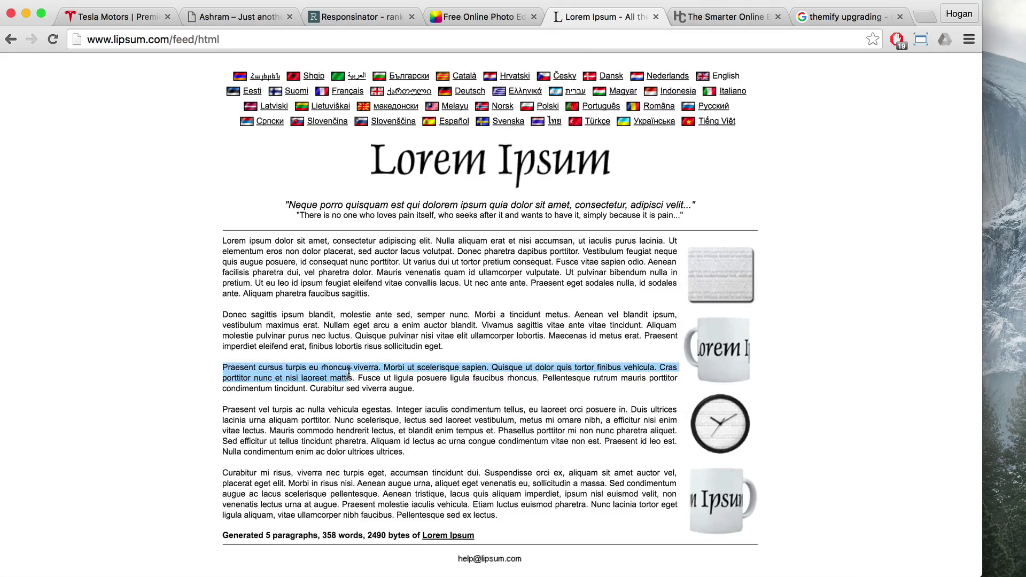
{"action": "right_click", "coordinate": [328, 374]}
{"action": "left_click", "coordinate": [354, 406]}
Fill the slider's first slide on the Ashram page with the copied Praesent passage, pasted as plain text and enclosed in quotation marks
{"action": "left_click", "coordinate": [262, 18]}
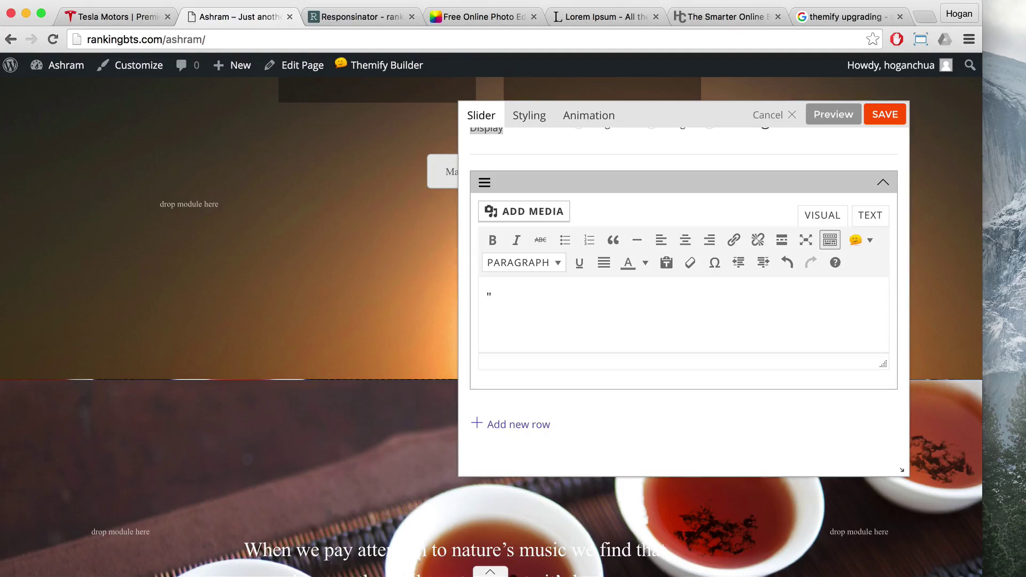
{"action": "key", "text": "super+v"}
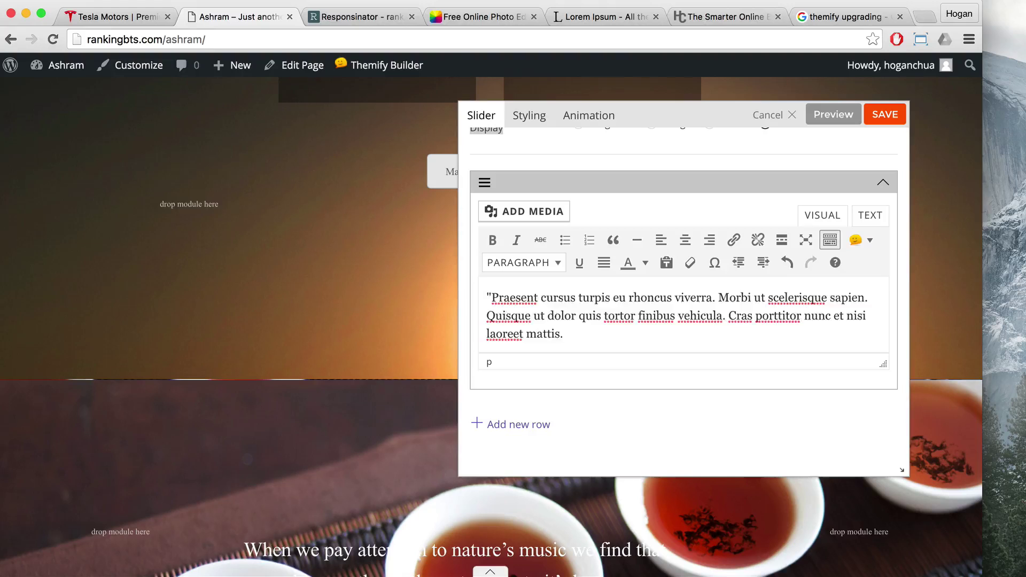
{"action": "key", "text": "super+z"}
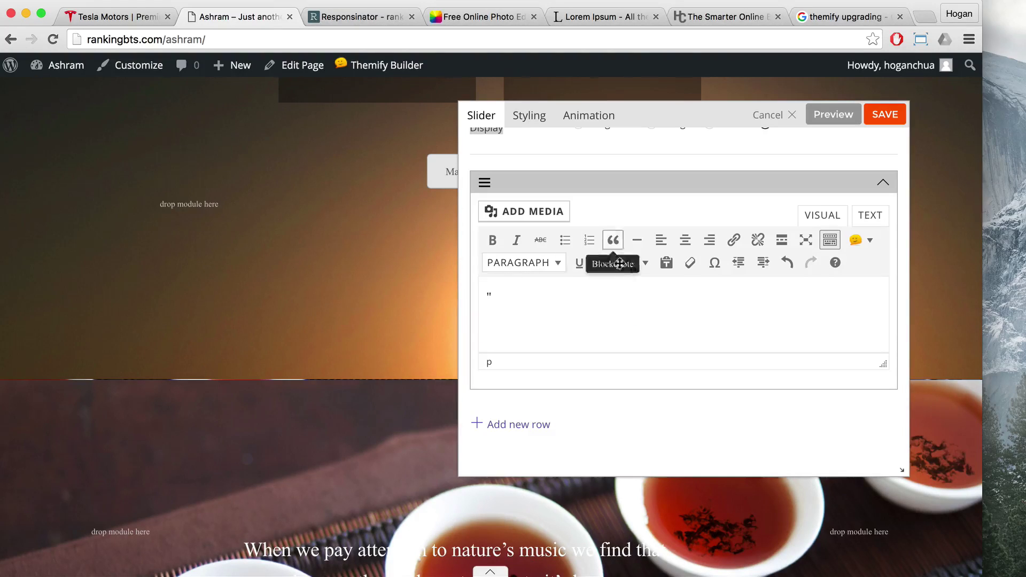
{"action": "left_click", "coordinate": [666, 262]}
{"action": "left_click", "coordinate": [651, 365]}
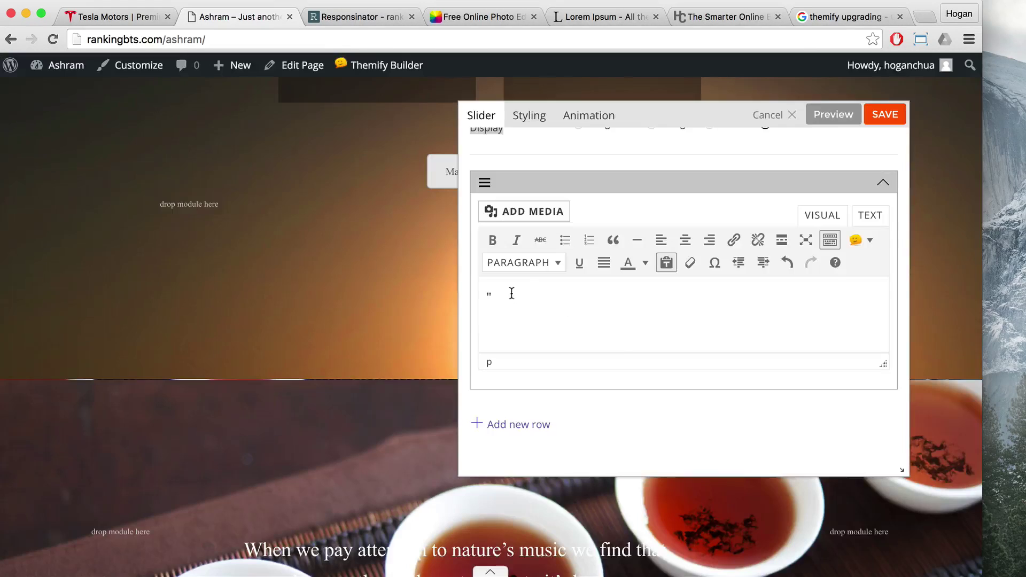
{"action": "key", "text": "super+v"}
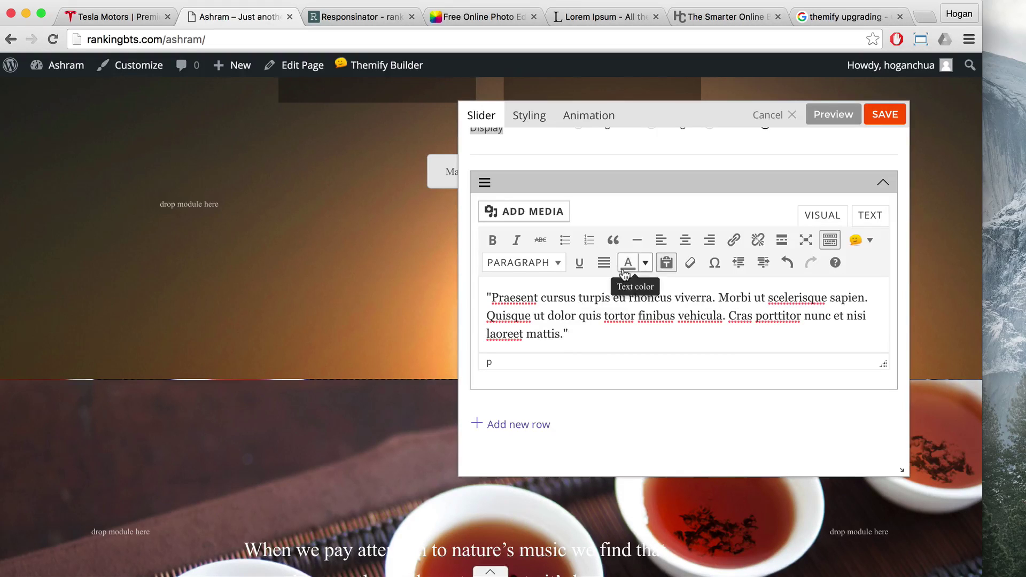
Add a second slide to the slider and enter the copied Praesent passage after an opening quotation mark
{"action": "scroll", "coordinate": [636, 269], "scroll_direction": "down", "scroll_amount": 2}
{"action": "scroll", "coordinate": [612, 269], "scroll_direction": "up", "scroll_amount": 1}
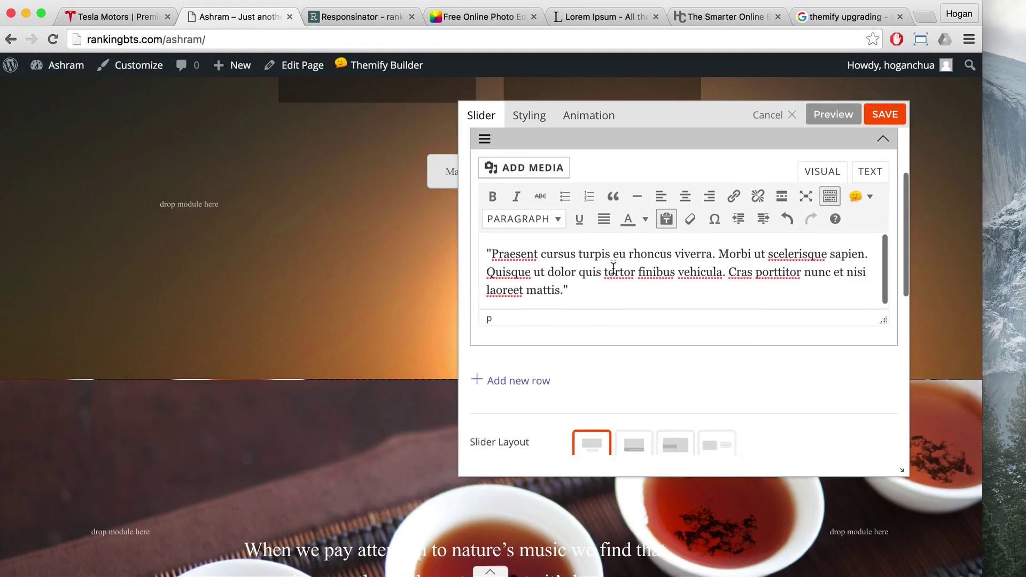
{"action": "scroll", "coordinate": [476, 283], "scroll_direction": "up", "scroll_amount": 1}
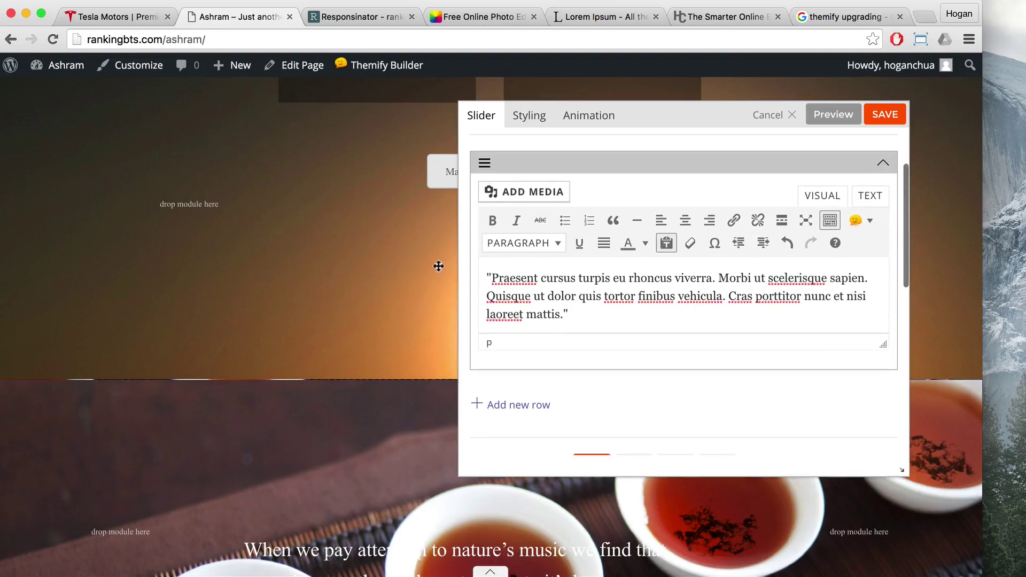
{"action": "scroll", "coordinate": [438, 266], "scroll_direction": "up", "scroll_amount": 5}
{"action": "scroll", "coordinate": [383, 297], "scroll_direction": "up", "scroll_amount": 1}
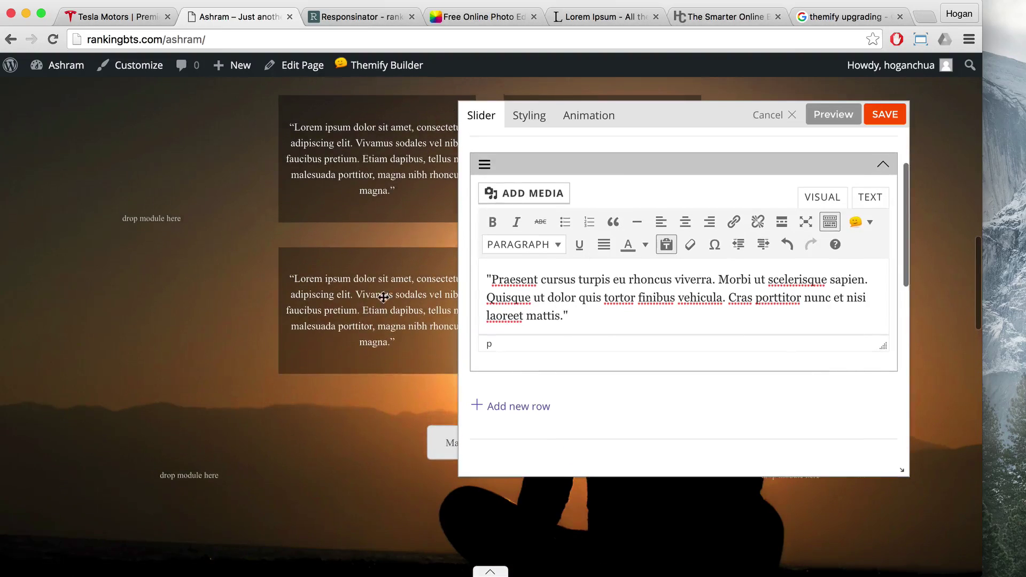
{"action": "scroll", "coordinate": [537, 325], "scroll_direction": "down", "scroll_amount": 3}
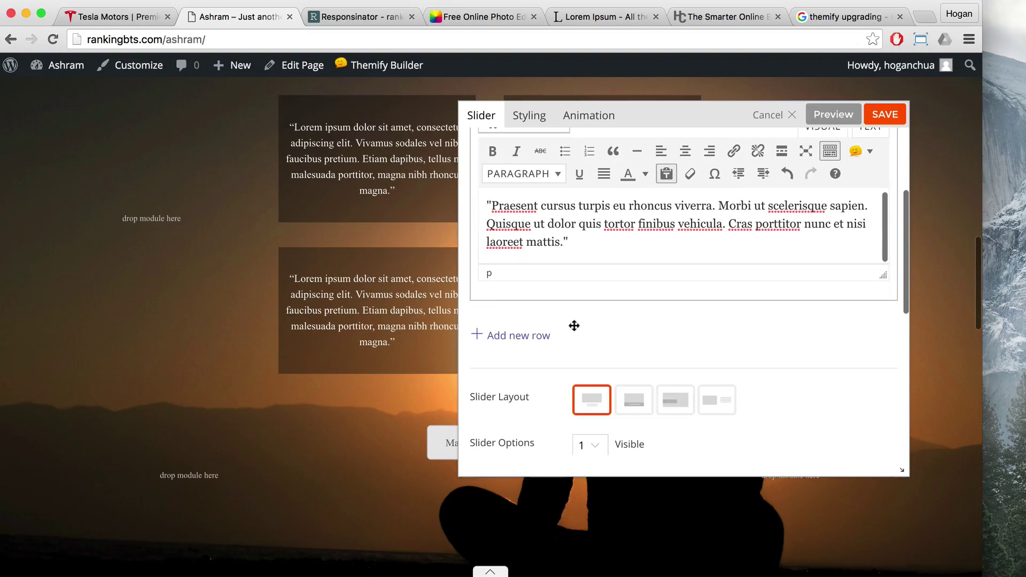
{"action": "left_click", "coordinate": [518, 336]}
{"action": "scroll", "coordinate": [585, 346], "scroll_direction": "down", "scroll_amount": 3}
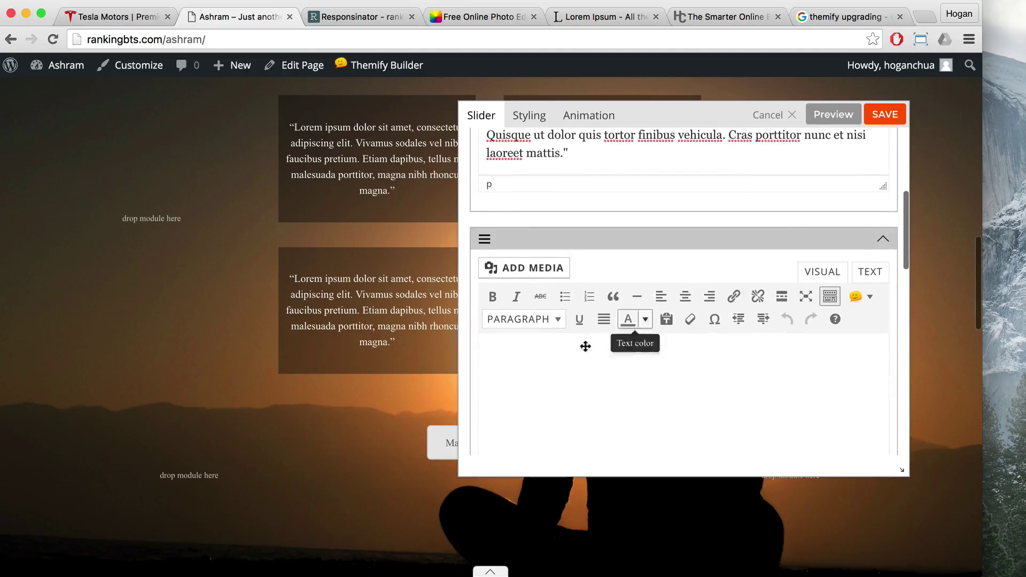
{"action": "left_click", "coordinate": [564, 349]}
{"action": "key", "text": "super+v"}
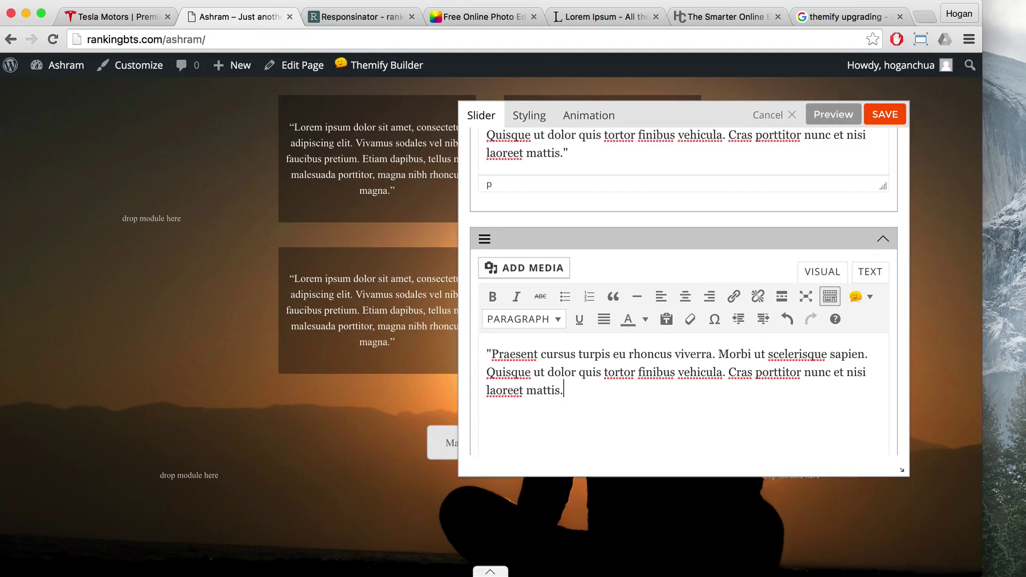
Fill one more new slide with the same Praesent passage, pasted as plain text and enclosed in quotation marks
{"action": "key", "text": "super+z"}
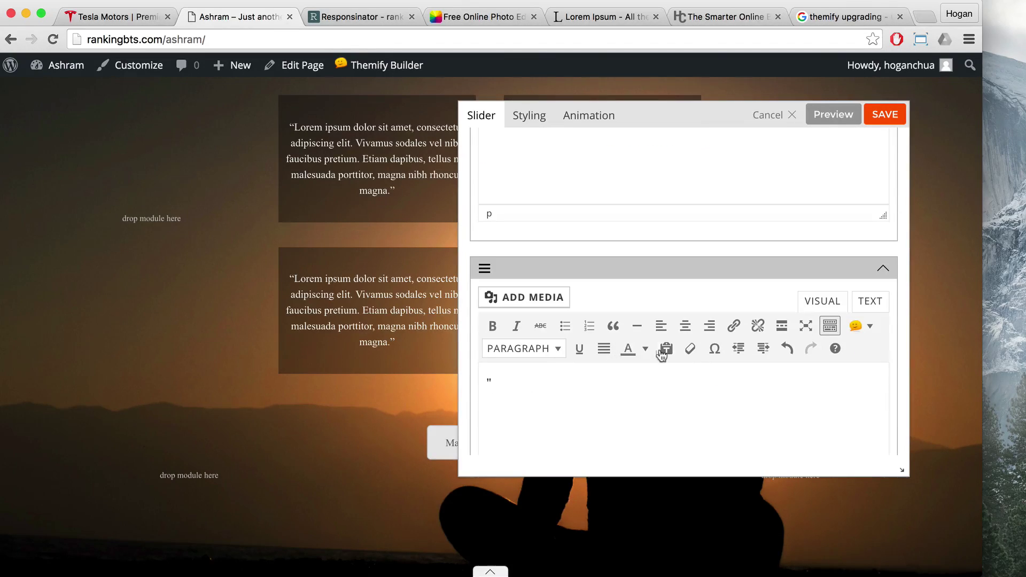
{"action": "left_click", "coordinate": [665, 348]}
{"action": "key", "text": "super+v"}
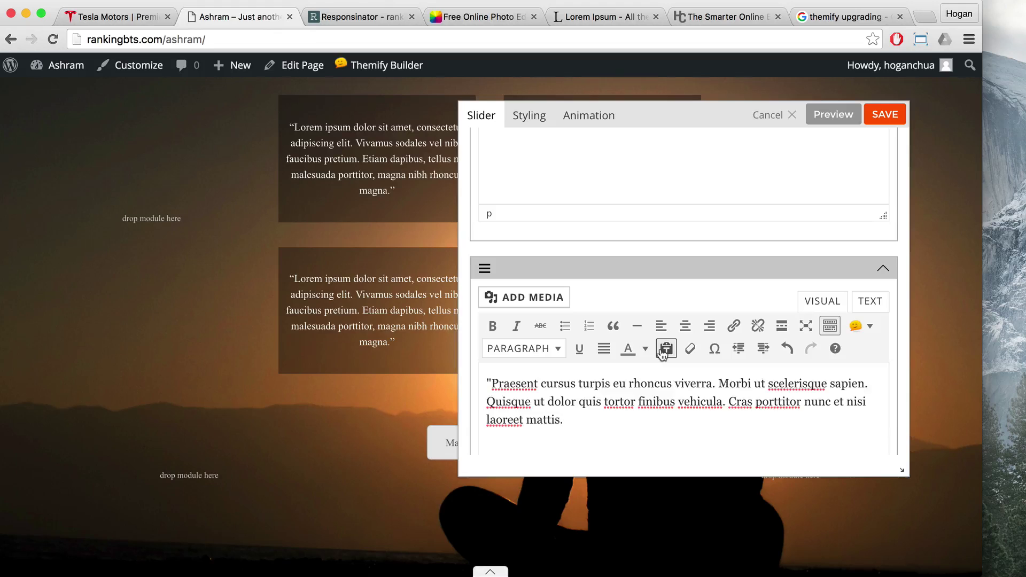
{"action": "scroll", "coordinate": [238, 244], "scroll_direction": "down", "scroll_amount": 5}
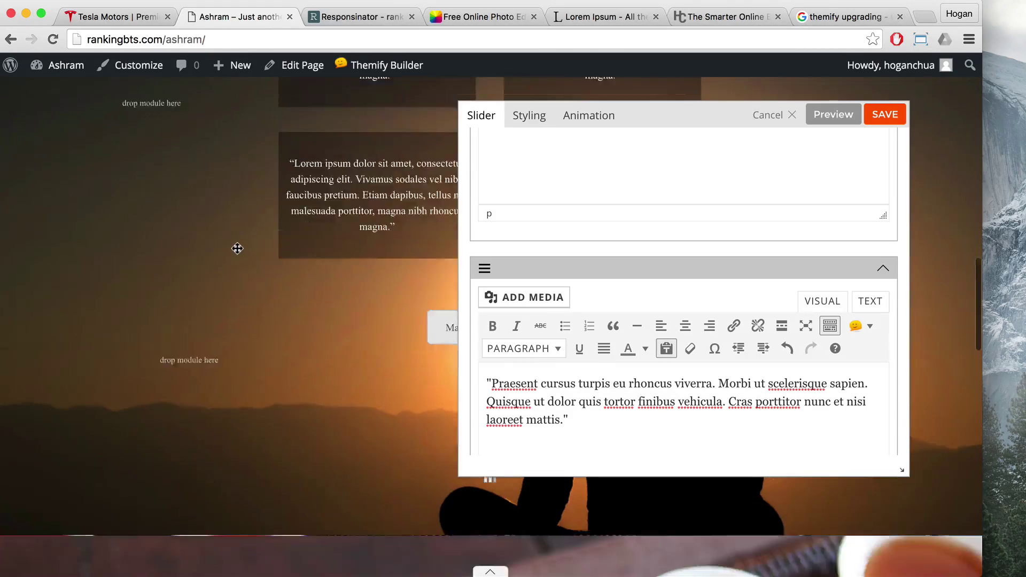
Preview the slider on the page and examine its text beneath the testimonial boxes, moving the settings dialog clear of it
{"action": "scroll", "coordinate": [242, 246], "scroll_direction": "up", "scroll_amount": 8}
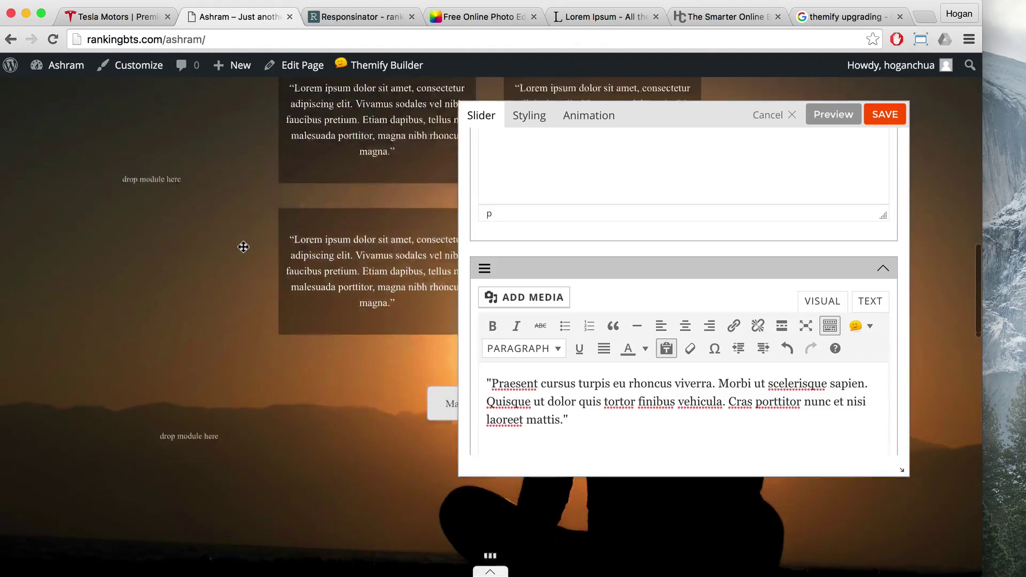
{"action": "scroll", "coordinate": [235, 248], "scroll_direction": "up", "scroll_amount": 1}
{"action": "left_click", "coordinate": [832, 115]}
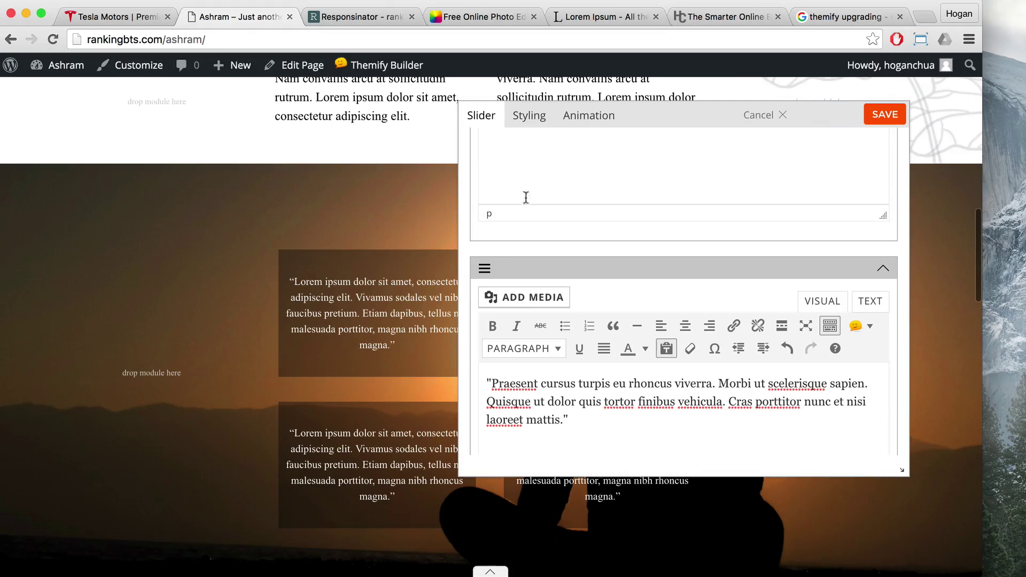
{"action": "scroll", "coordinate": [367, 211], "scroll_direction": "down", "scroll_amount": 4}
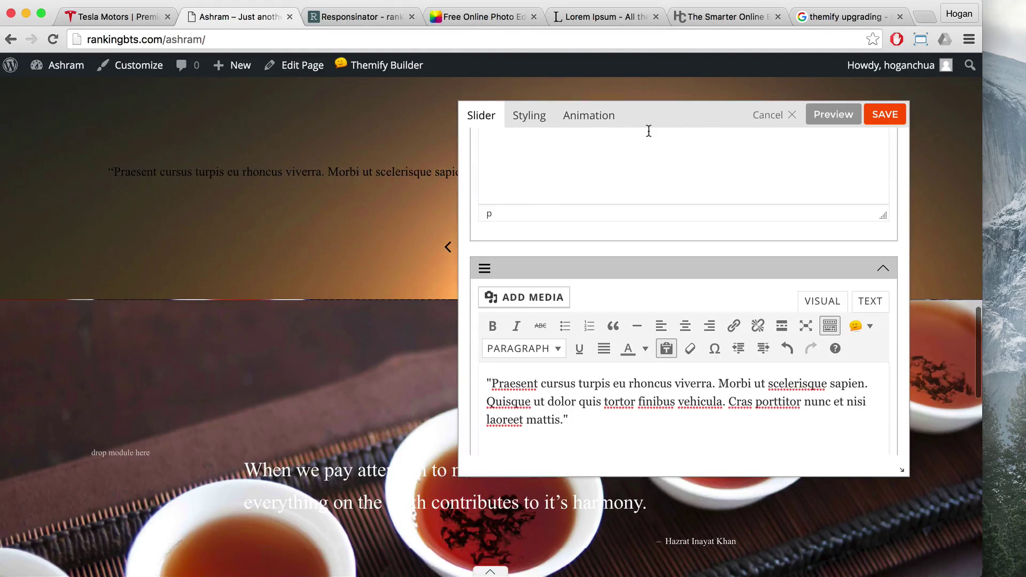
{"action": "left_click_drag", "start_coordinate": [649, 122], "coordinate": [708, 282]}
{"action": "scroll", "coordinate": [315, 231], "scroll_direction": "up", "scroll_amount": 5}
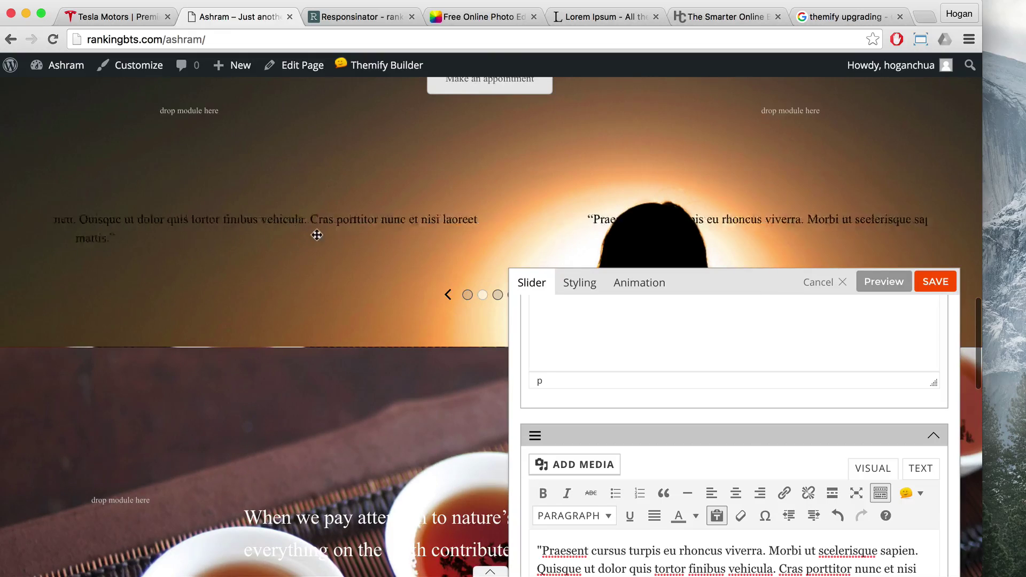
{"action": "scroll", "coordinate": [371, 233], "scroll_direction": "up", "scroll_amount": 1}
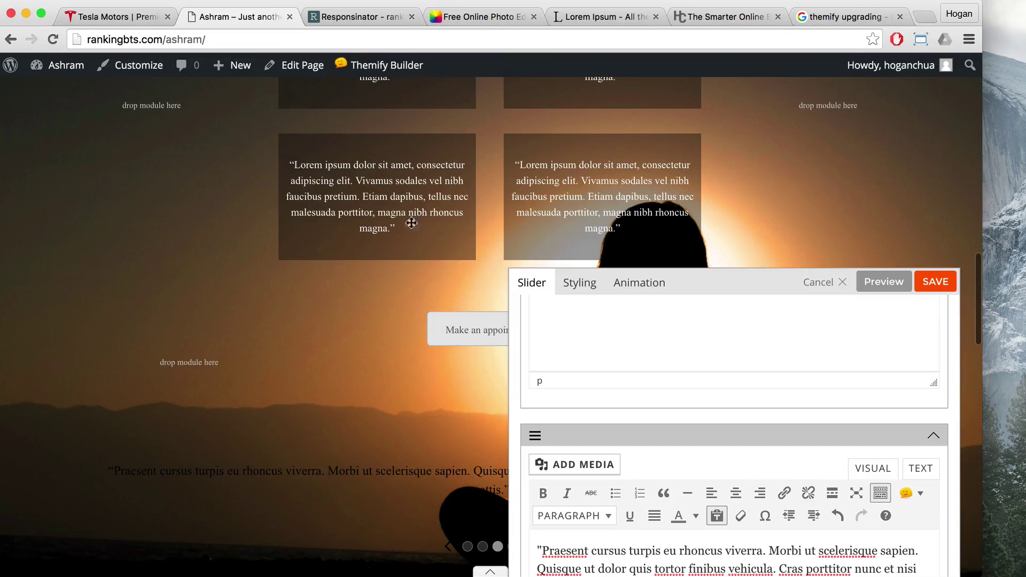
{"action": "scroll", "coordinate": [748, 229], "scroll_direction": "down", "scroll_amount": 2}
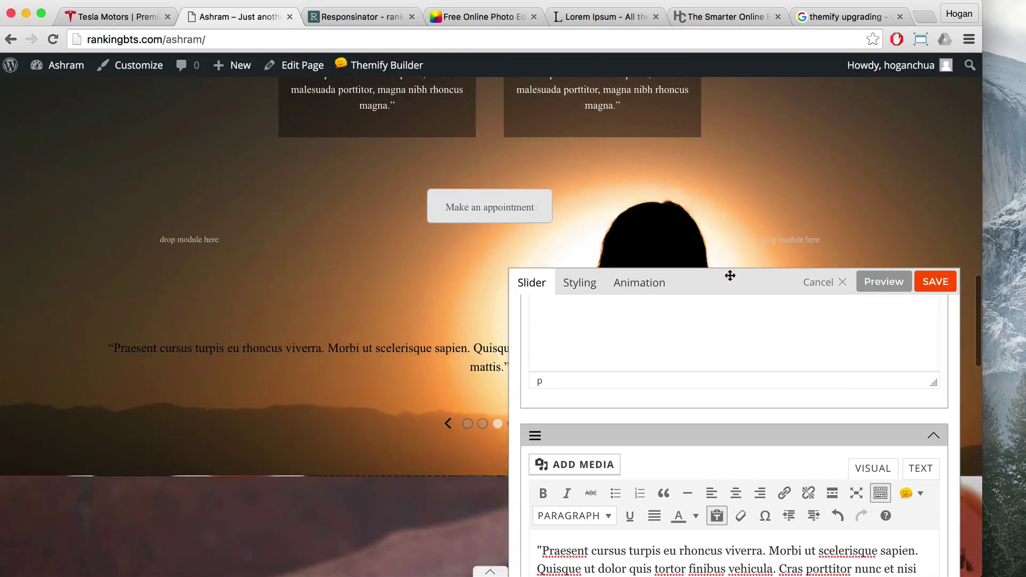
{"action": "left_click_drag", "start_coordinate": [726, 278], "coordinate": [746, 182]}
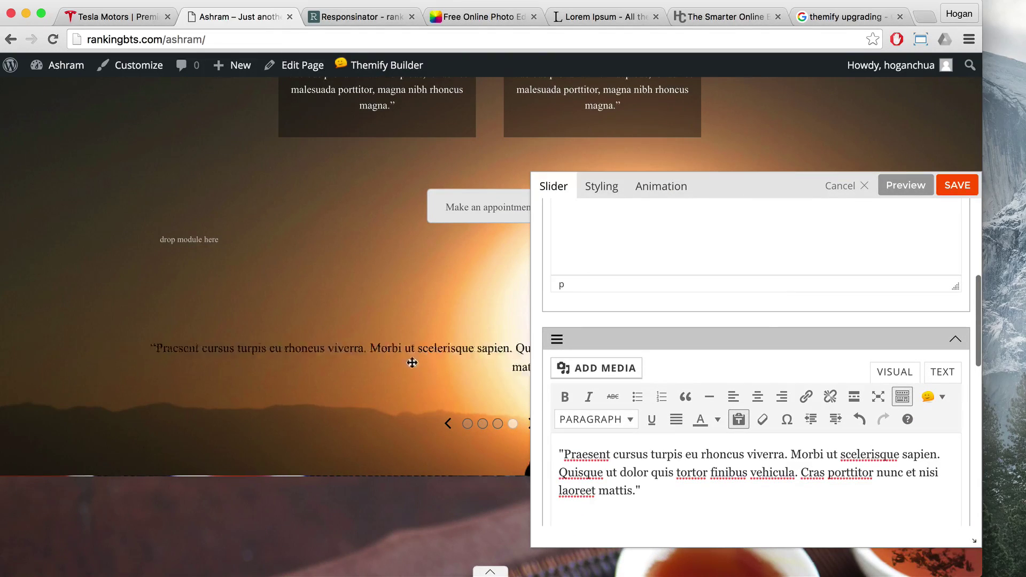
Give the slider a semi-transparent black (000000) background colour and preview it
{"action": "scroll", "coordinate": [788, 407], "scroll_direction": "down", "scroll_amount": 5}
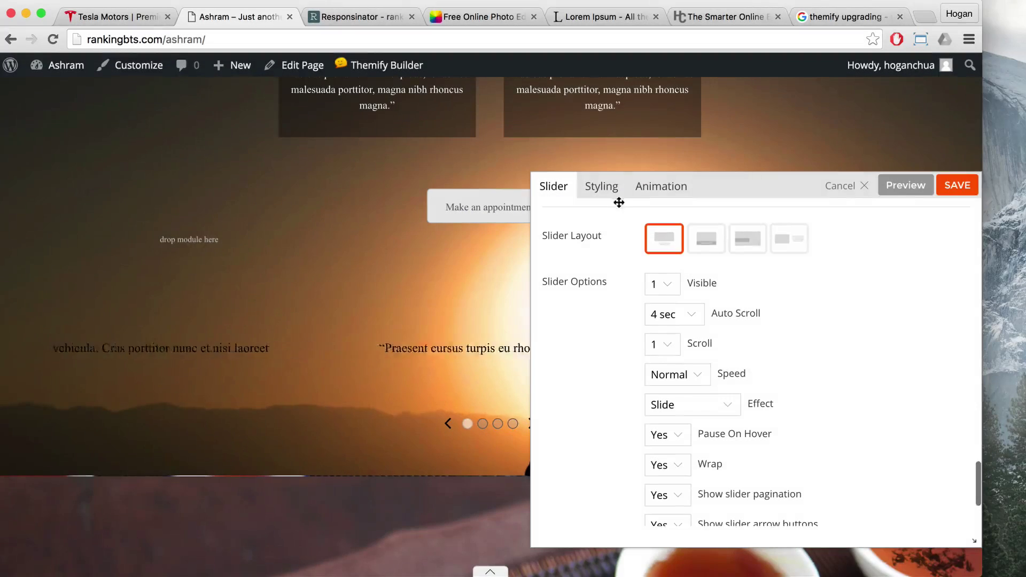
{"action": "left_click", "coordinate": [609, 195]}
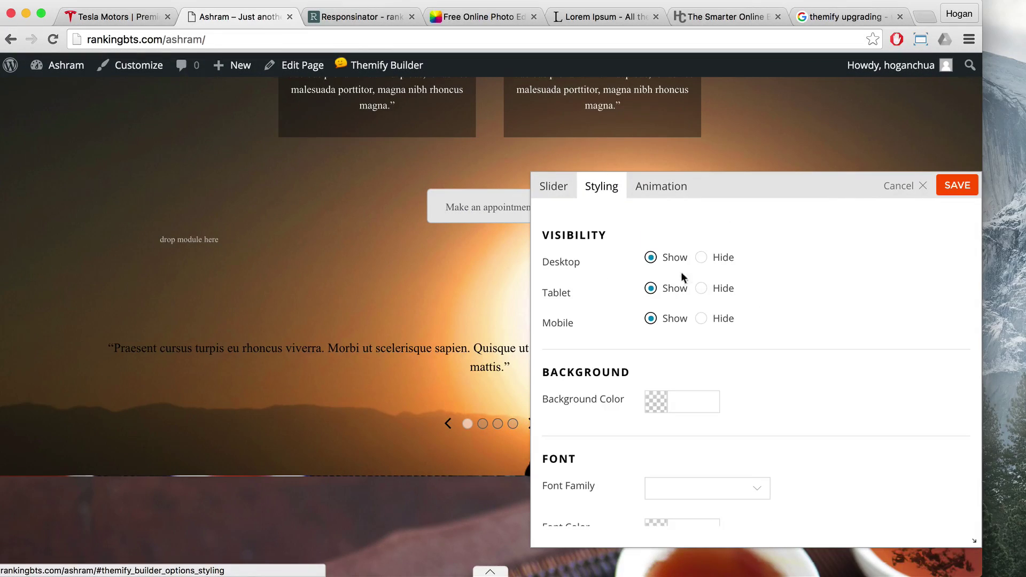
{"action": "scroll", "coordinate": [705, 294], "scroll_direction": "down", "scroll_amount": 2}
{"action": "left_click", "coordinate": [645, 332]}
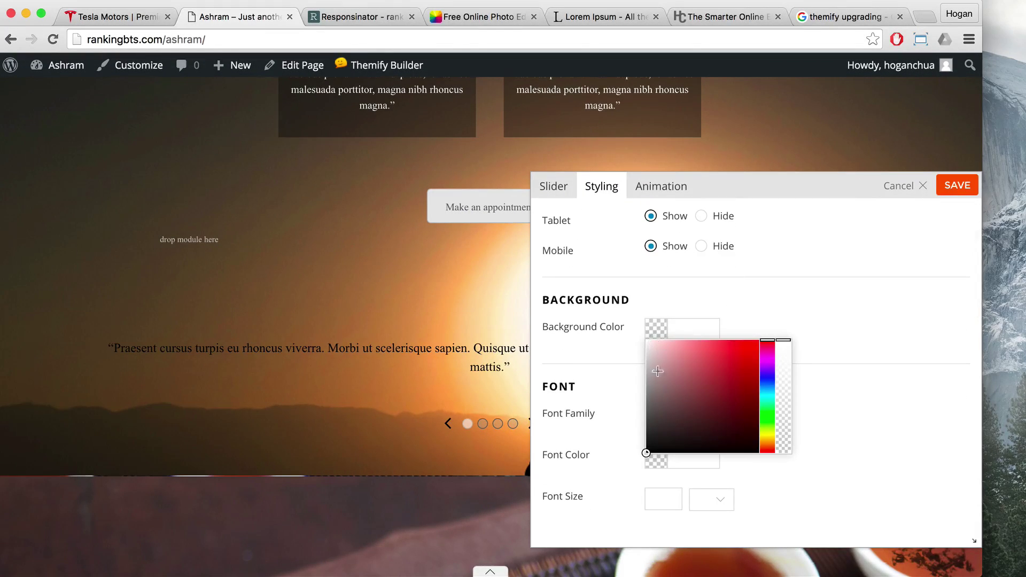
{"action": "left_click", "coordinate": [783, 397]}
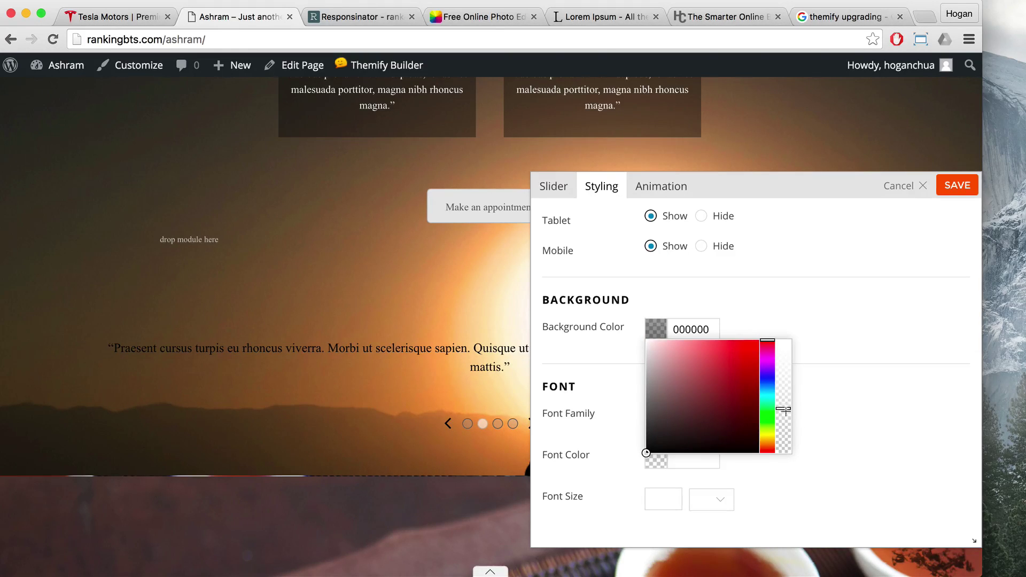
{"action": "left_click", "coordinate": [553, 186]}
{"action": "left_click", "coordinate": [903, 187]}
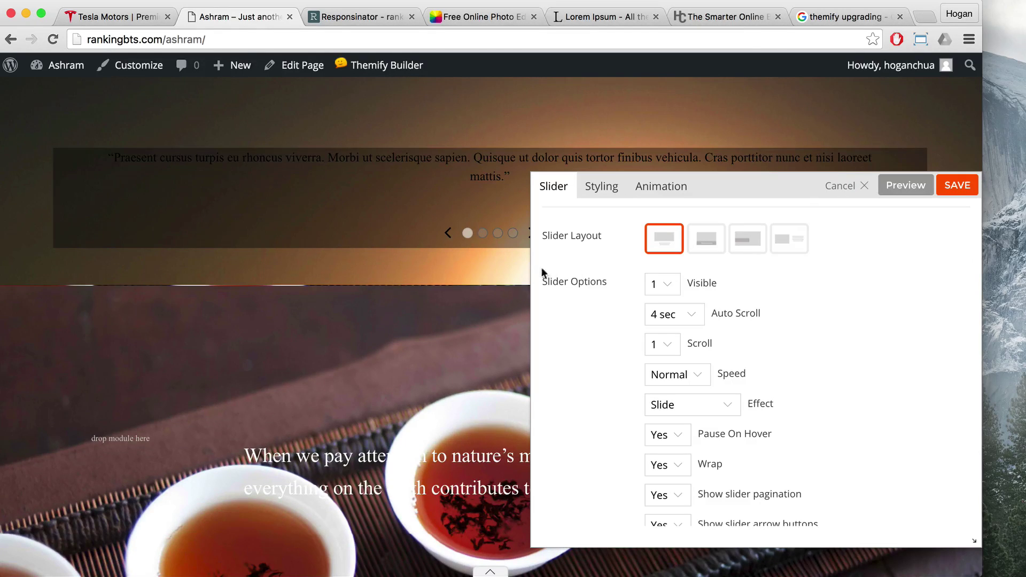
Turn off the slider's pagination and arrow buttons, and refresh the preview
{"action": "scroll", "coordinate": [520, 270], "scroll_direction": "up", "scroll_amount": 2}
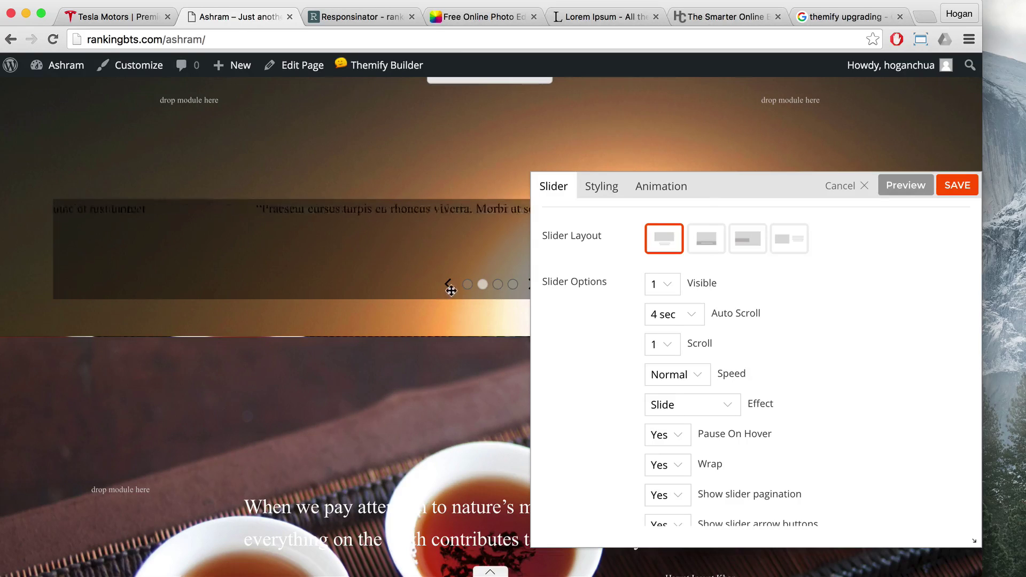
{"action": "scroll", "coordinate": [681, 342], "scroll_direction": "down", "scroll_amount": 5}
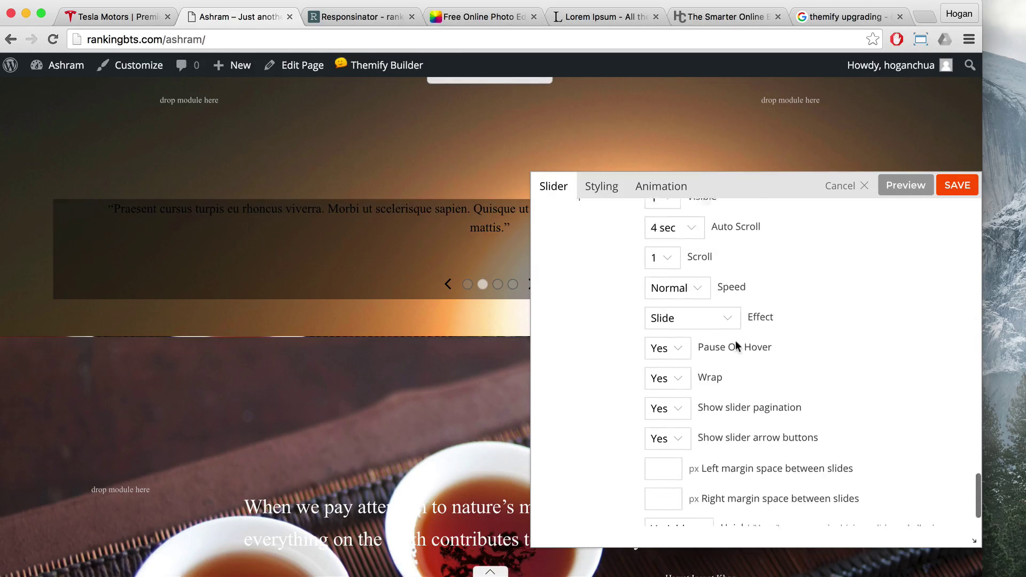
{"action": "left_click", "coordinate": [668, 360]}
{"action": "left_click", "coordinate": [677, 374]}
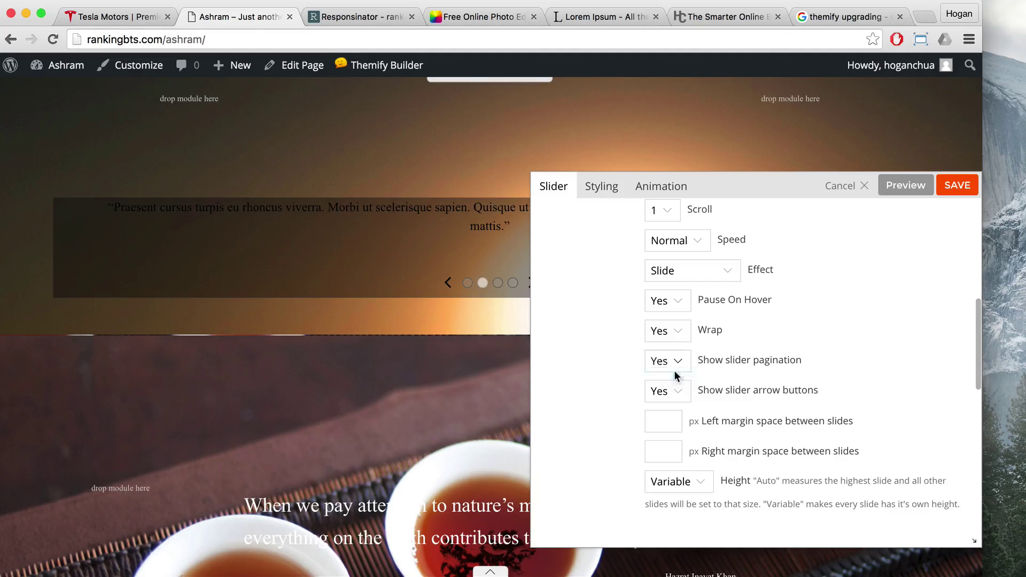
{"action": "left_click", "coordinate": [664, 391]}
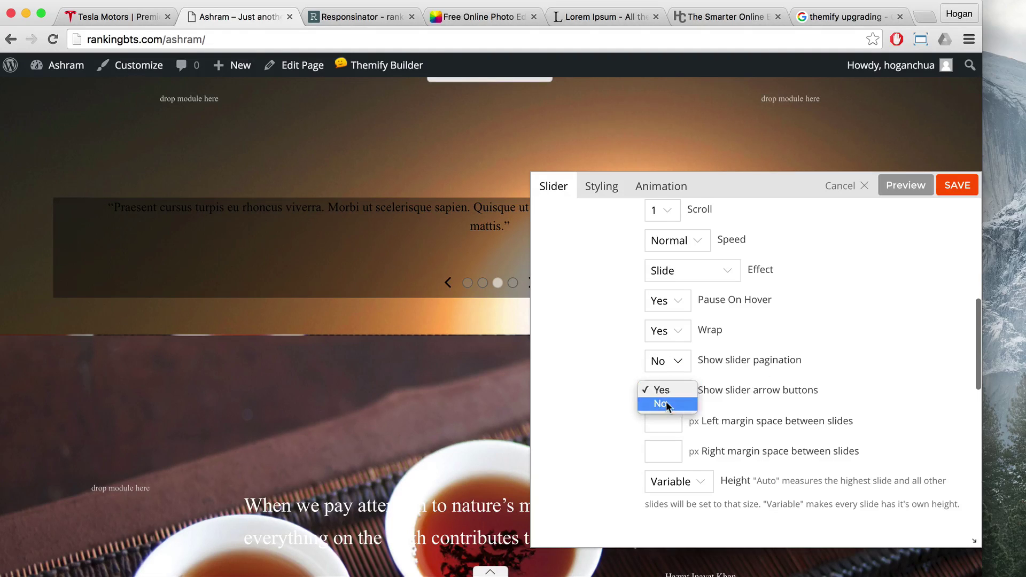
{"action": "left_click", "coordinate": [662, 403]}
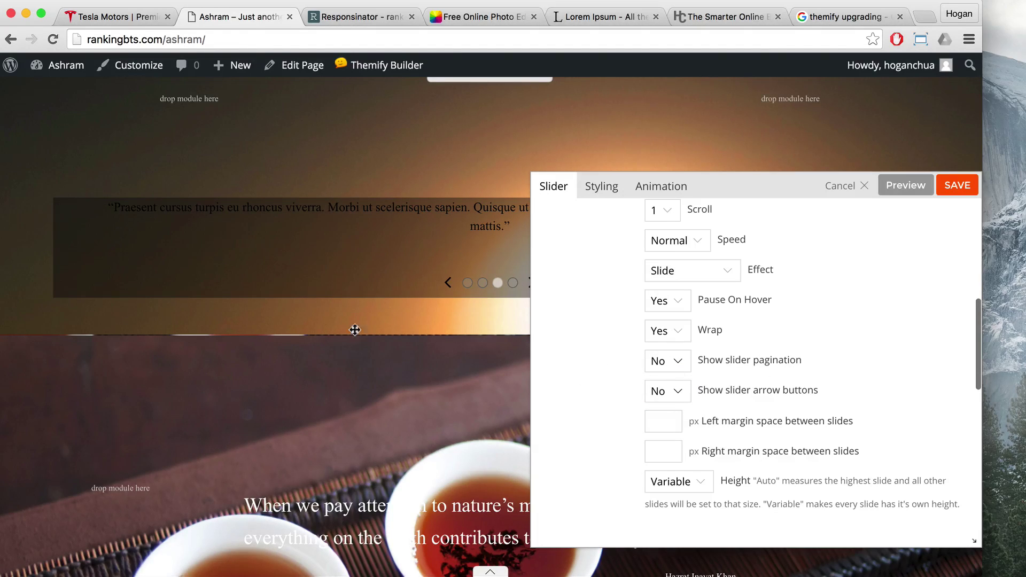
{"action": "left_click", "coordinate": [889, 188]}
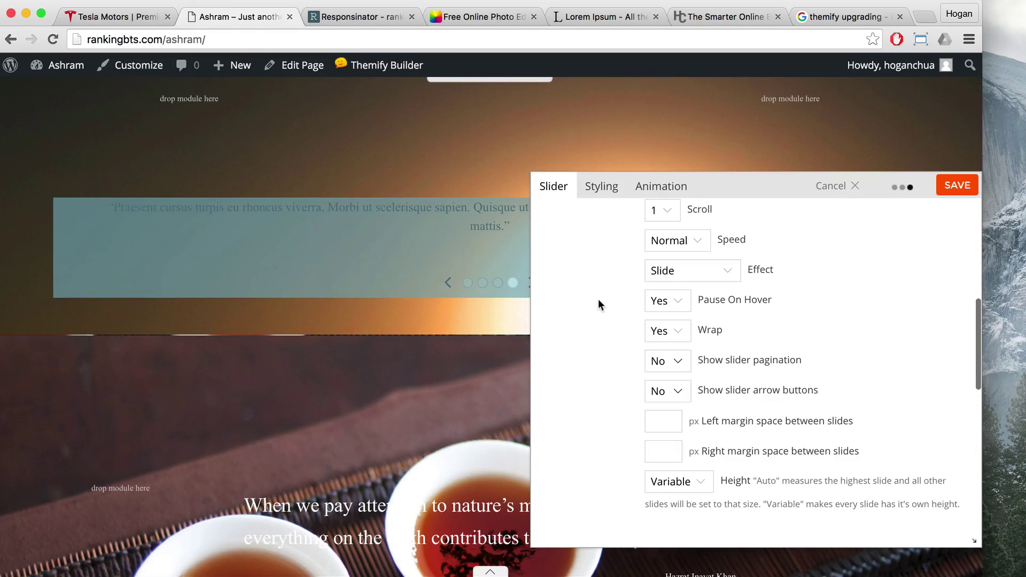
Unlink the slider's padding sides, set only the top padding to 5%, and preview the result
{"action": "scroll", "coordinate": [474, 278], "scroll_direction": "up", "scroll_amount": 3}
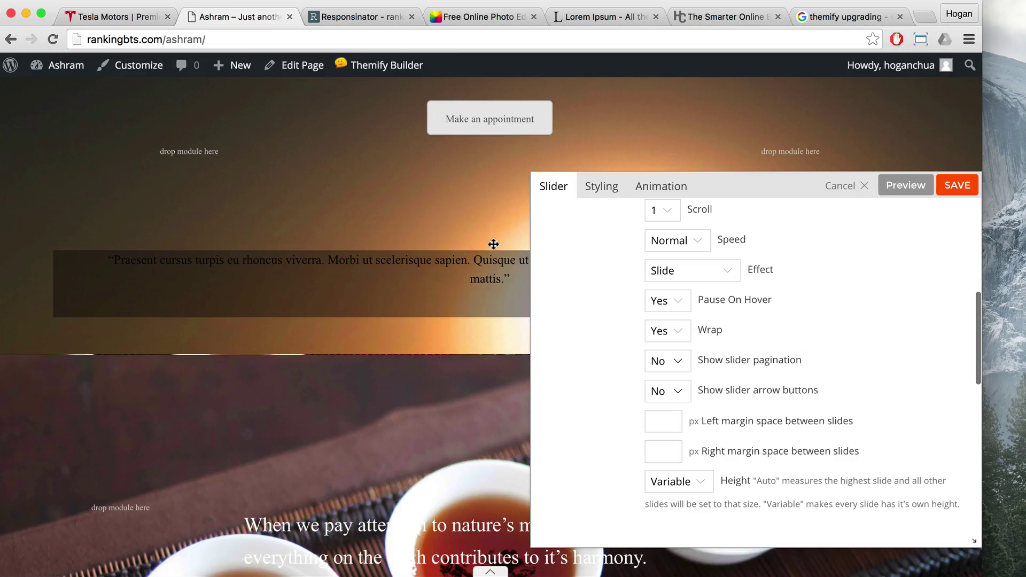
{"action": "left_click", "coordinate": [604, 190]}
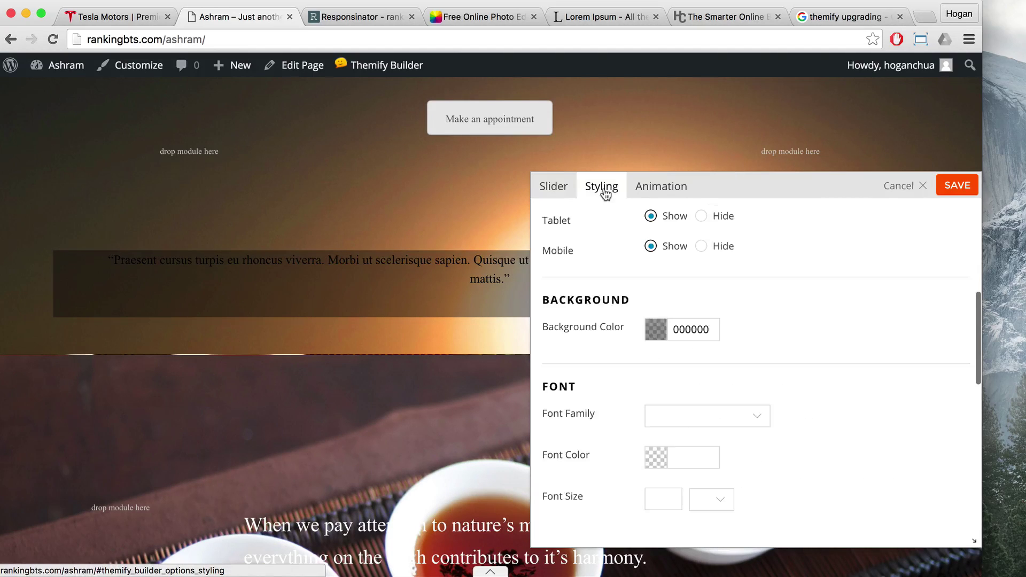
{"action": "scroll", "coordinate": [694, 329], "scroll_direction": "down", "scroll_amount": 10}
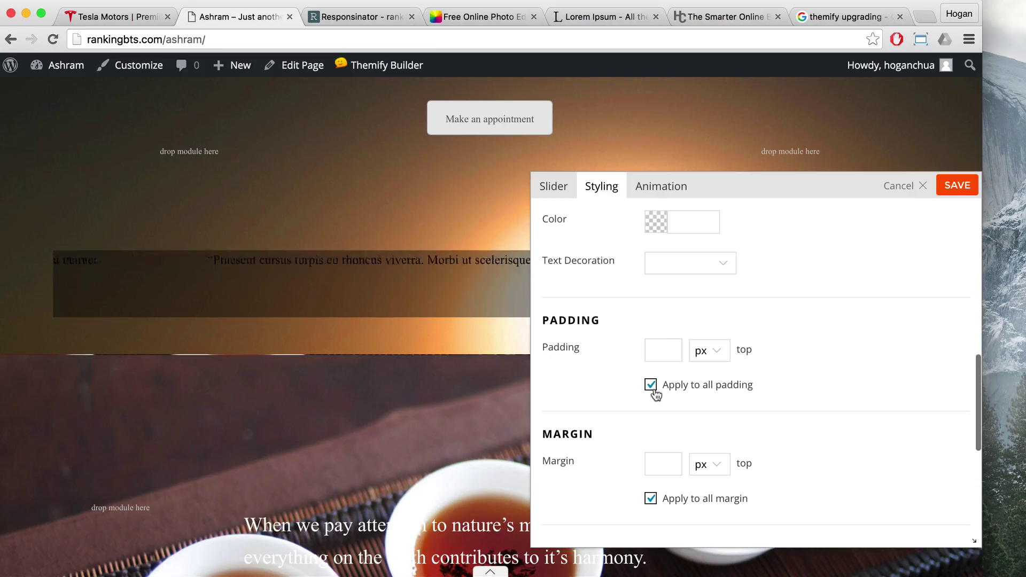
{"action": "left_click", "coordinate": [651, 385]}
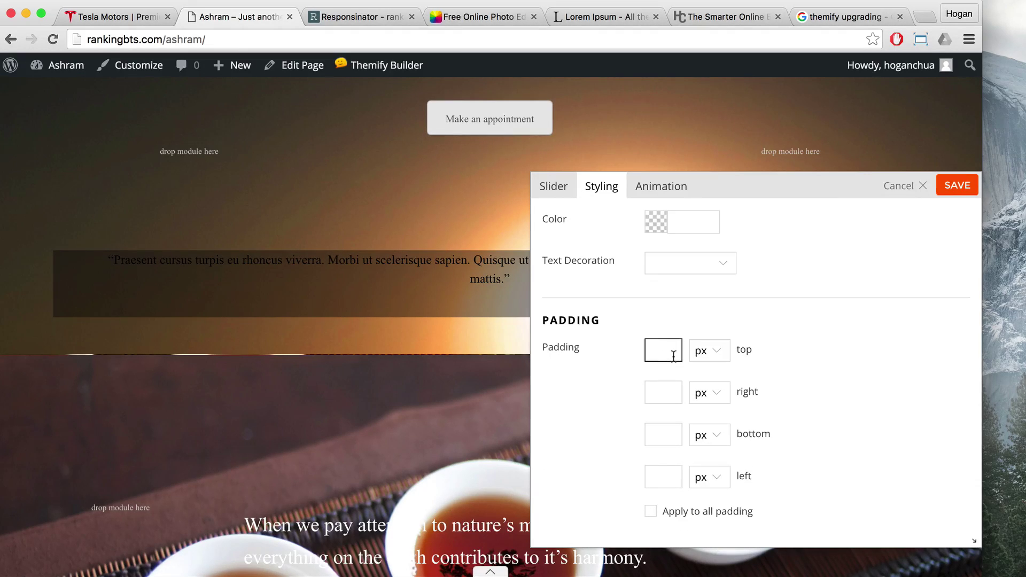
{"action": "type", "text": "5"}
{"action": "left_click", "coordinate": [717, 365]}
{"action": "left_click", "coordinate": [717, 364]}
{"action": "key", "text": "Down"}
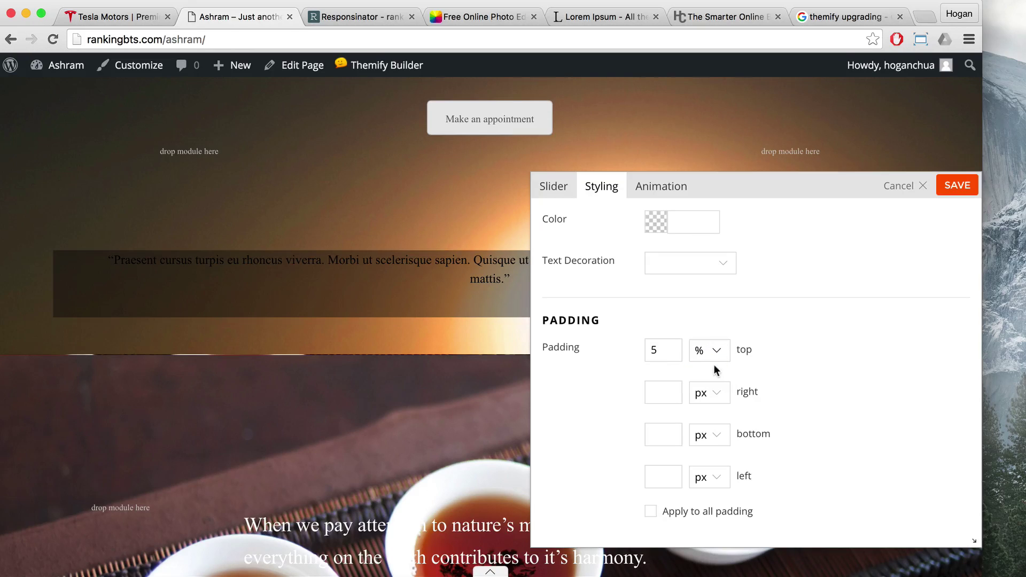
{"action": "left_click", "coordinate": [555, 187]}
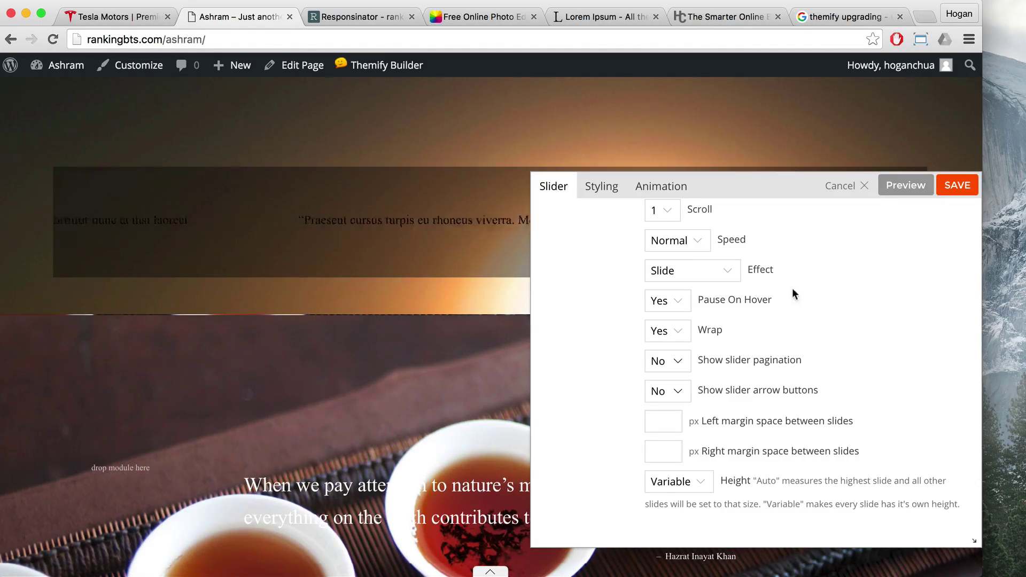
Set the slider module's font colour to white and save the module
{"action": "left_click", "coordinate": [603, 187]}
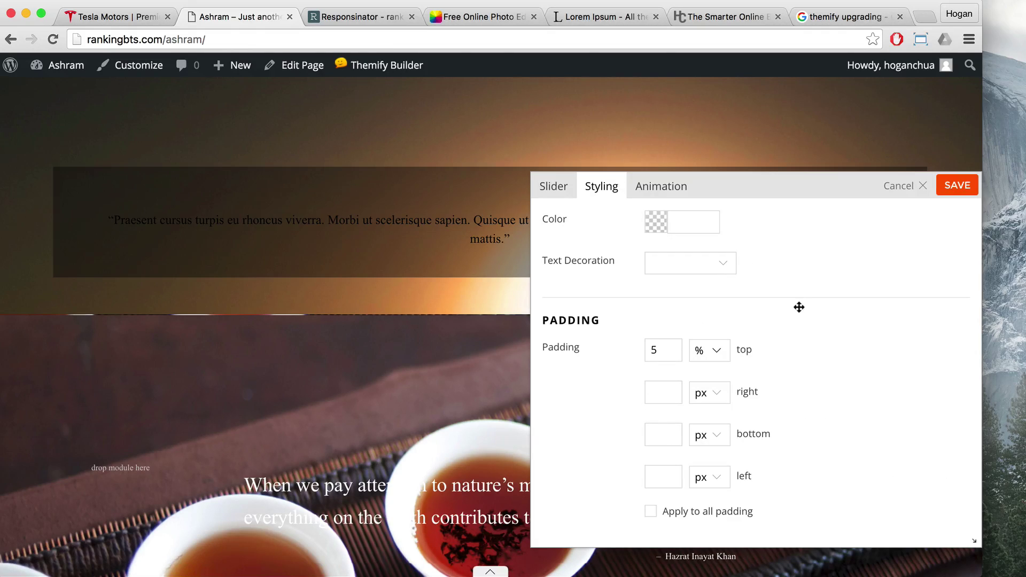
{"action": "scroll", "coordinate": [797, 305], "scroll_direction": "down", "scroll_amount": 3}
{"action": "scroll", "coordinate": [770, 292], "scroll_direction": "up", "scroll_amount": 5}
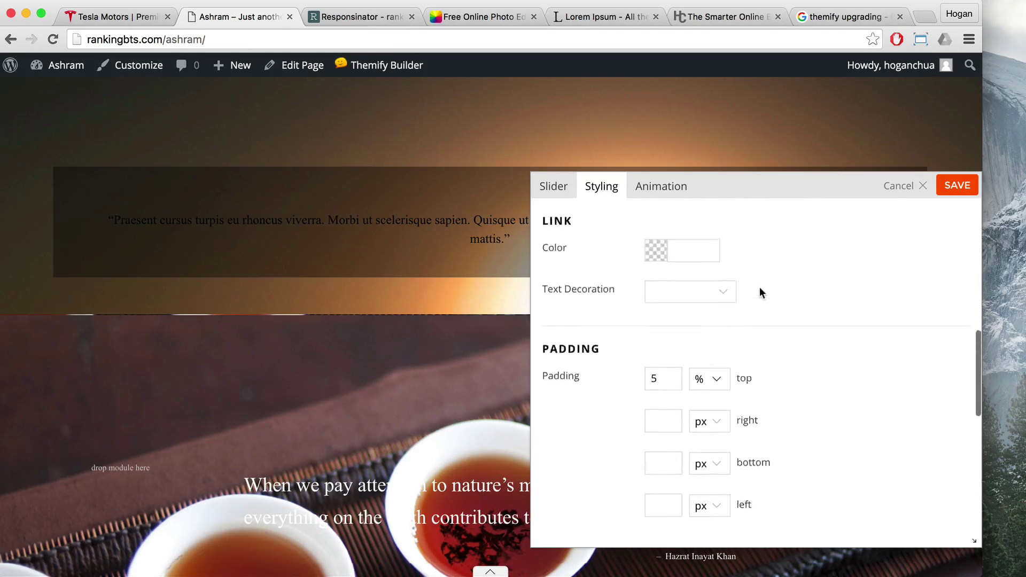
{"action": "scroll", "coordinate": [760, 289], "scroll_direction": "up", "scroll_amount": 1}
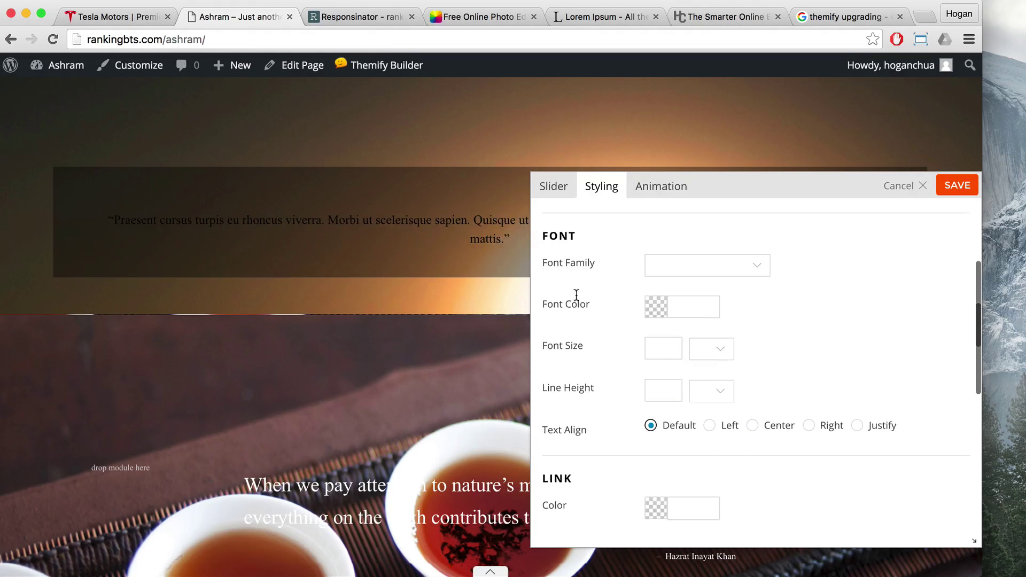
{"action": "left_click", "coordinate": [671, 316]}
{"action": "left_click", "coordinate": [646, 319]}
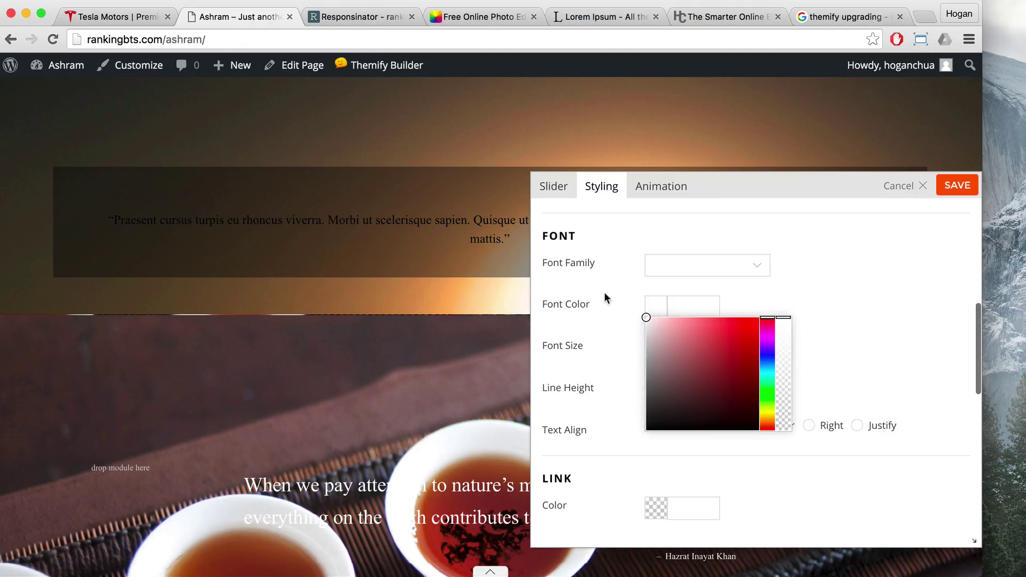
{"action": "left_click", "coordinate": [786, 294]}
{"action": "left_click", "coordinate": [954, 187]}
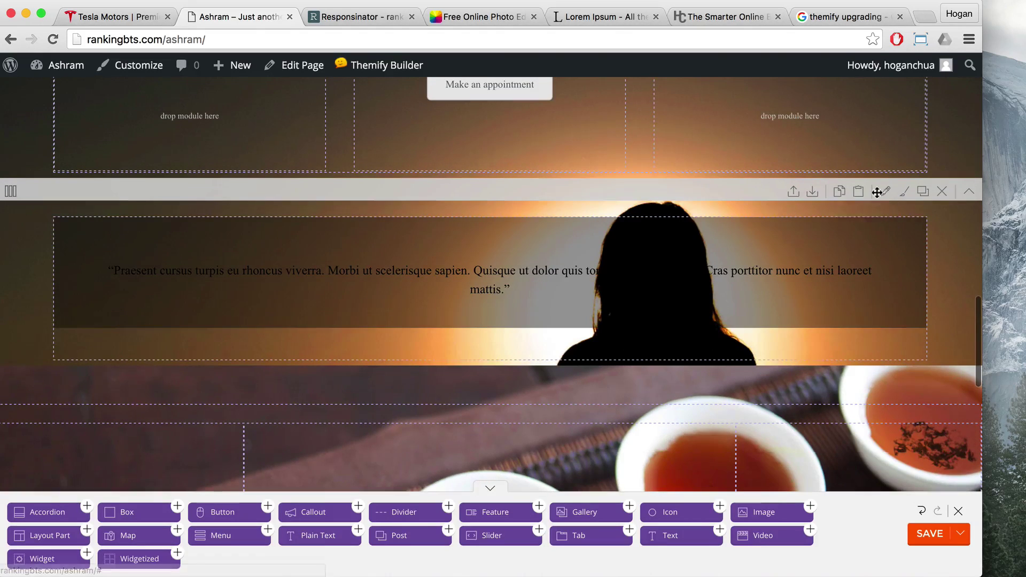
Set the font colour of the row containing the slider to white (ffffff) and save the row settings
{"action": "left_click", "coordinate": [882, 188]}
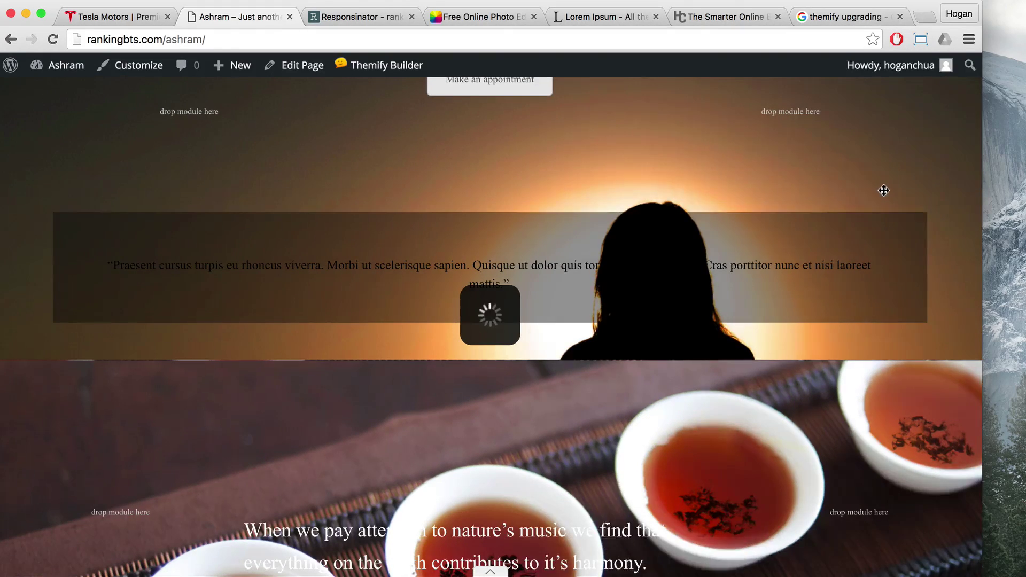
{"action": "left_click", "coordinate": [650, 191]}
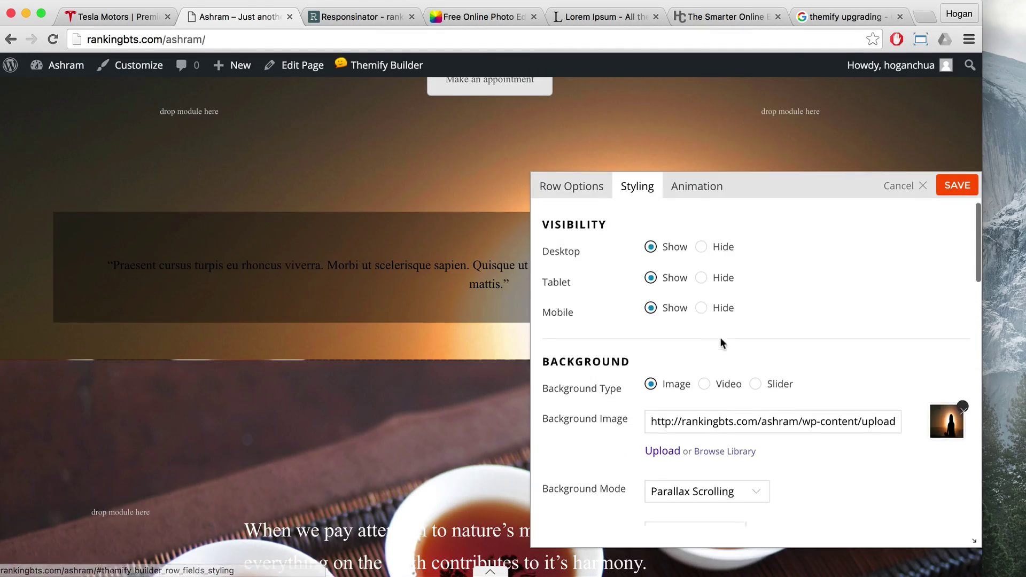
{"action": "scroll", "coordinate": [722, 338], "scroll_direction": "down", "scroll_amount": 5}
{"action": "scroll", "coordinate": [692, 382], "scroll_direction": "down", "scroll_amount": 4}
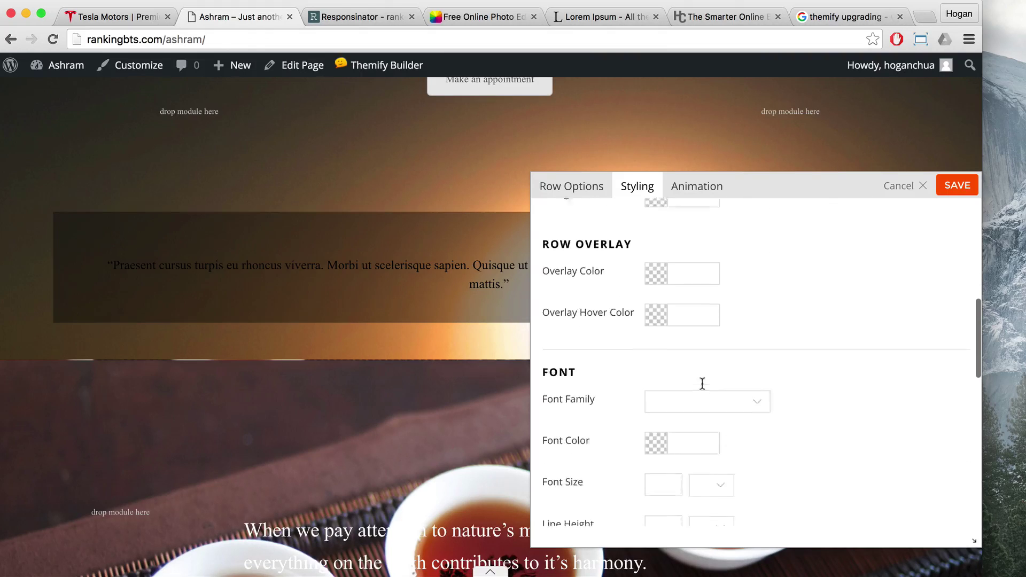
{"action": "left_click", "coordinate": [662, 410]}
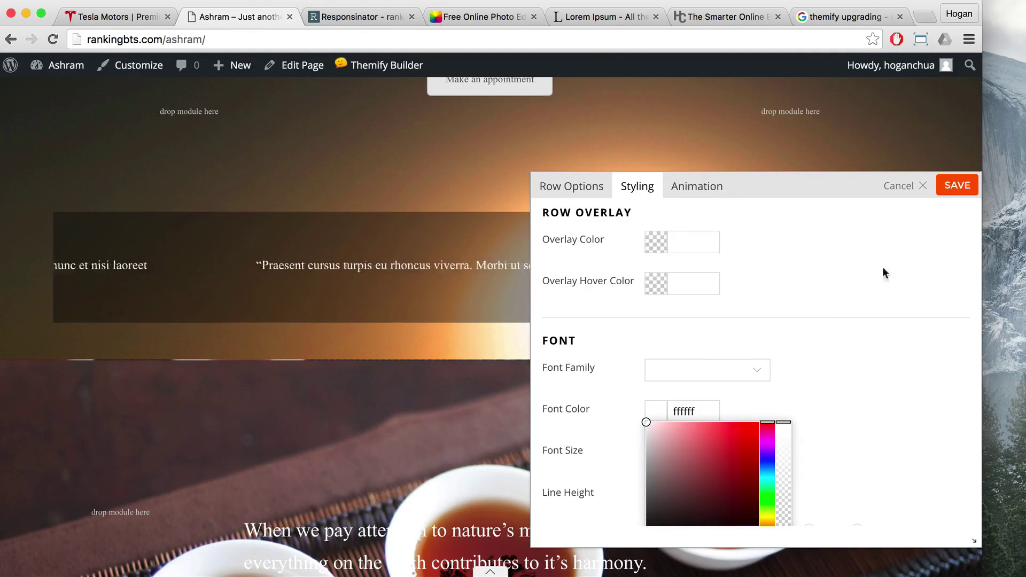
{"action": "left_click", "coordinate": [944, 190]}
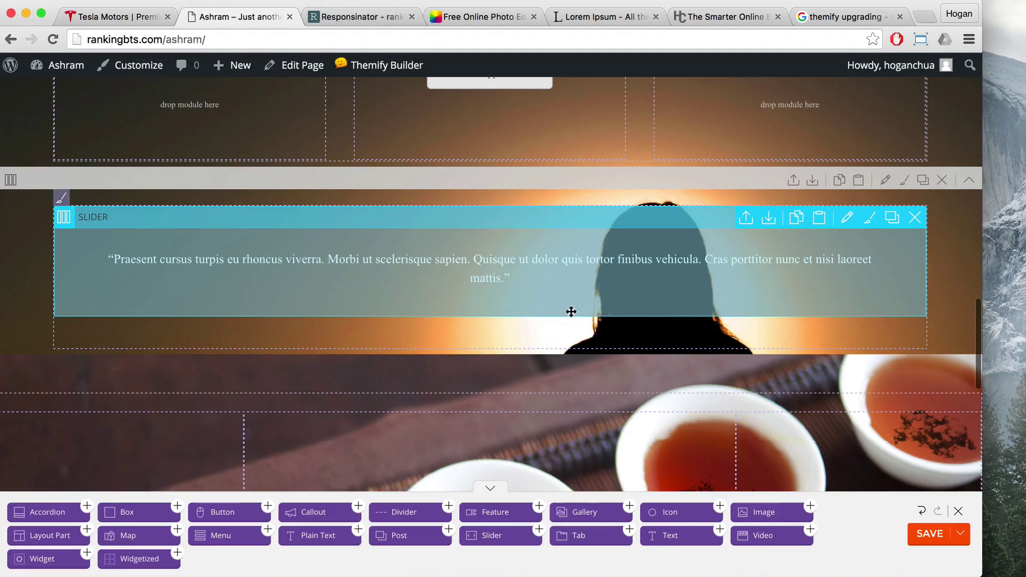
{"action": "scroll", "coordinate": [374, 283], "scroll_direction": "up", "scroll_amount": 3}
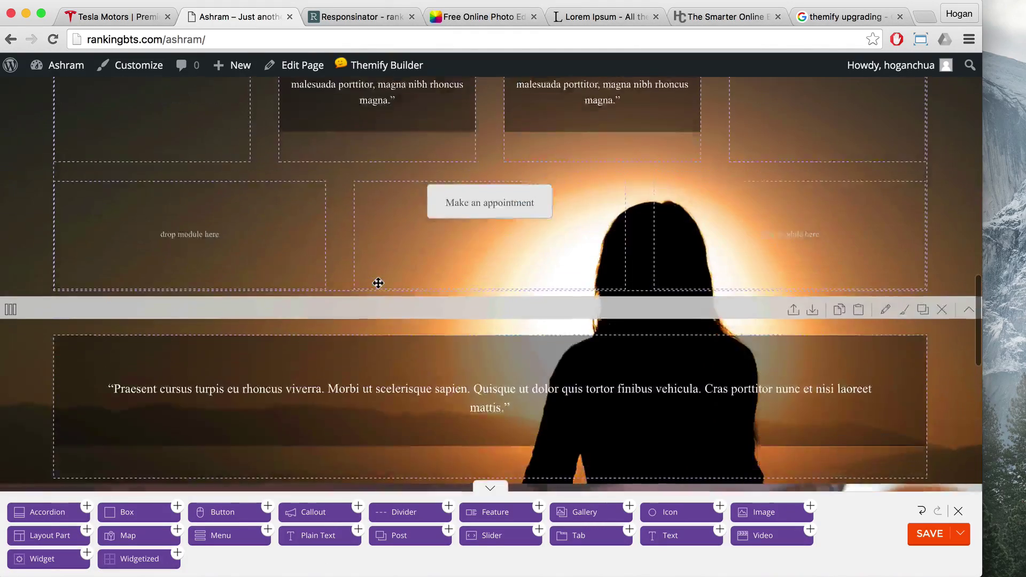
Split the slider's area into three columns with a wide middle one, move the slider into the middle column, and save the page
{"action": "scroll", "coordinate": [379, 283], "scroll_direction": "down", "scroll_amount": 1}
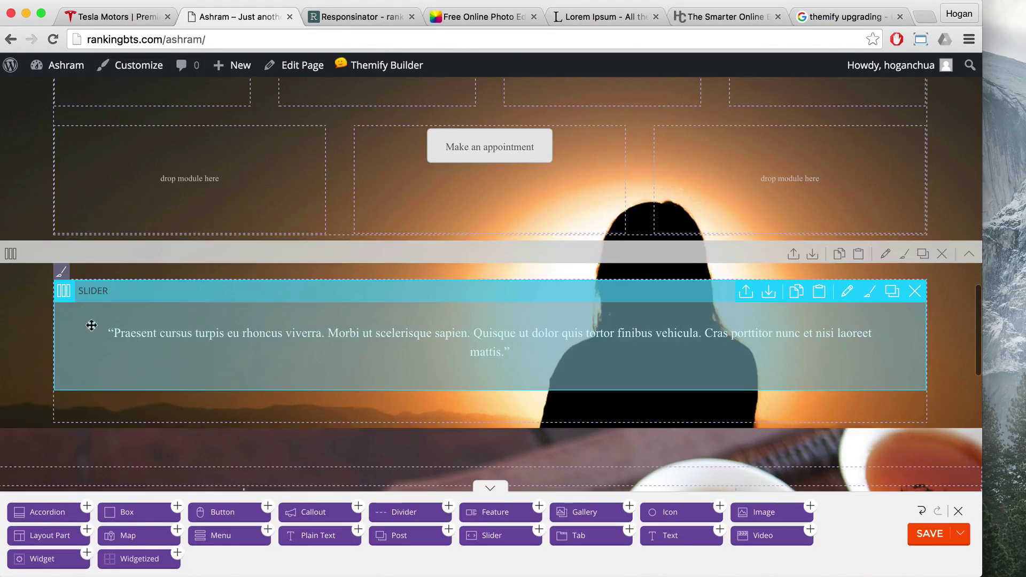
{"action": "left_click", "coordinate": [63, 291]}
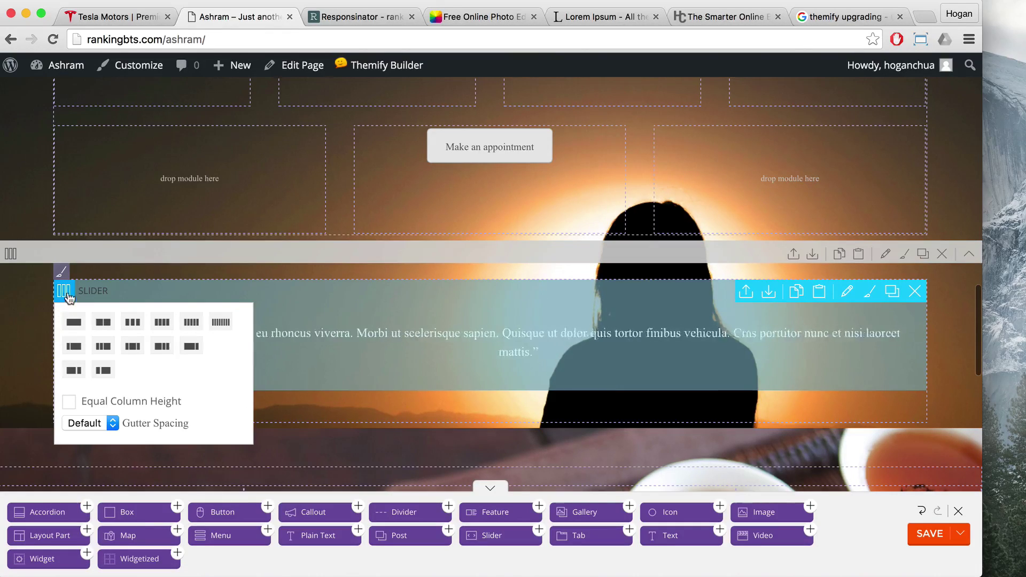
{"action": "left_click", "coordinate": [191, 347]}
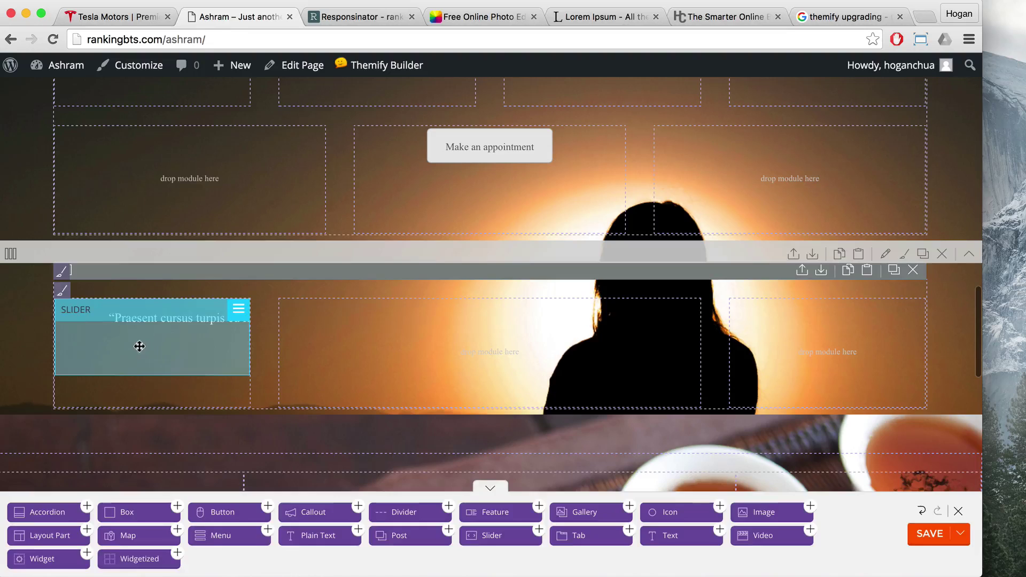
{"action": "left_click_drag", "start_coordinate": [139, 346], "coordinate": [494, 386]}
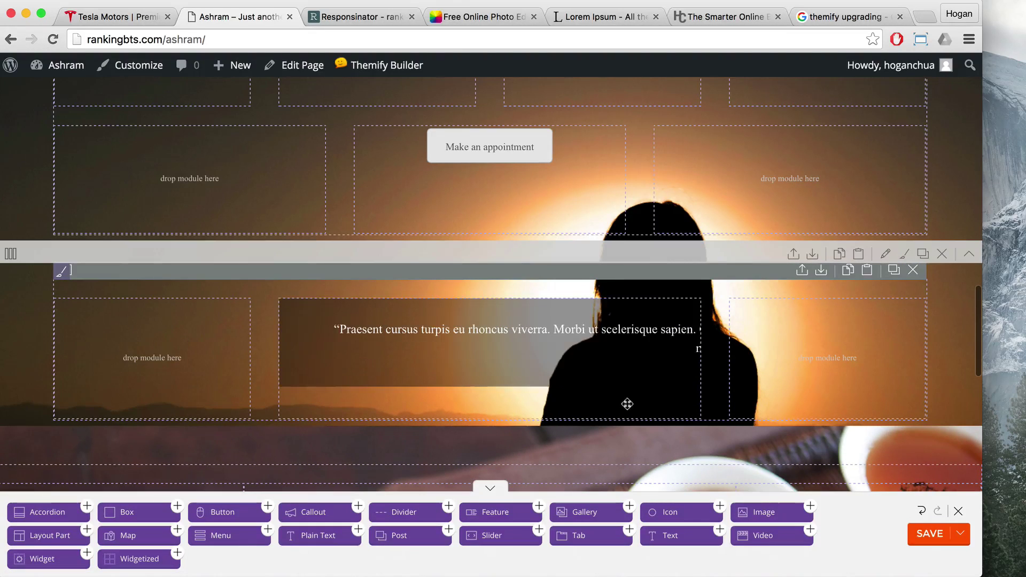
{"action": "left_click", "coordinate": [927, 535]}
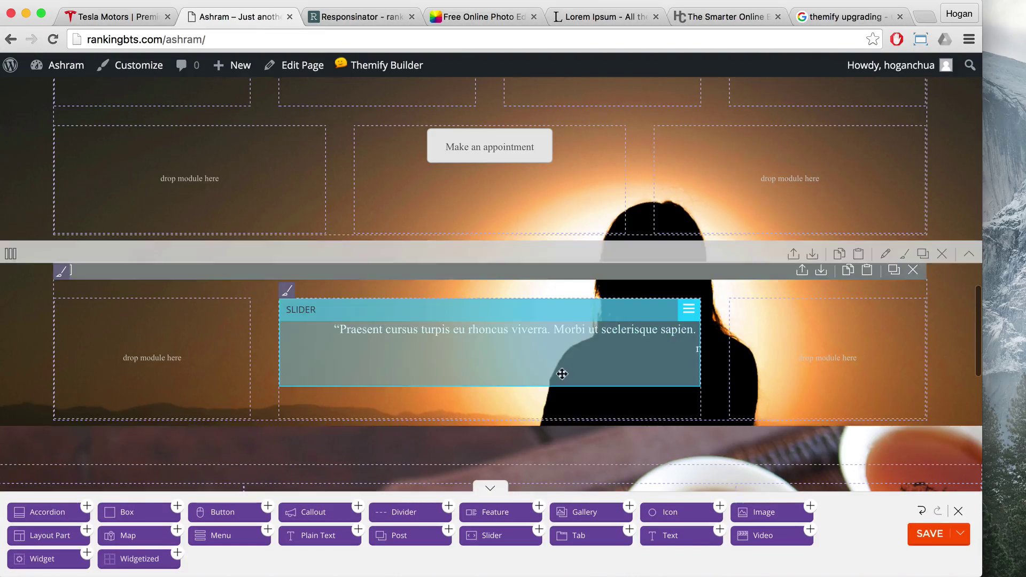
Duplicate the "Make an appointment" button, move one copy below the slider in the middle column, and save the page
{"action": "scroll", "coordinate": [535, 294], "scroll_direction": "up", "scroll_amount": 3}
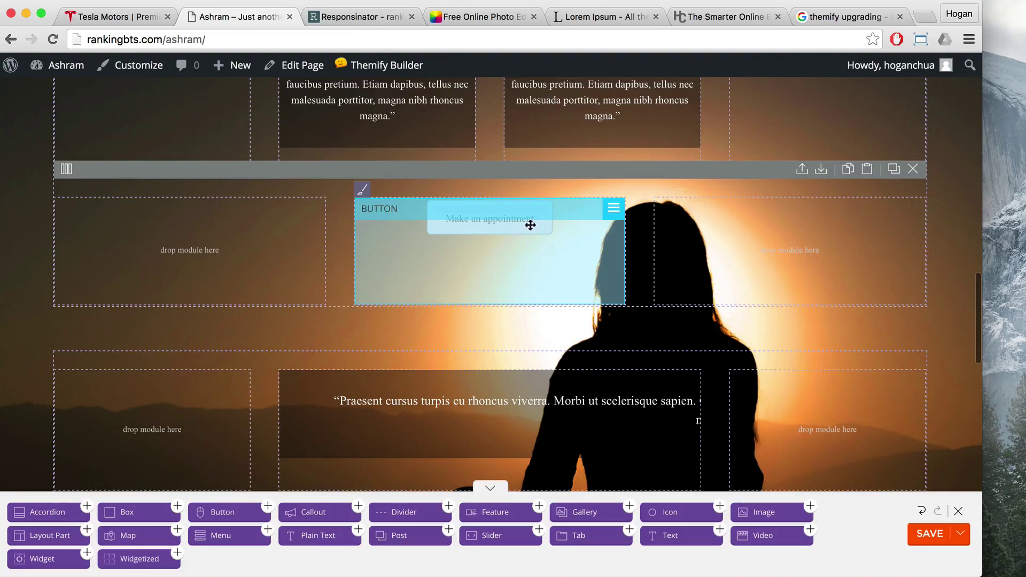
{"action": "mouse_move", "coordinate": [611, 210]}
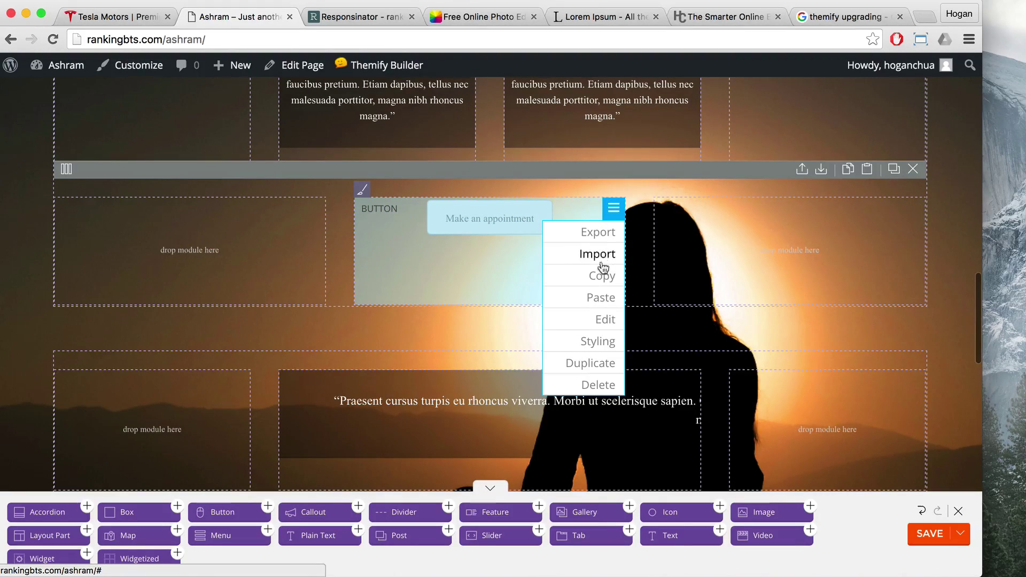
{"action": "left_click", "coordinate": [609, 364]}
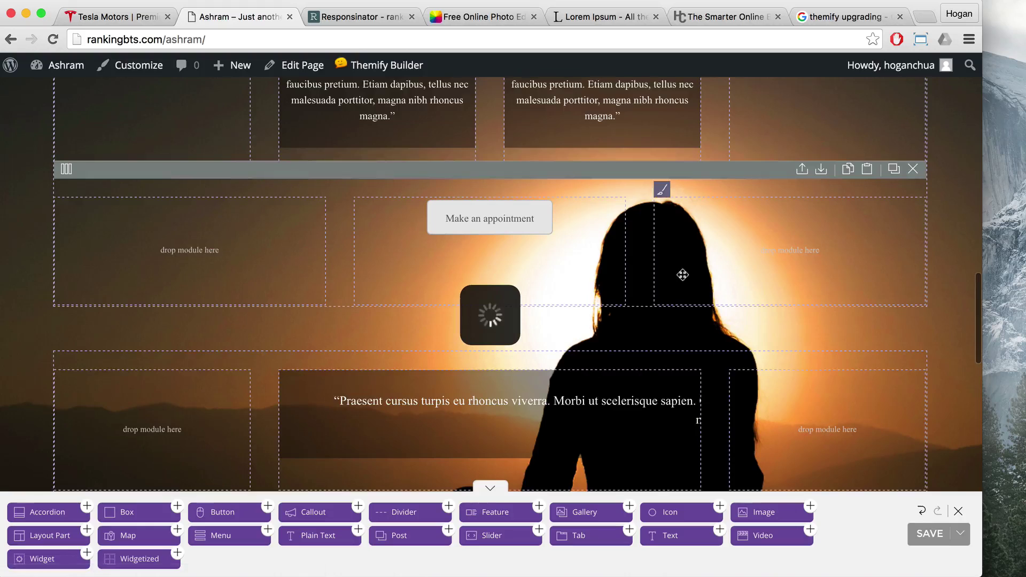
{"action": "scroll", "coordinate": [572, 183], "scroll_direction": "down", "scroll_amount": 2}
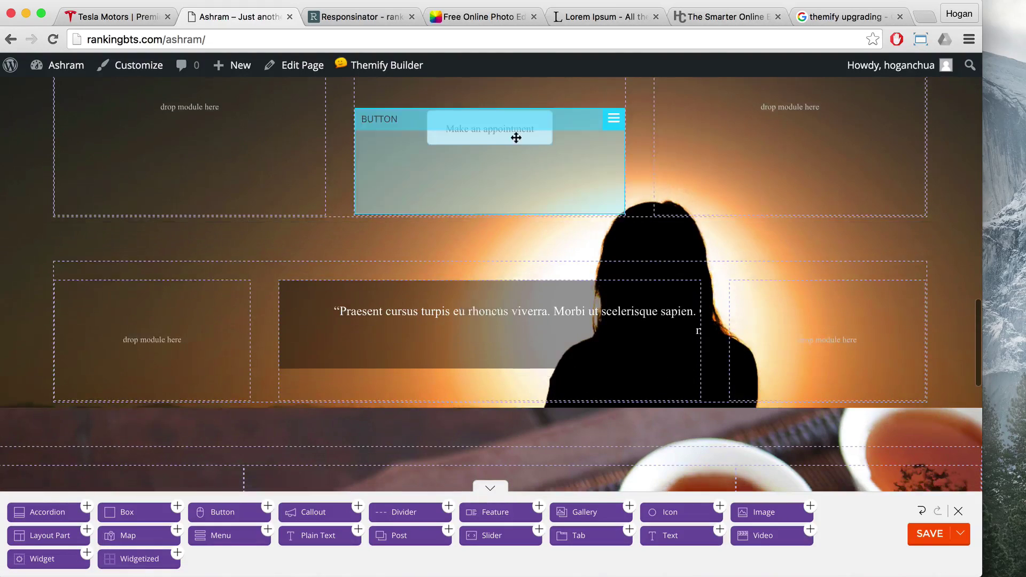
{"action": "left_click_drag", "start_coordinate": [518, 138], "coordinate": [506, 394]}
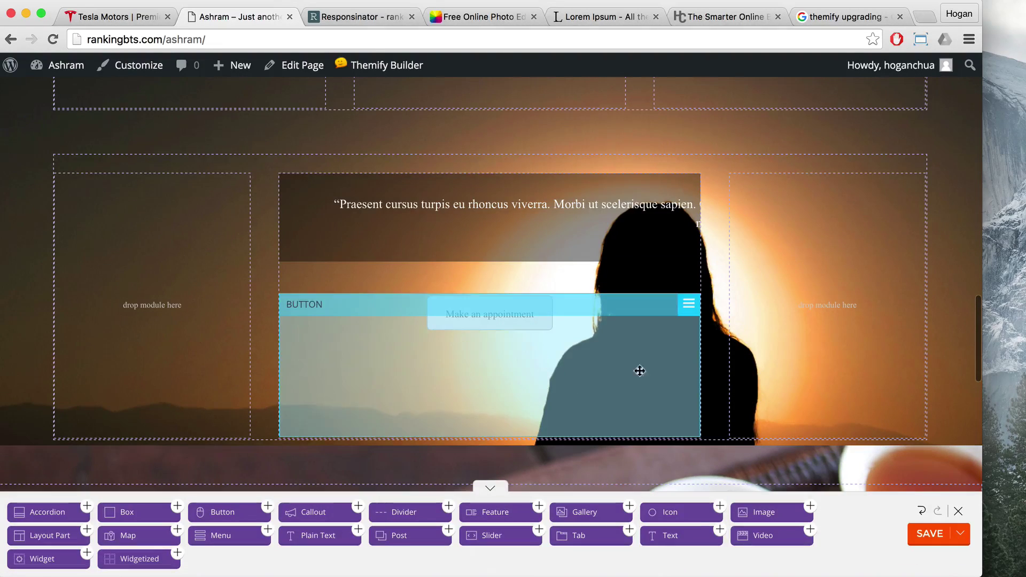
{"action": "left_click", "coordinate": [927, 533]}
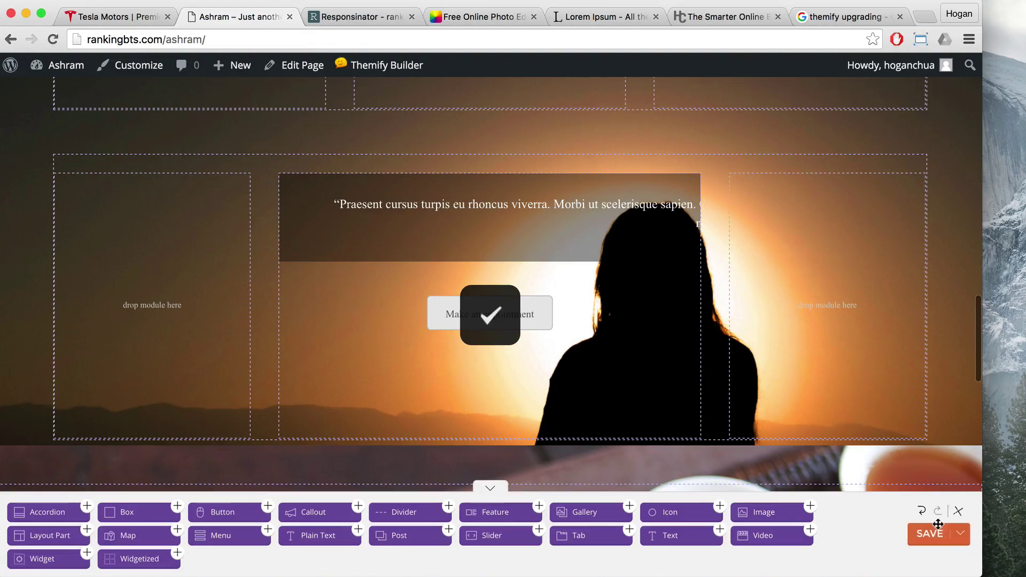
Close the builder and check the slider and button layout on the page
{"action": "left_click", "coordinate": [958, 511]}
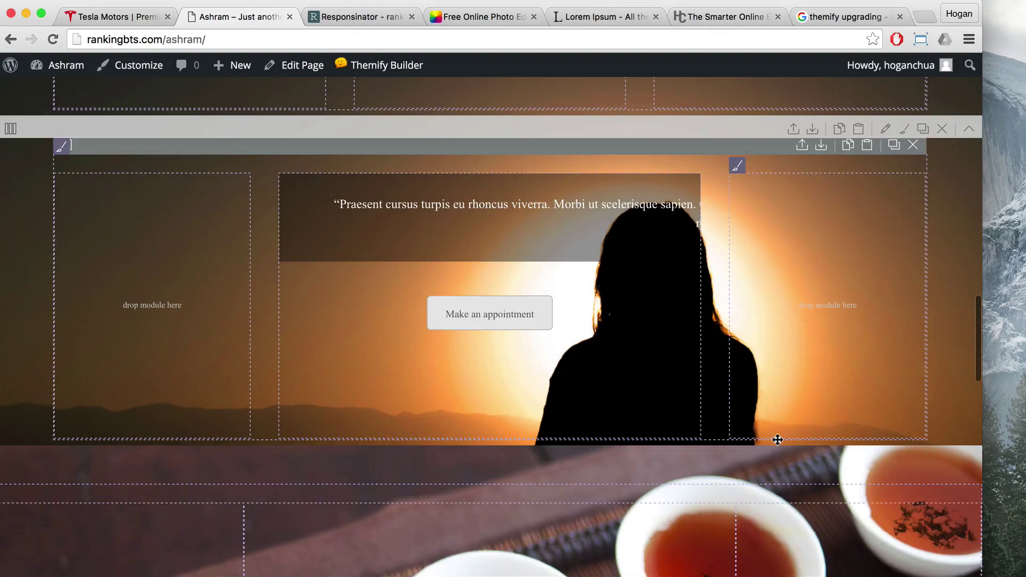
{"action": "scroll", "coordinate": [772, 409], "scroll_direction": "up", "scroll_amount": 5}
{"action": "scroll", "coordinate": [775, 403], "scroll_direction": "up", "scroll_amount": 4}
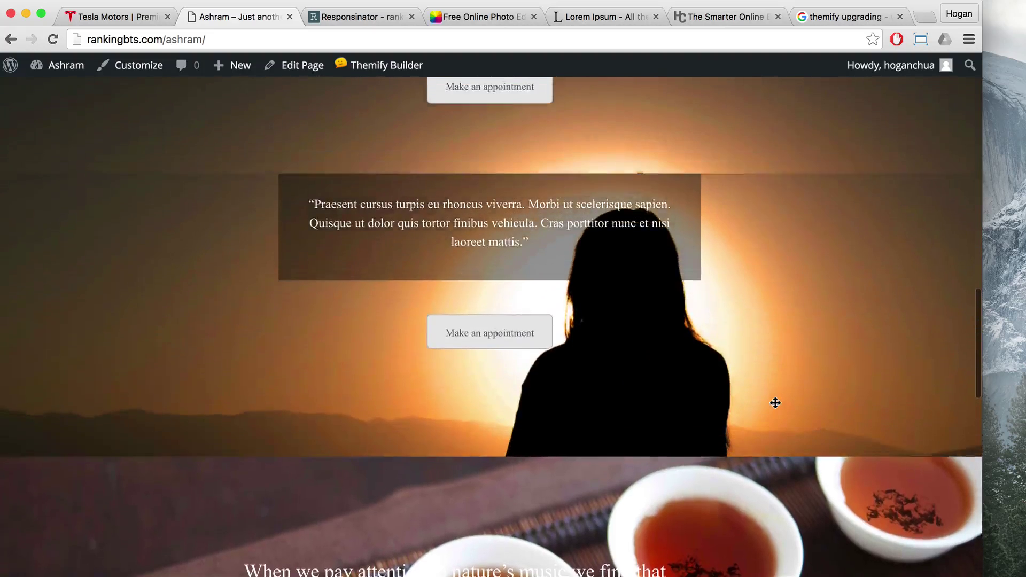
{"action": "scroll", "coordinate": [775, 403], "scroll_direction": "down", "scroll_amount": 2}
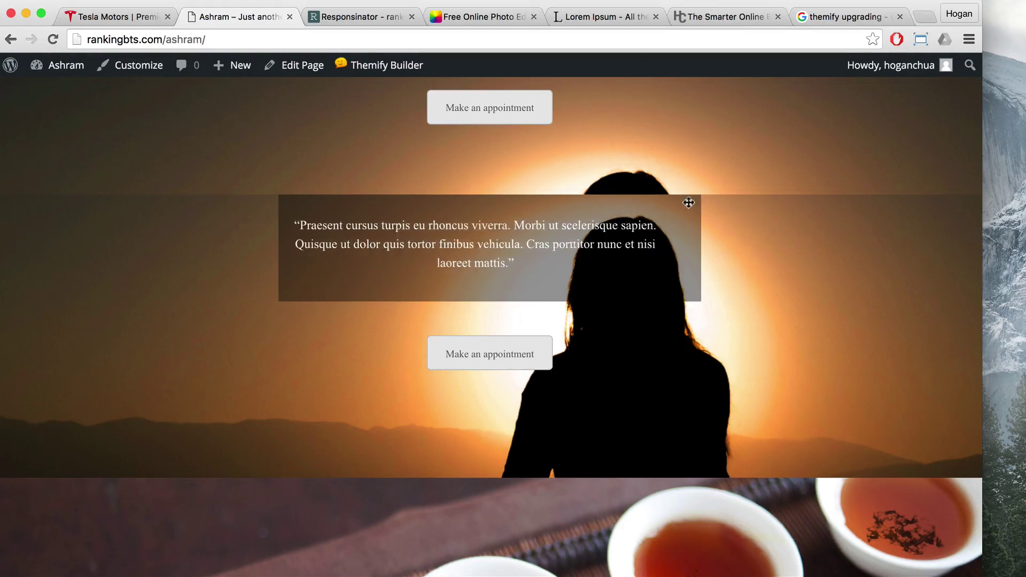
Turn the builder back on, set the bottom margin of the button below the slider to 5%, and save the module and page
{"action": "mouse_move", "coordinate": [369, 75]}
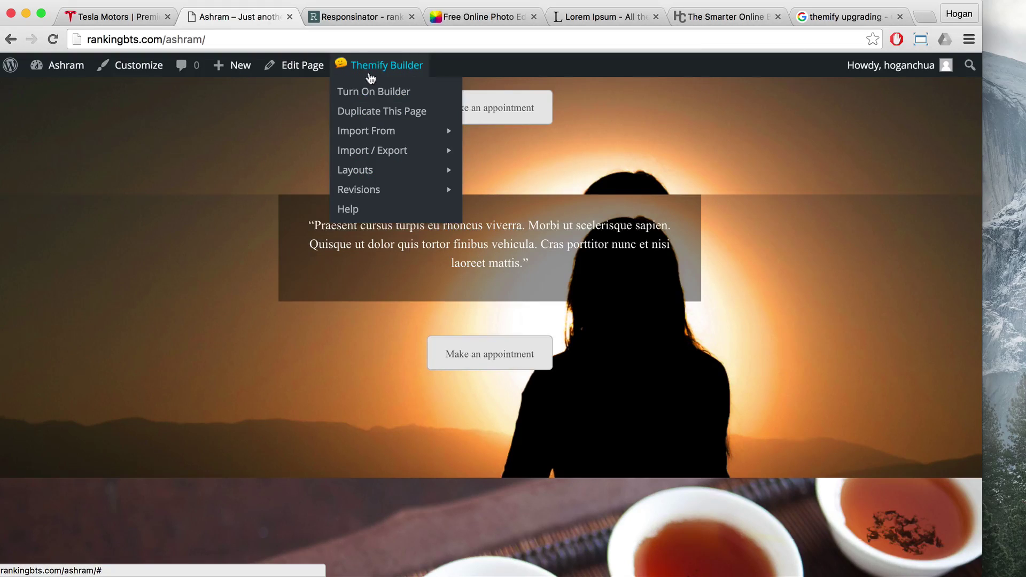
{"action": "left_click", "coordinate": [368, 95]}
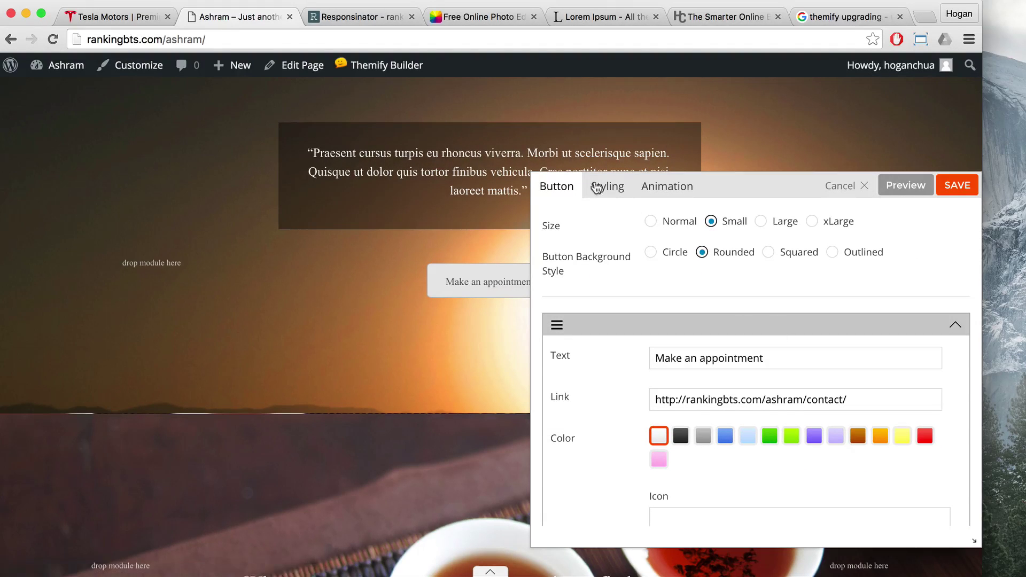
{"action": "left_click", "coordinate": [592, 186]}
{"action": "scroll", "coordinate": [843, 327], "scroll_direction": "down", "scroll_amount": 5}
{"action": "scroll", "coordinate": [842, 324], "scroll_direction": "down", "scroll_amount": 10}
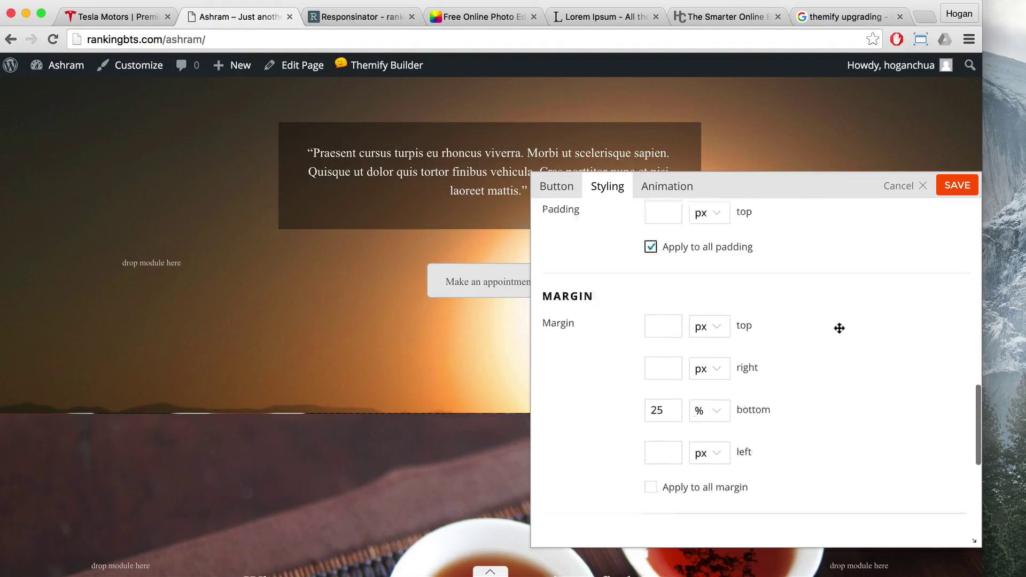
{"action": "double_click", "coordinate": [662, 353]}
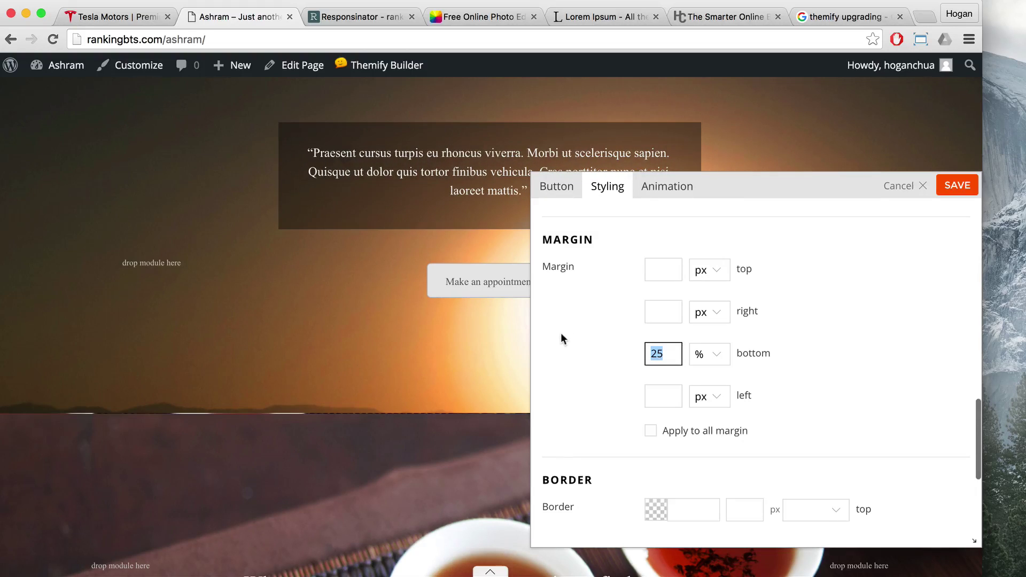
{"action": "type", "text": "5"}
{"action": "left_click", "coordinate": [568, 192]}
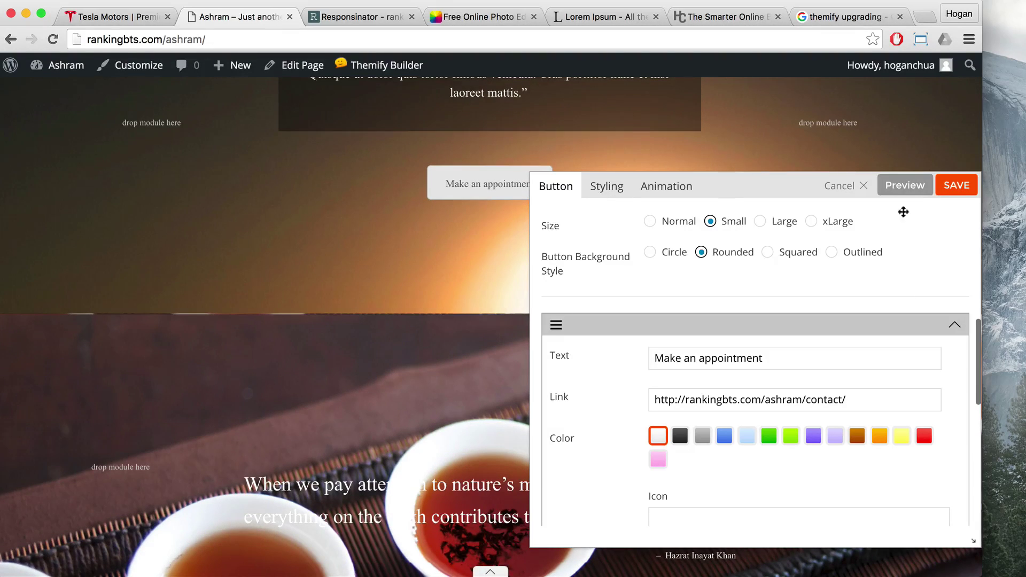
{"action": "left_click", "coordinate": [954, 190]}
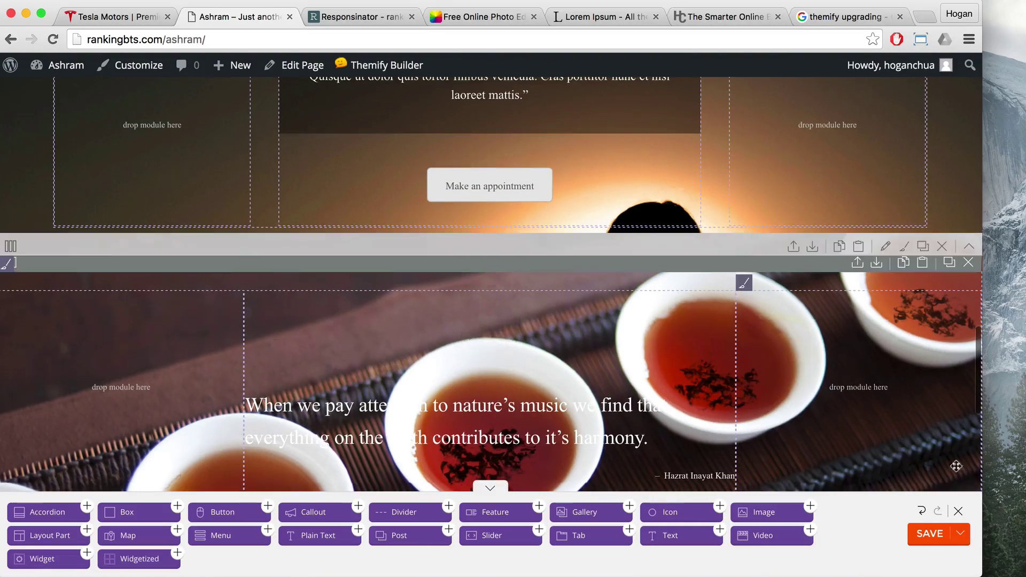
{"action": "left_click", "coordinate": [930, 533]}
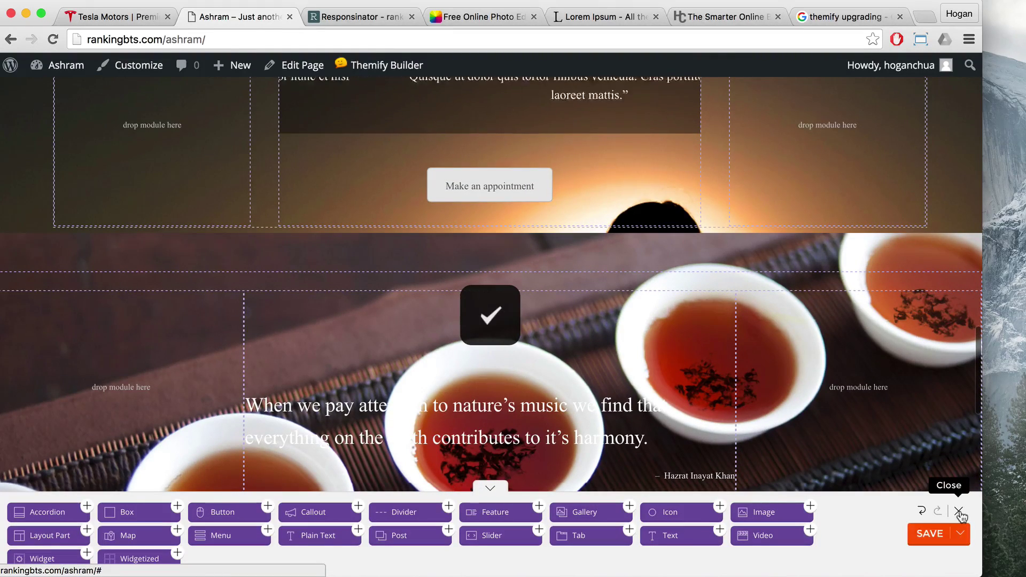
Unlink the padding sides of the slider's row, set only the top padding to 5%, and save the row and page
{"action": "scroll", "coordinate": [722, 373], "scroll_direction": "up", "scroll_amount": 5}
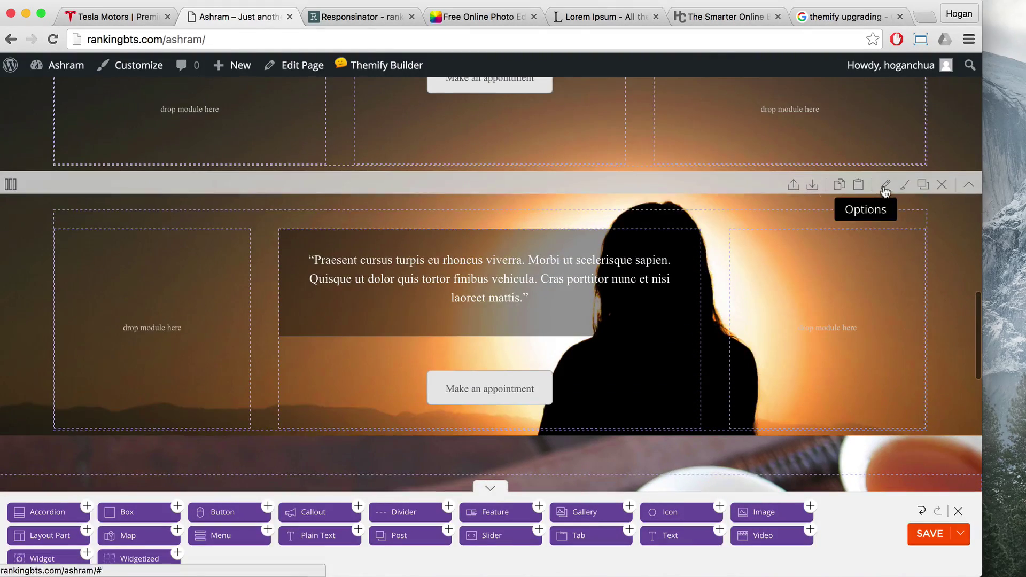
{"action": "left_click", "coordinate": [885, 185]}
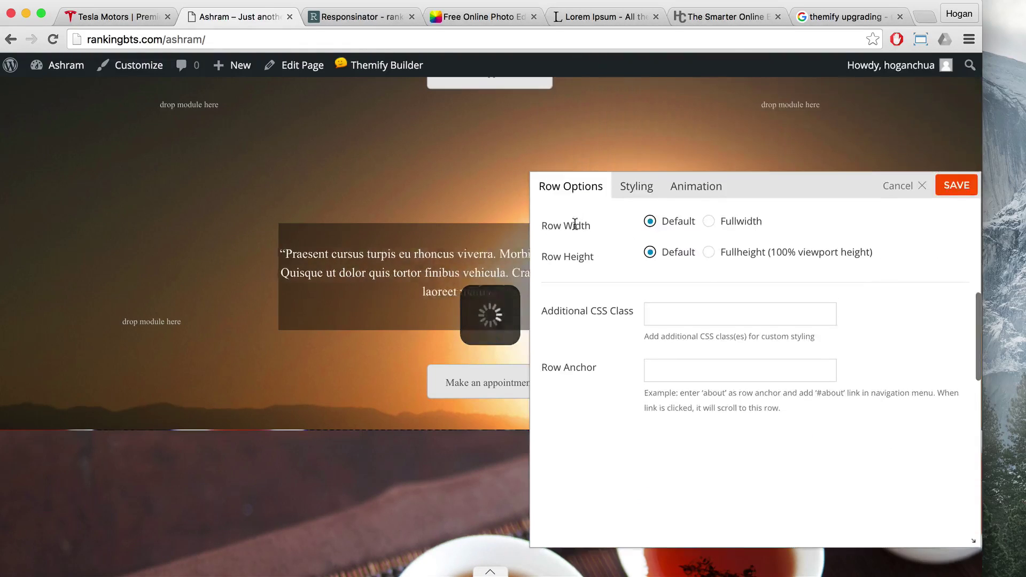
{"action": "left_click", "coordinate": [633, 194]}
{"action": "scroll", "coordinate": [816, 339], "scroll_direction": "down", "scroll_amount": 9}
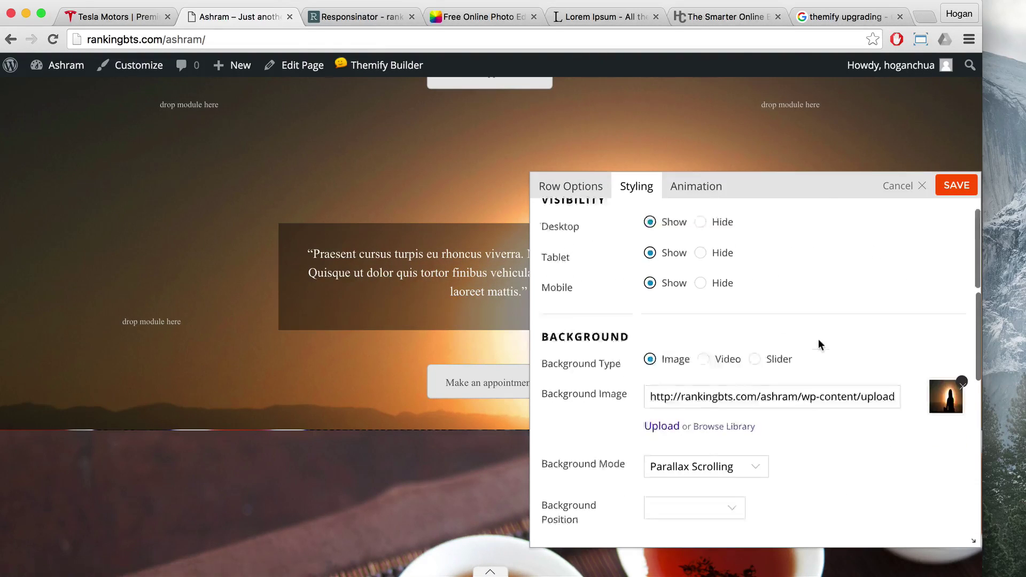
{"action": "scroll", "coordinate": [810, 342], "scroll_direction": "down", "scroll_amount": 6}
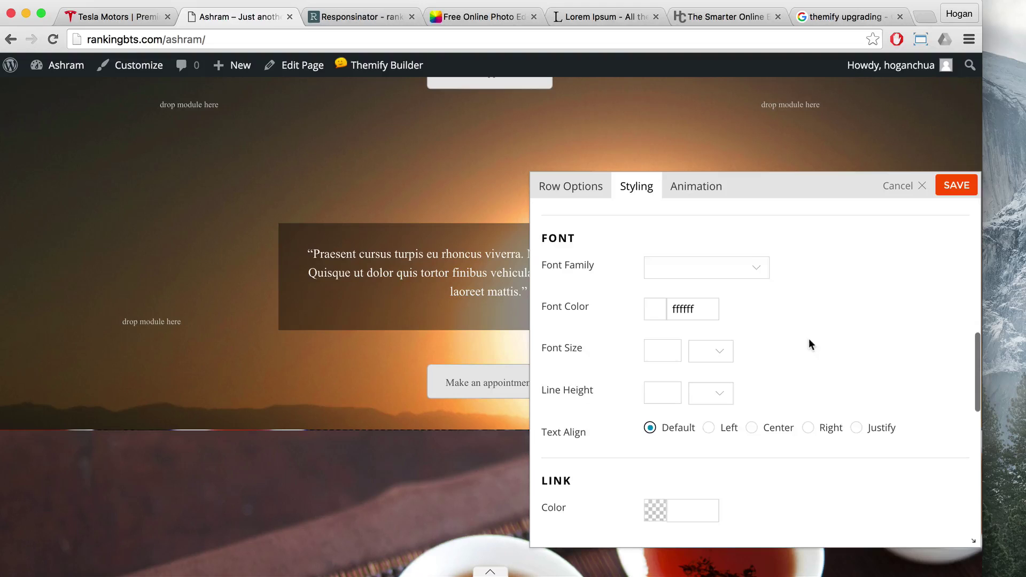
{"action": "scroll", "coordinate": [805, 342], "scroll_direction": "down", "scroll_amount": 2}
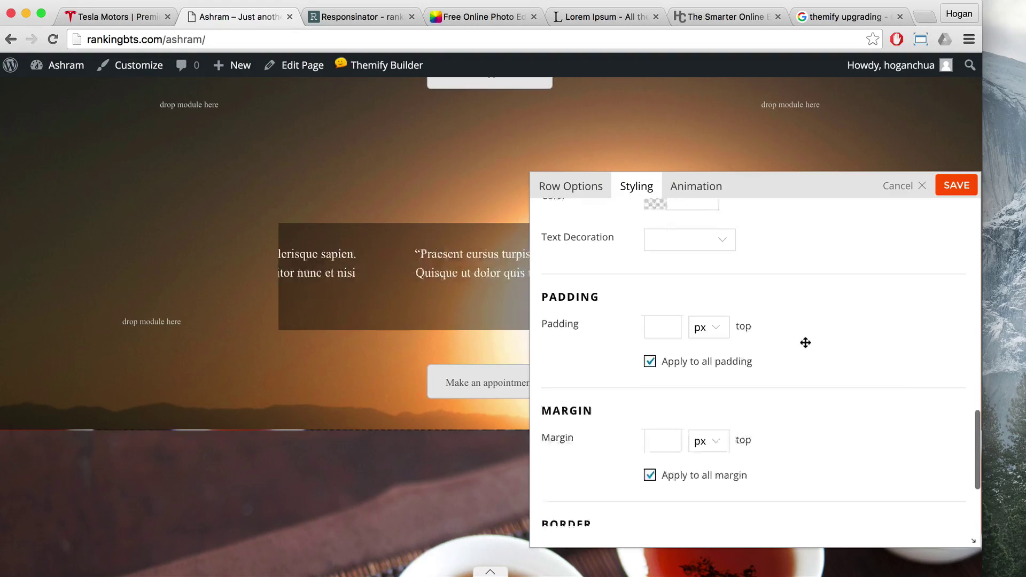
{"action": "left_click", "coordinate": [650, 344]}
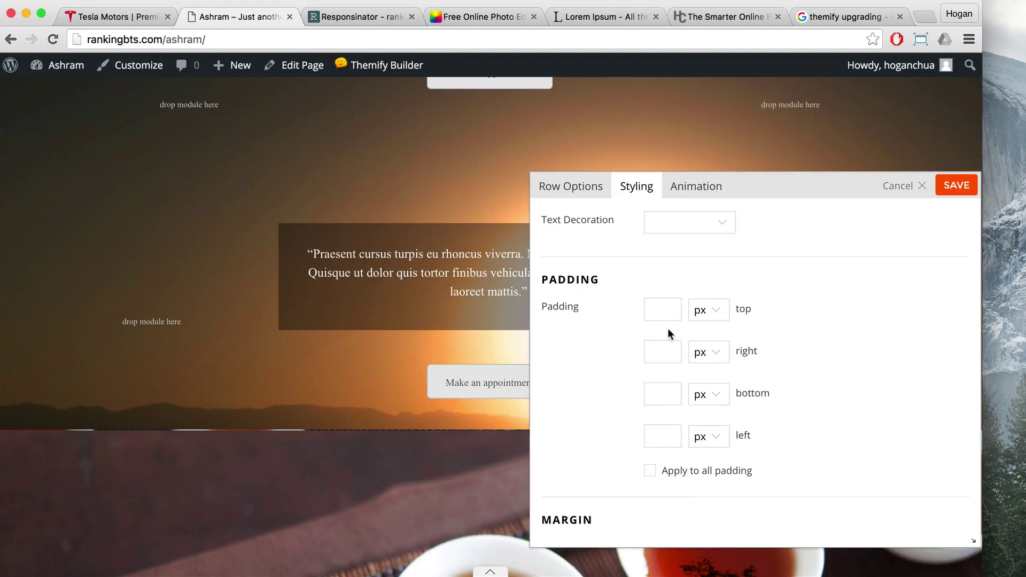
{"action": "type", "text": "5"}
{"action": "left_click", "coordinate": [708, 315]}
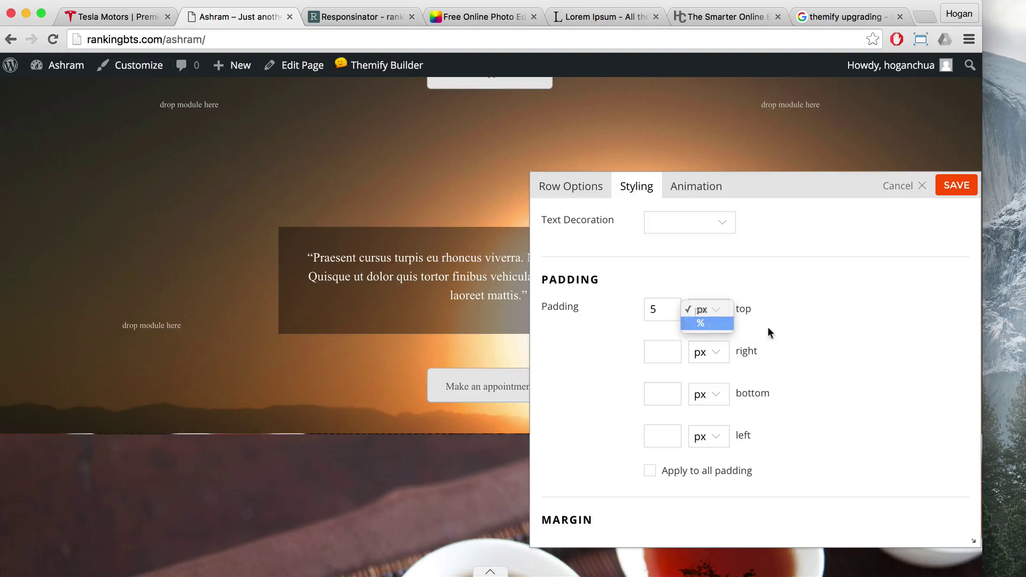
{"action": "key", "text": "Return"}
{"action": "left_click", "coordinate": [954, 185]}
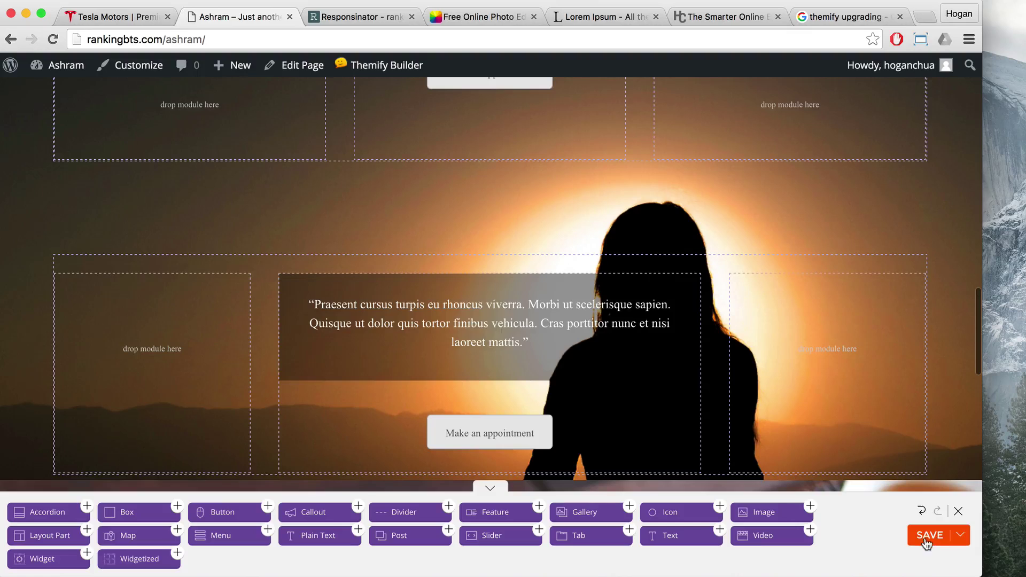
{"action": "left_click", "coordinate": [927, 542]}
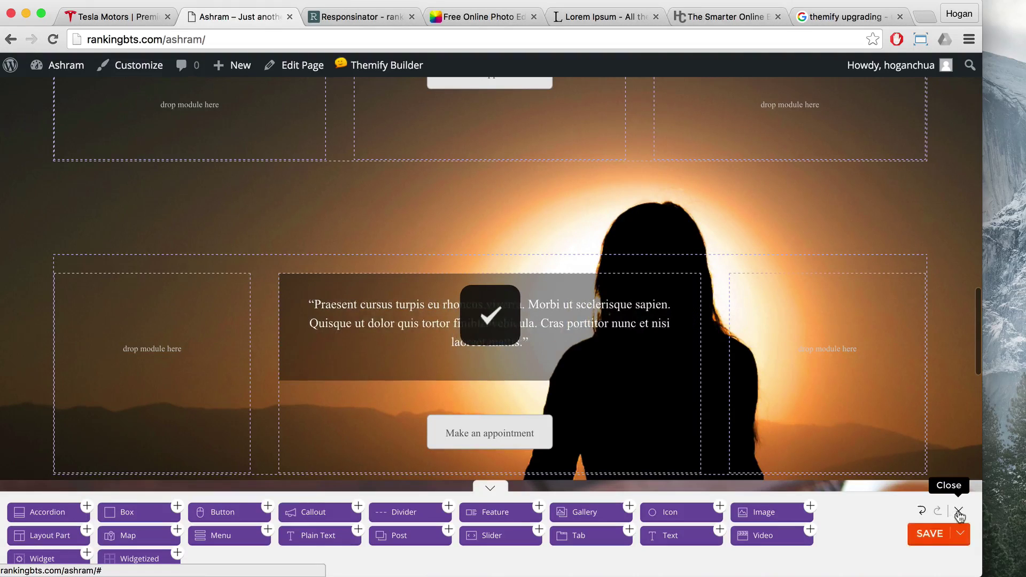
Close the builder and compare the spacing of the slider row with the original testimonial row above it
{"action": "left_click", "coordinate": [959, 514]}
{"action": "scroll", "coordinate": [770, 389], "scroll_direction": "down", "scroll_amount": 6}
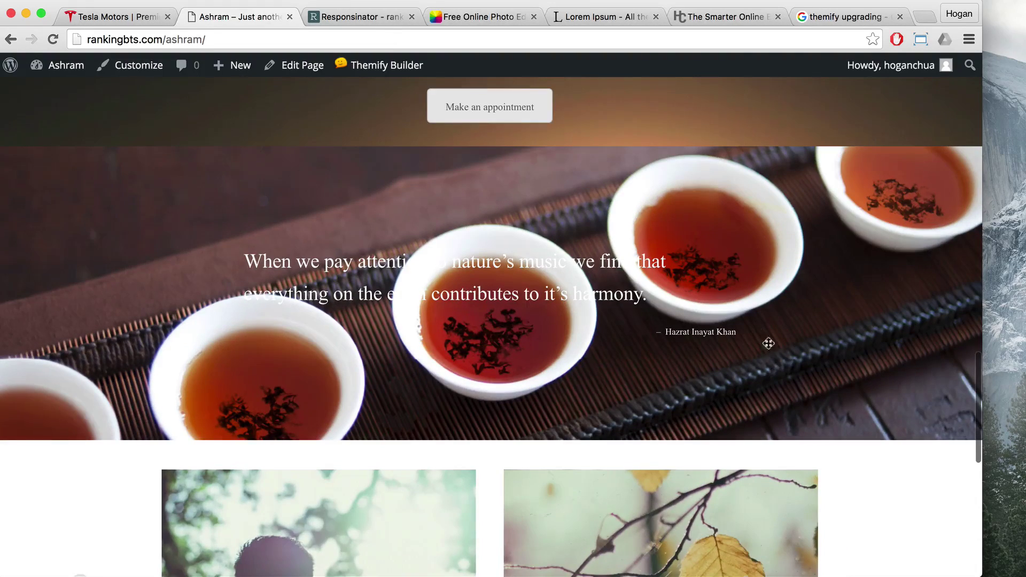
{"action": "scroll", "coordinate": [768, 343], "scroll_direction": "up", "scroll_amount": 6}
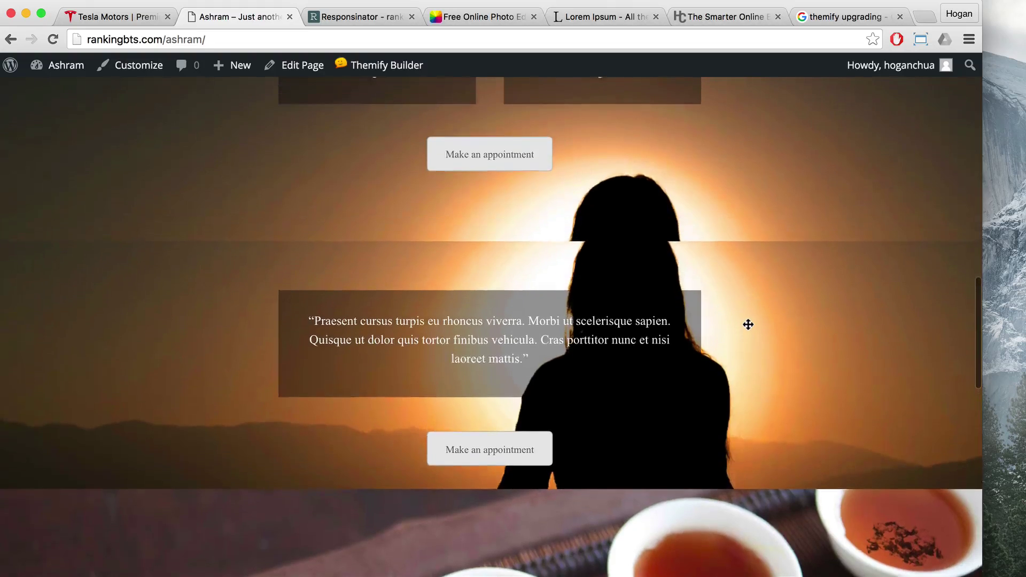
{"action": "scroll", "coordinate": [748, 325], "scroll_direction": "down", "scroll_amount": 2}
{"action": "scroll", "coordinate": [746, 323], "scroll_direction": "up", "scroll_amount": 1}
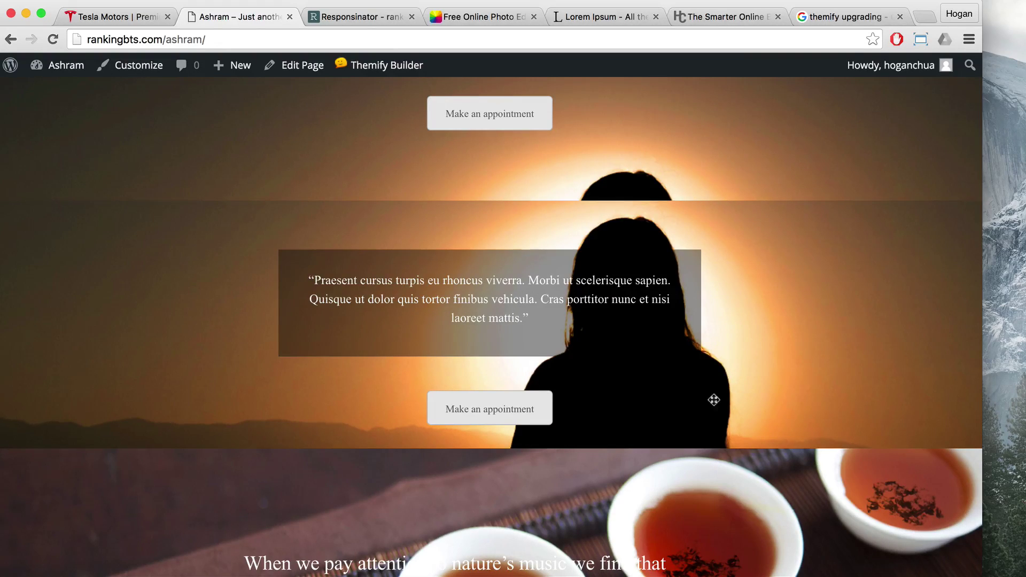
Turn the builder on, set the background style of the button below the slider to Outlined, and save the module and page
{"action": "mouse_move", "coordinate": [374, 65]}
{"action": "left_click", "coordinate": [368, 89]}
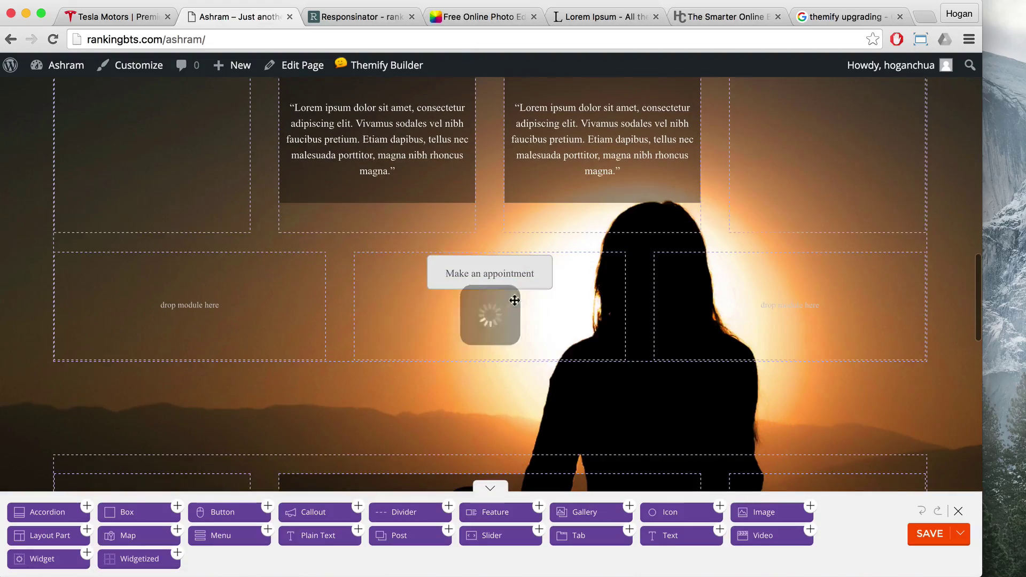
{"action": "left_click_drag", "start_coordinate": [537, 321], "coordinate": [478, 379]}
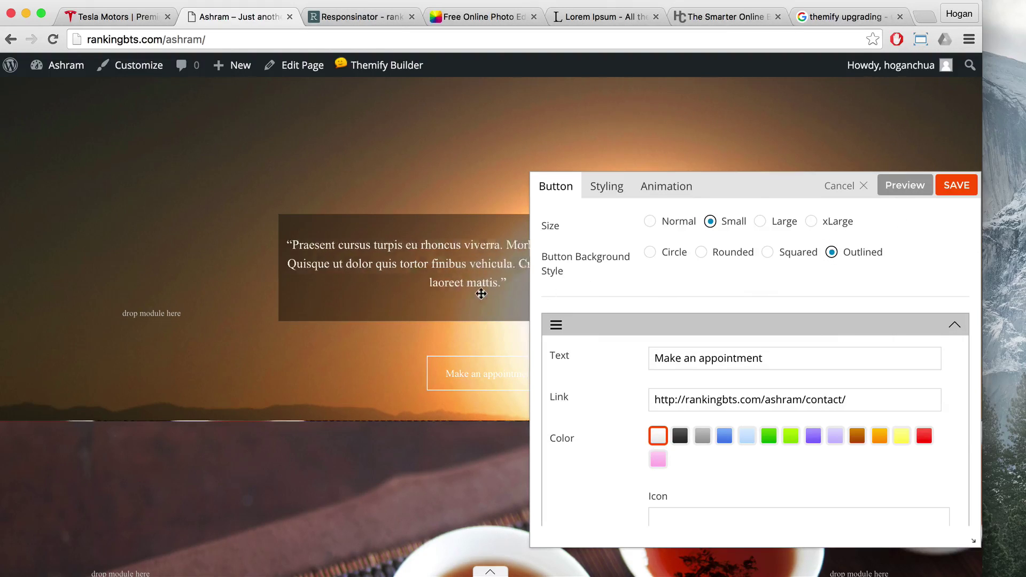
{"action": "scroll", "coordinate": [478, 295], "scroll_direction": "down", "scroll_amount": 4}
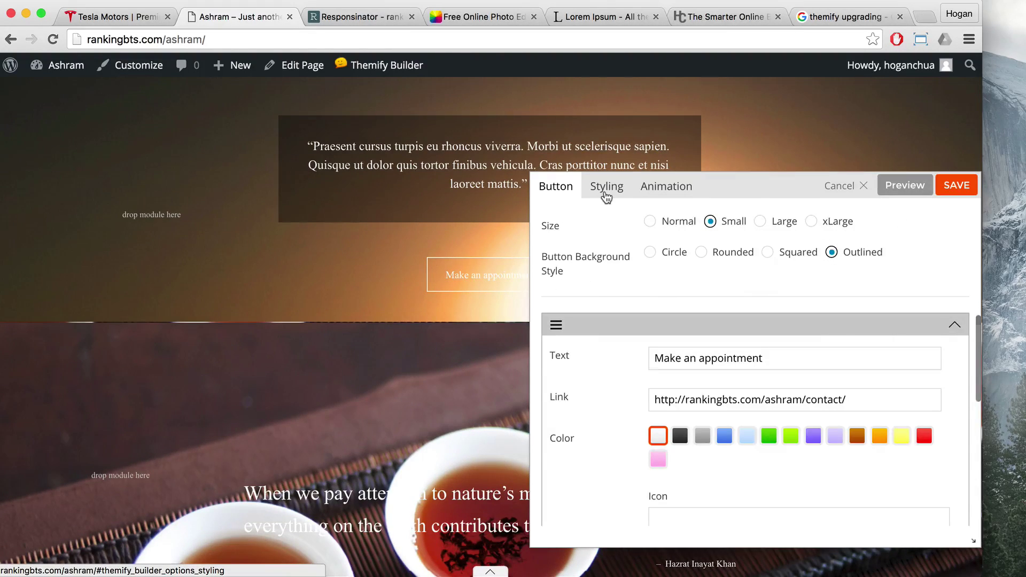
{"action": "left_click", "coordinate": [607, 197]}
{"action": "scroll", "coordinate": [677, 306], "scroll_direction": "down", "scroll_amount": 8}
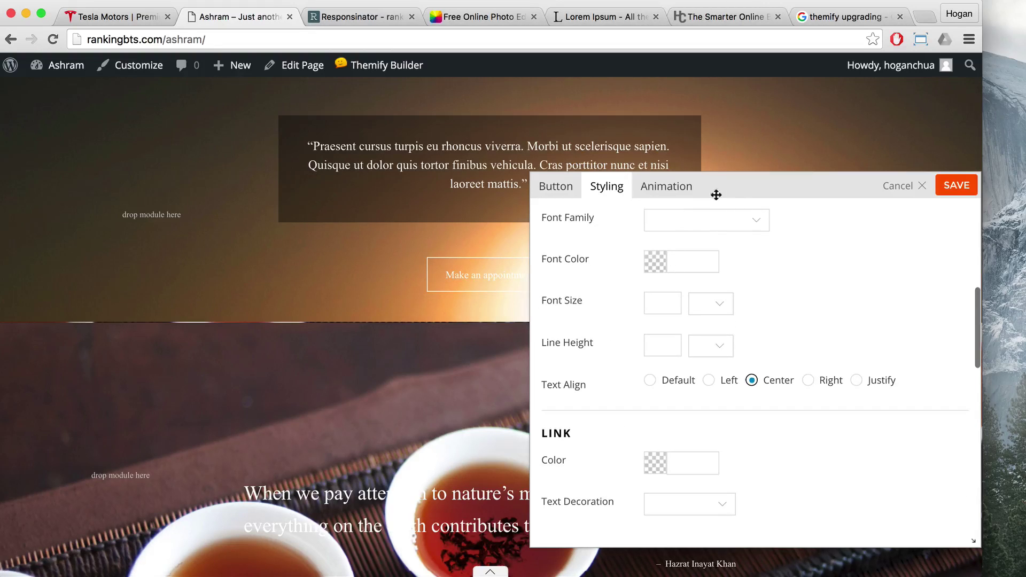
{"action": "left_click_drag", "start_coordinate": [716, 195], "coordinate": [585, 213]}
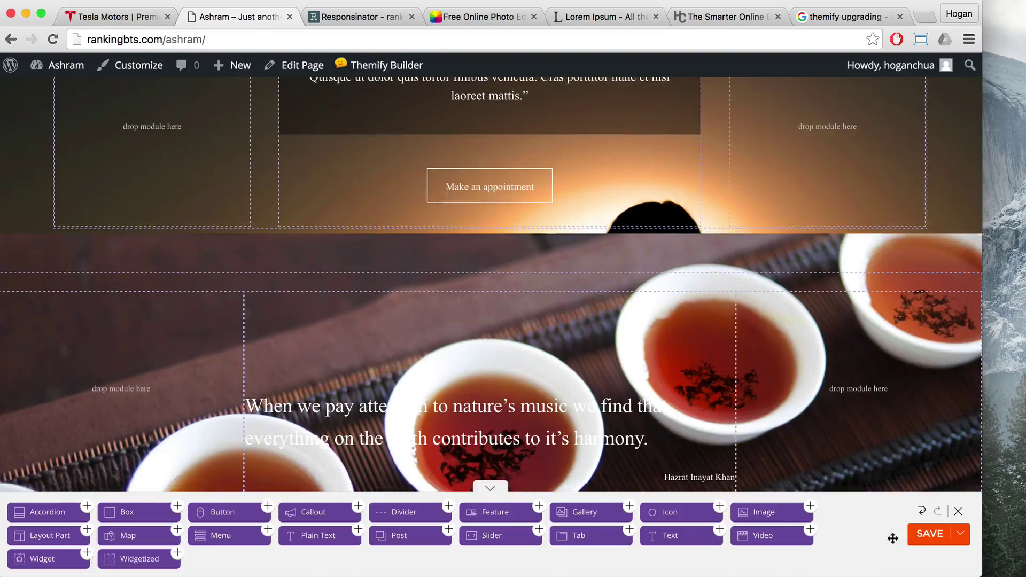
{"action": "left_click", "coordinate": [927, 535]}
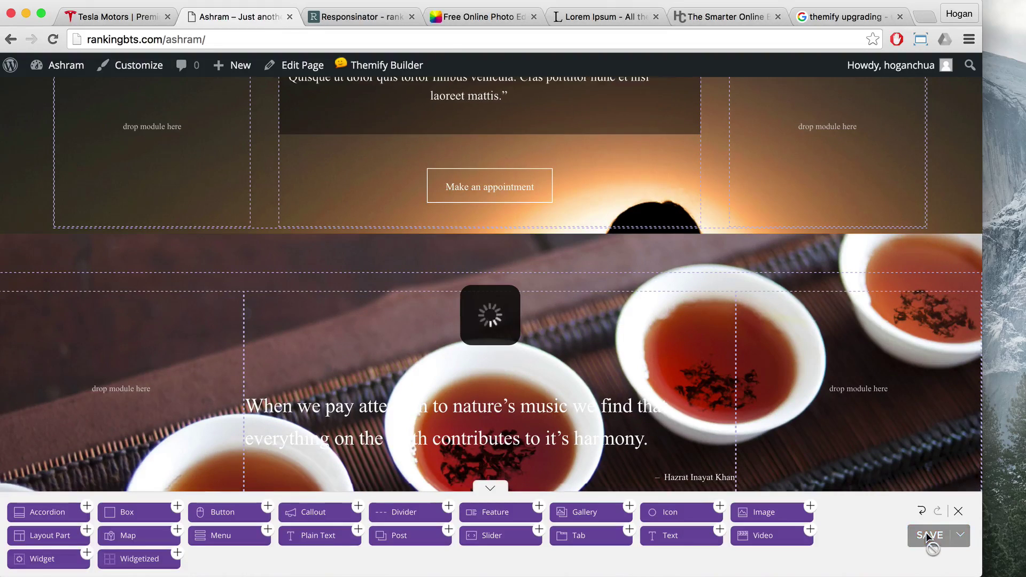
Close the builder, check the slider row with the browser window narrowed to phone width, and restore the window to 1366 × 768
{"action": "left_click", "coordinate": [958, 511]}
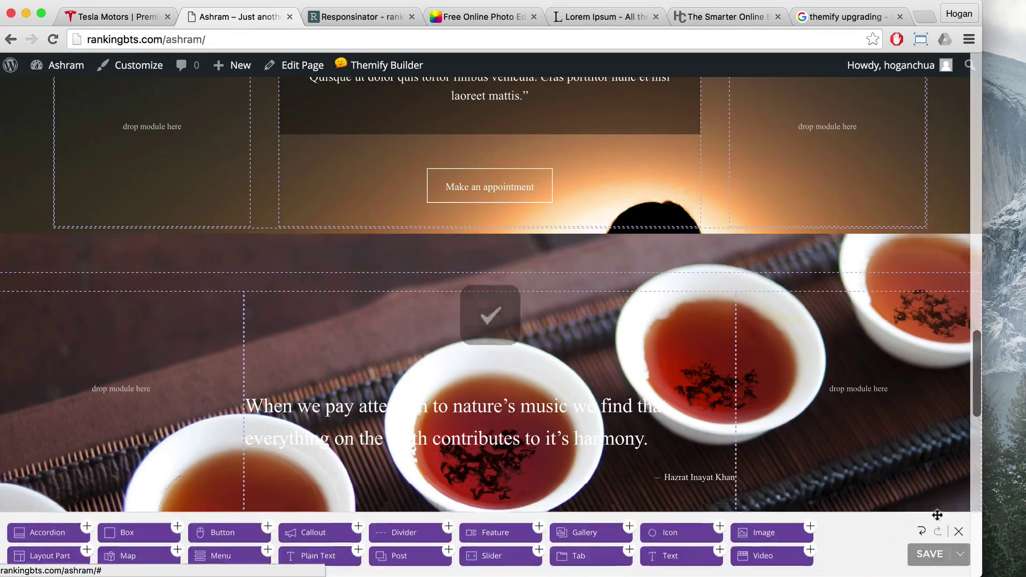
{"action": "scroll", "coordinate": [824, 410], "scroll_direction": "down", "scroll_amount": 7}
{"action": "scroll", "coordinate": [824, 410], "scroll_direction": "up", "scroll_amount": 8}
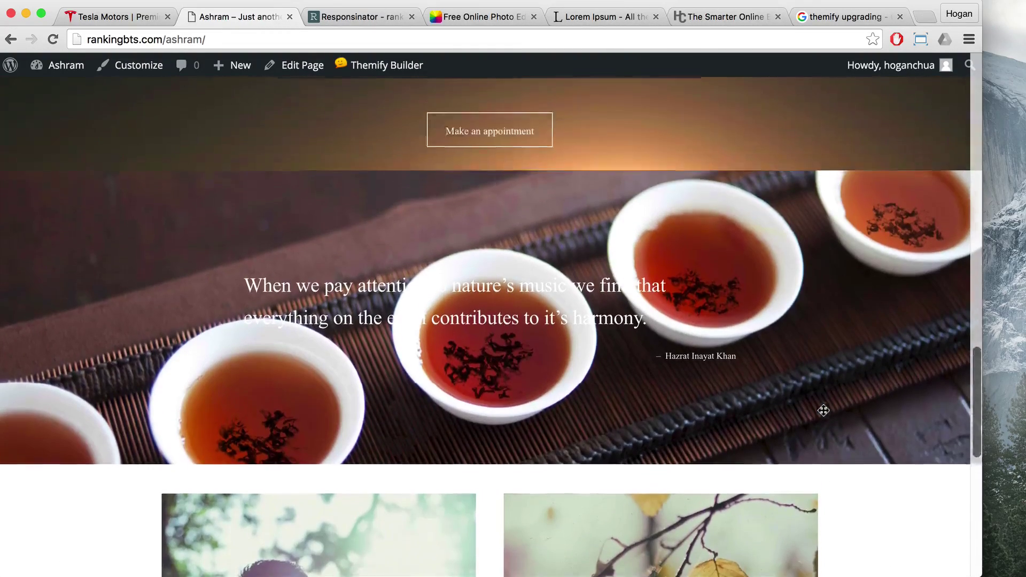
{"action": "scroll", "coordinate": [764, 374], "scroll_direction": "up", "scroll_amount": 1}
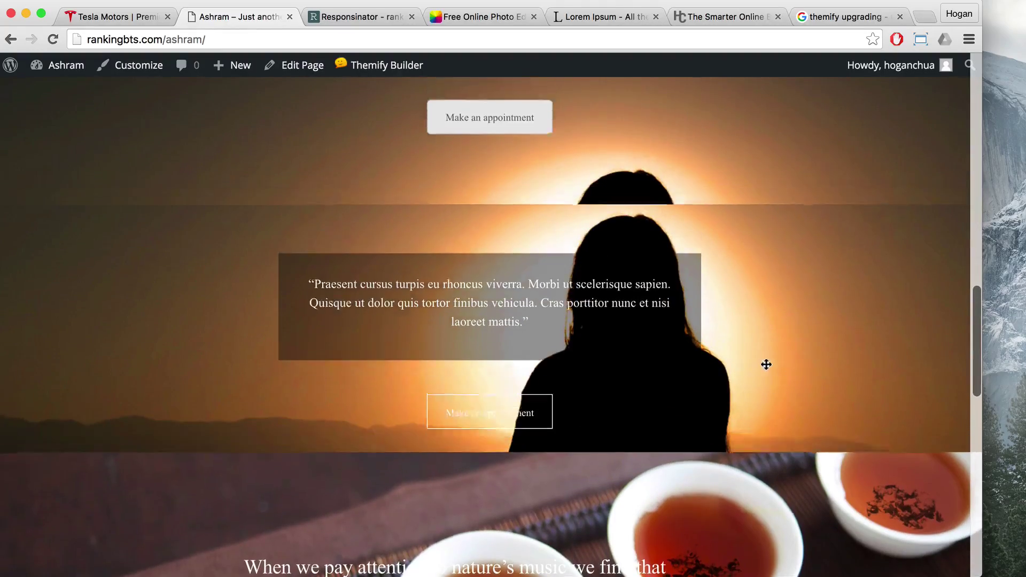
{"action": "left_click_drag", "start_coordinate": [983, 348], "coordinate": [178, 313]}
{"action": "scroll", "coordinate": [225, 453], "scroll_direction": "down", "scroll_amount": 1}
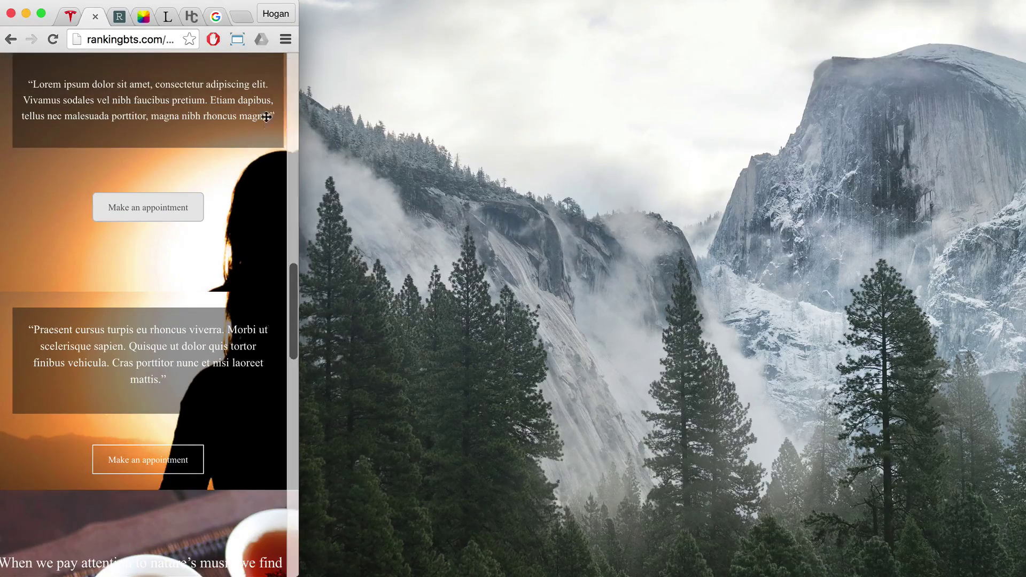
{"action": "left_click", "coordinate": [234, 41]}
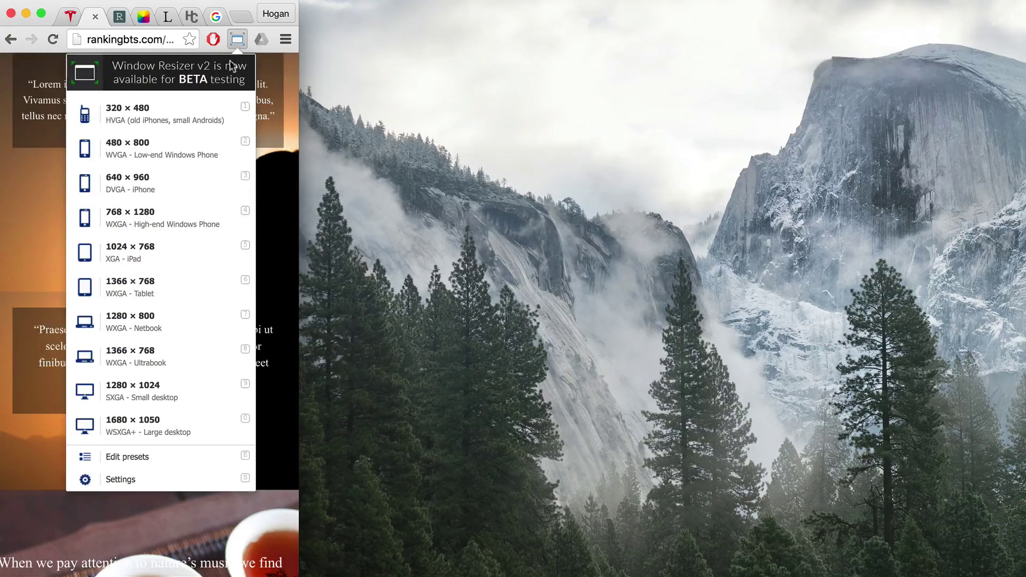
{"action": "left_click", "coordinate": [165, 363]}
{"action": "scroll", "coordinate": [618, 367], "scroll_direction": "up", "scroll_amount": 3}
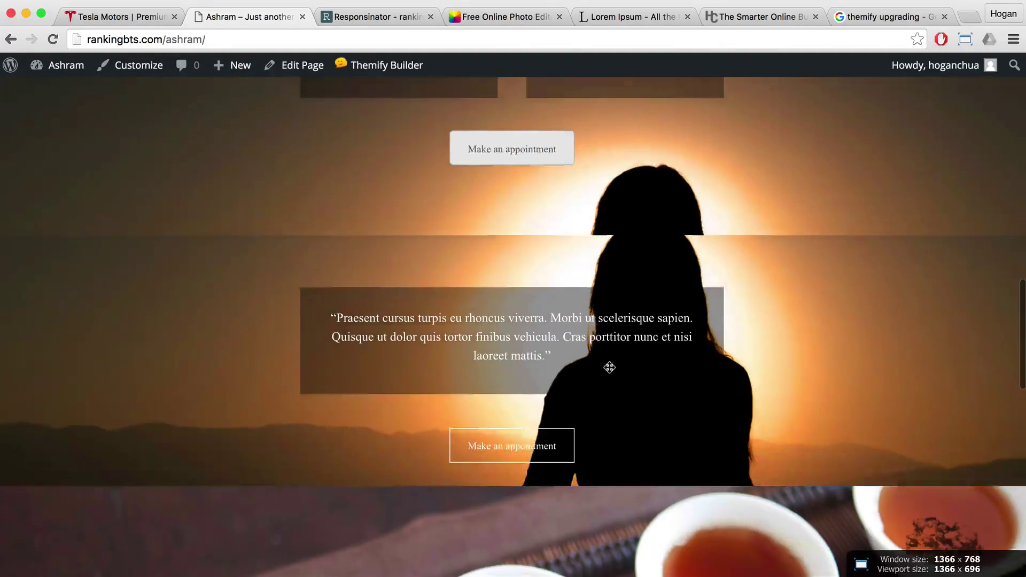
Turn the builder on, set the slider row's background mode to Fullcover, and save the row and page
{"action": "mouse_move", "coordinate": [355, 64]}
{"action": "left_click", "coordinate": [355, 92]}
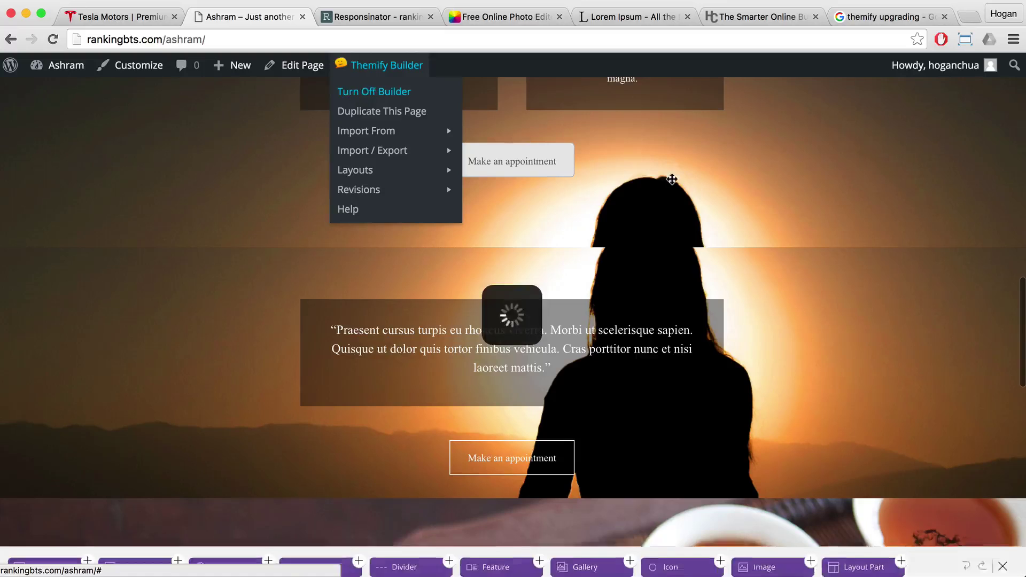
{"action": "scroll", "coordinate": [772, 291], "scroll_direction": "down", "scroll_amount": 5}
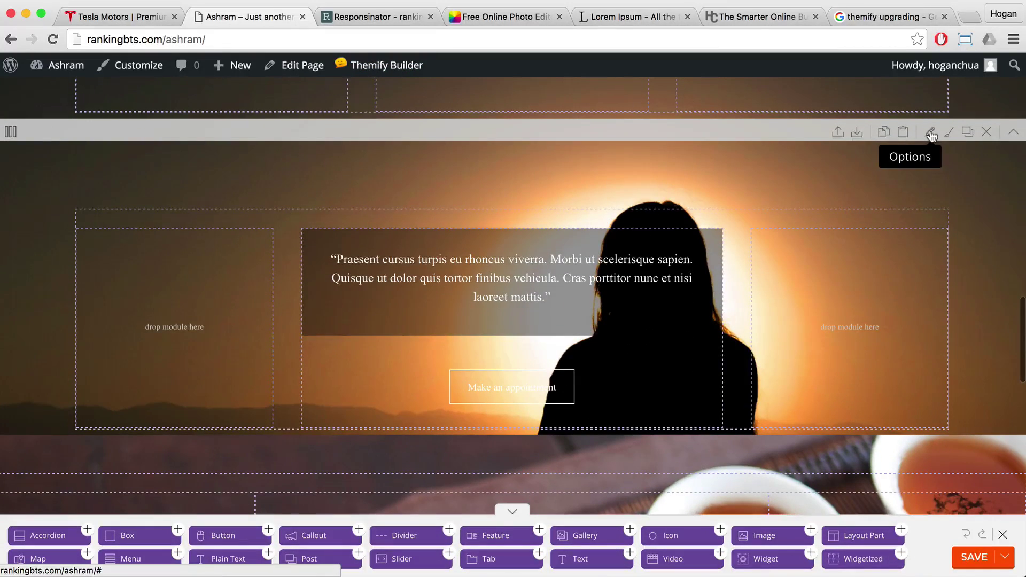
{"action": "left_click", "coordinate": [930, 134]}
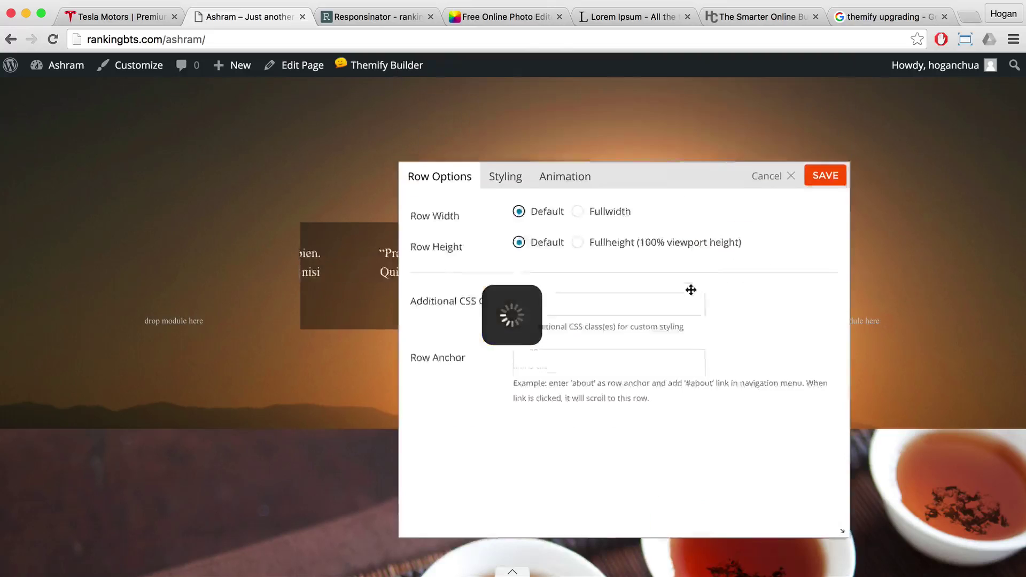
{"action": "left_click", "coordinate": [496, 205]}
{"action": "scroll", "coordinate": [694, 400], "scroll_direction": "down", "scroll_amount": 5}
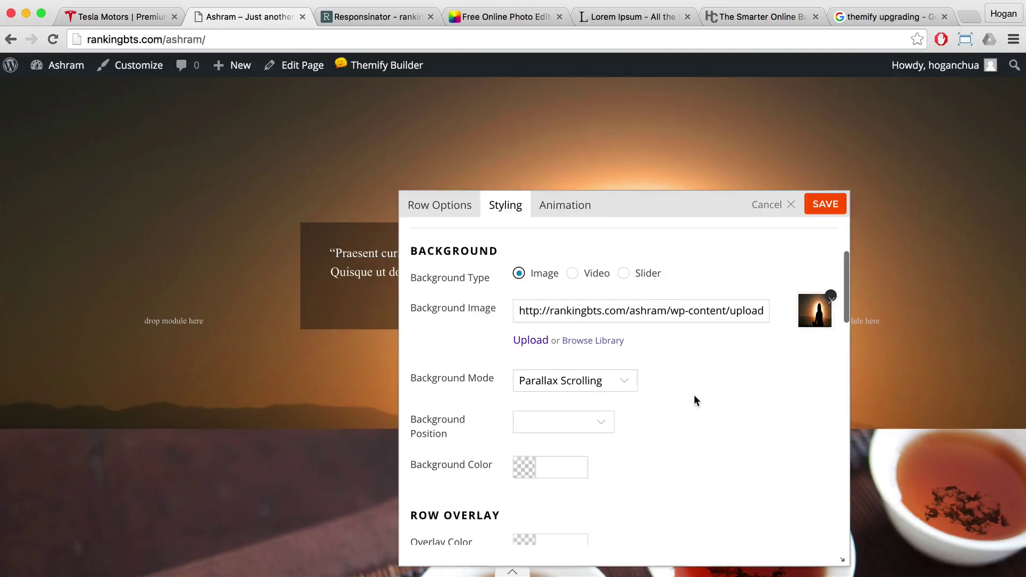
{"action": "left_click", "coordinate": [590, 384]}
{"action": "left_click", "coordinate": [550, 355]}
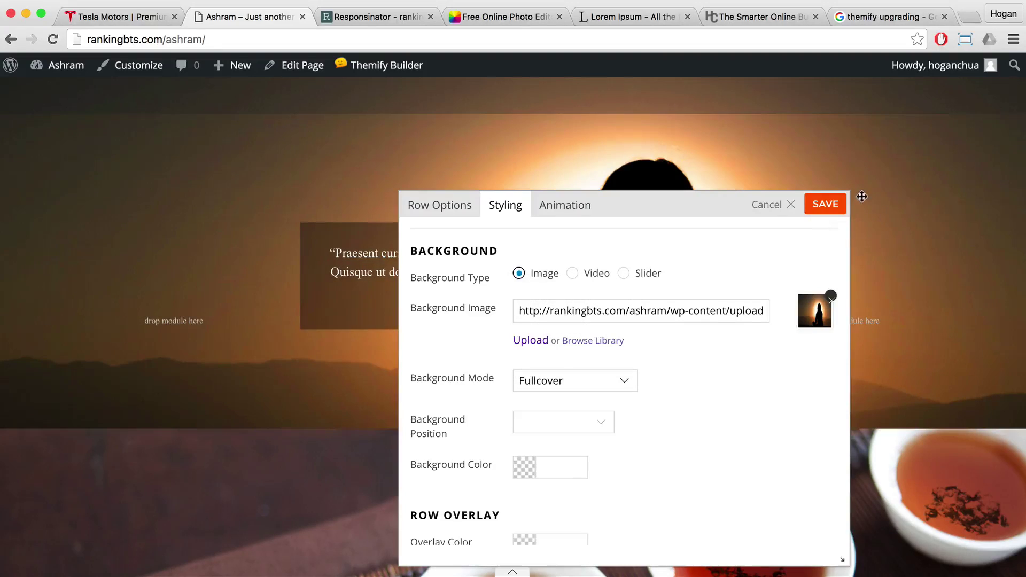
{"action": "left_click", "coordinate": [823, 206]}
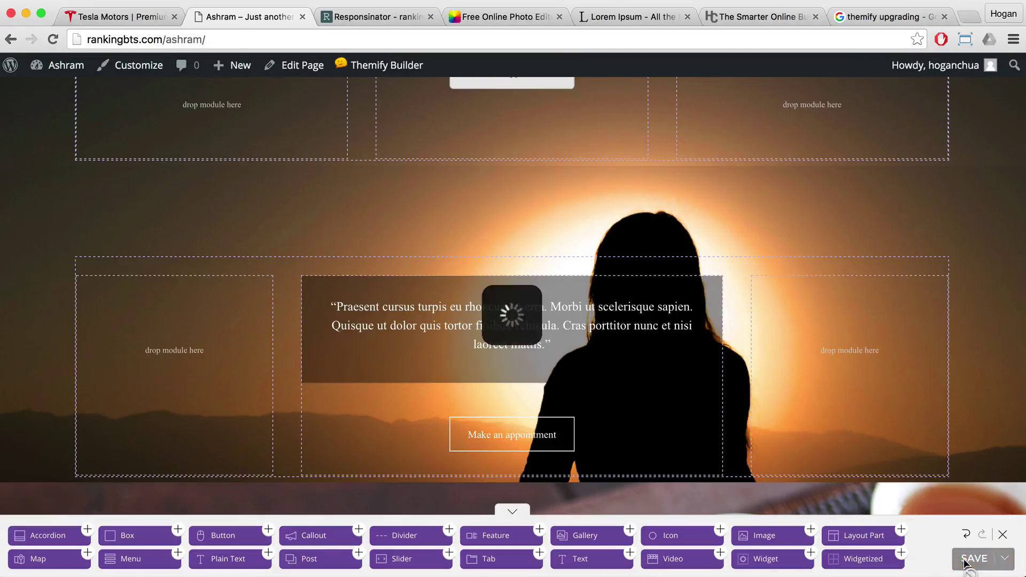
Close the builder, examine the row's background in a window narrowed to about 425 px, and restore the 1366 × 768 size
{"action": "left_click", "coordinate": [1002, 536]}
{"action": "scroll", "coordinate": [1016, 321], "scroll_direction": "down", "scroll_amount": 6}
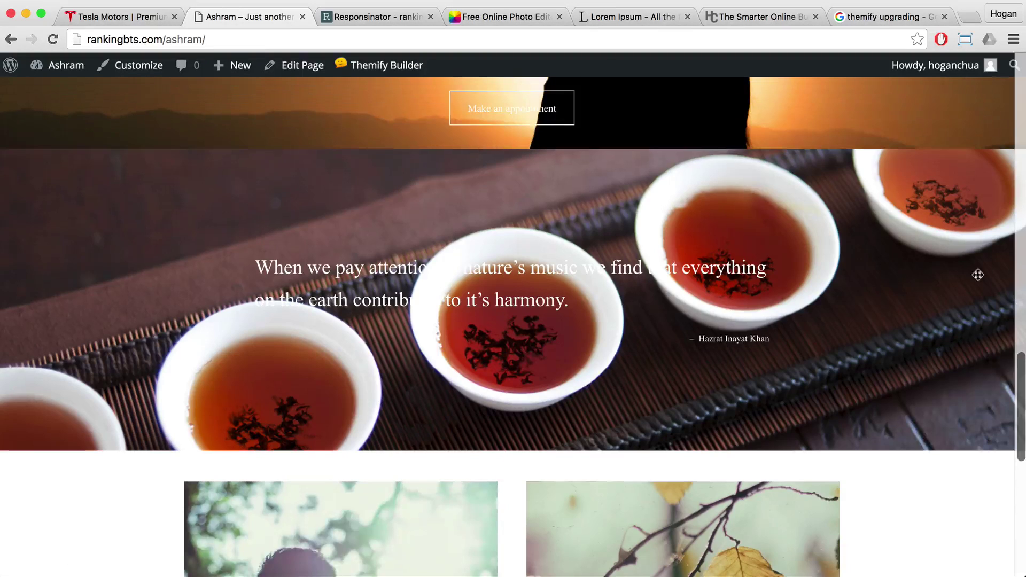
{"action": "scroll", "coordinate": [978, 274], "scroll_direction": "up", "scroll_amount": 6}
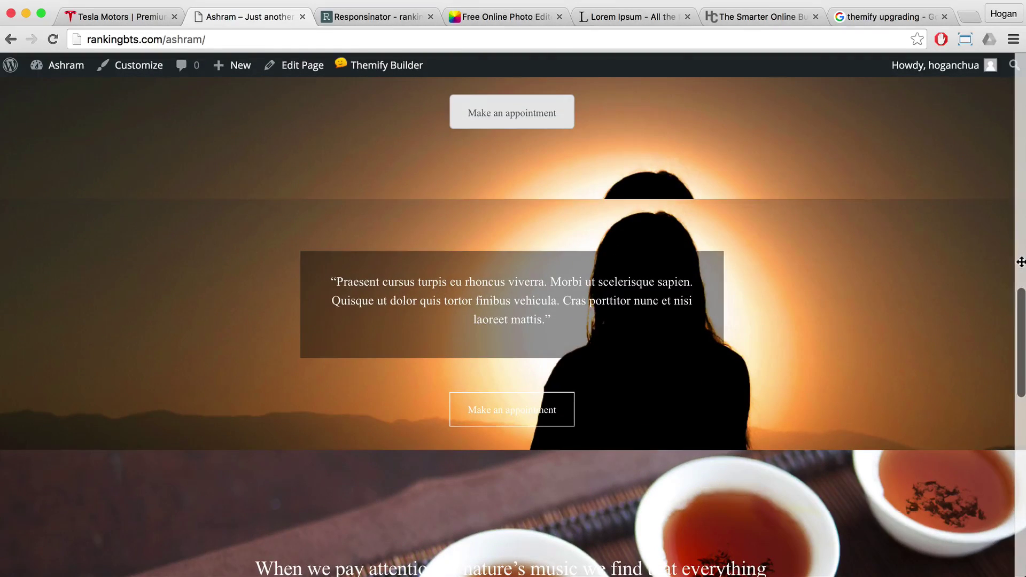
{"action": "left_click_drag", "start_coordinate": [981, 260], "coordinate": [391, 278]}
{"action": "scroll", "coordinate": [334, 280], "scroll_direction": "down", "scroll_amount": 4}
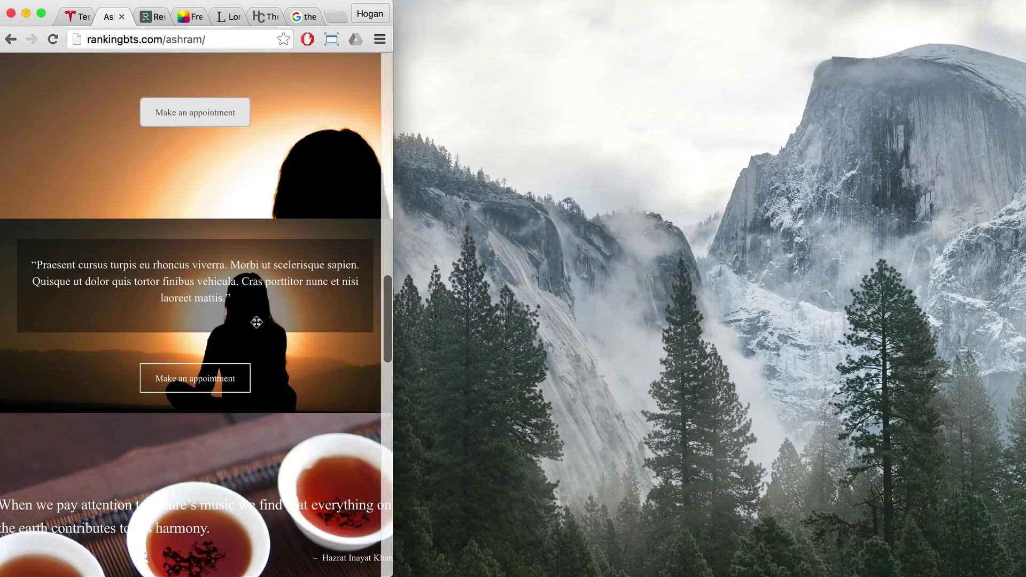
{"action": "left_click_drag", "start_coordinate": [393, 241], "coordinate": [273, 241]}
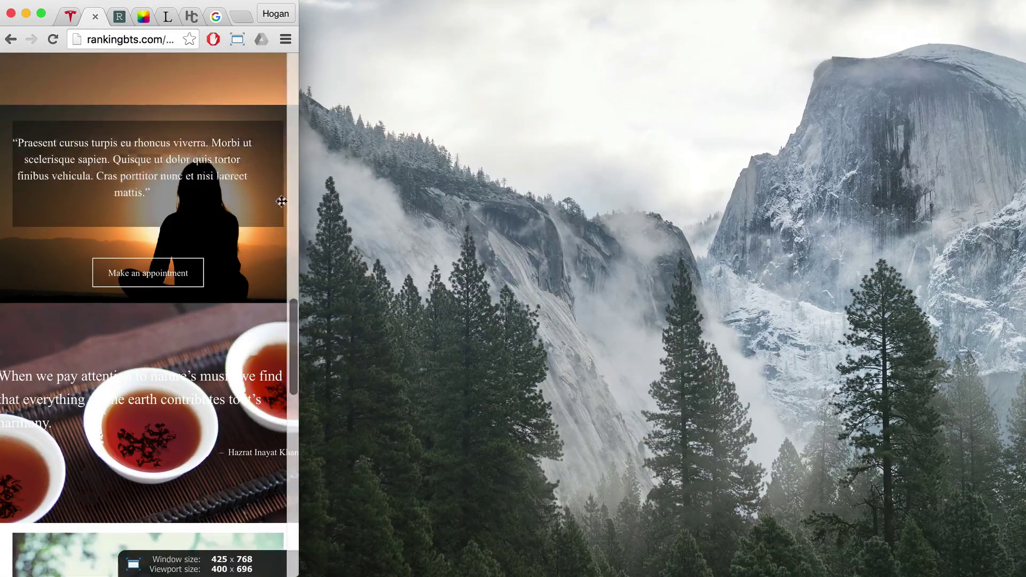
{"action": "left_click", "coordinate": [237, 40]}
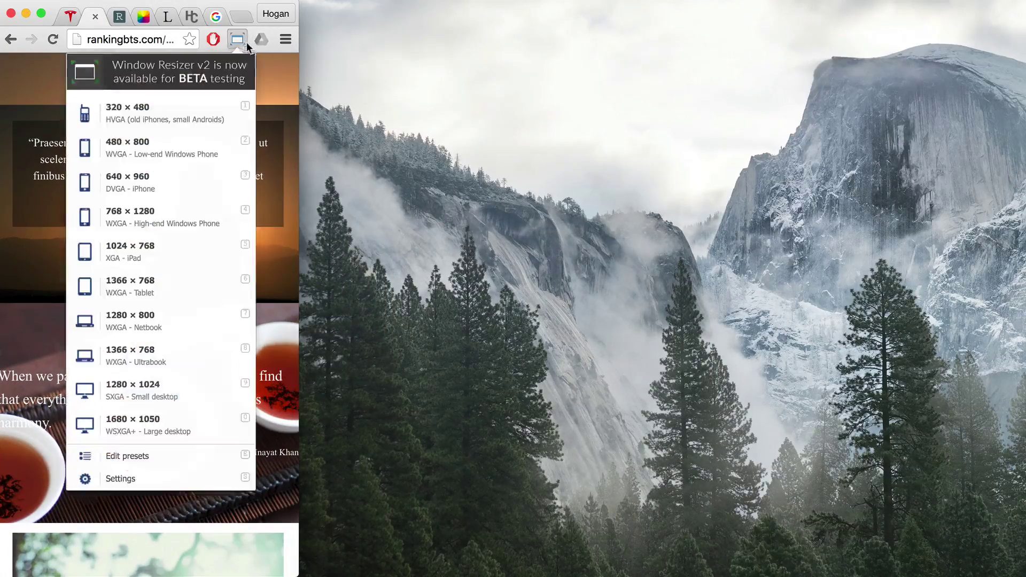
{"action": "left_click", "coordinate": [165, 356]}
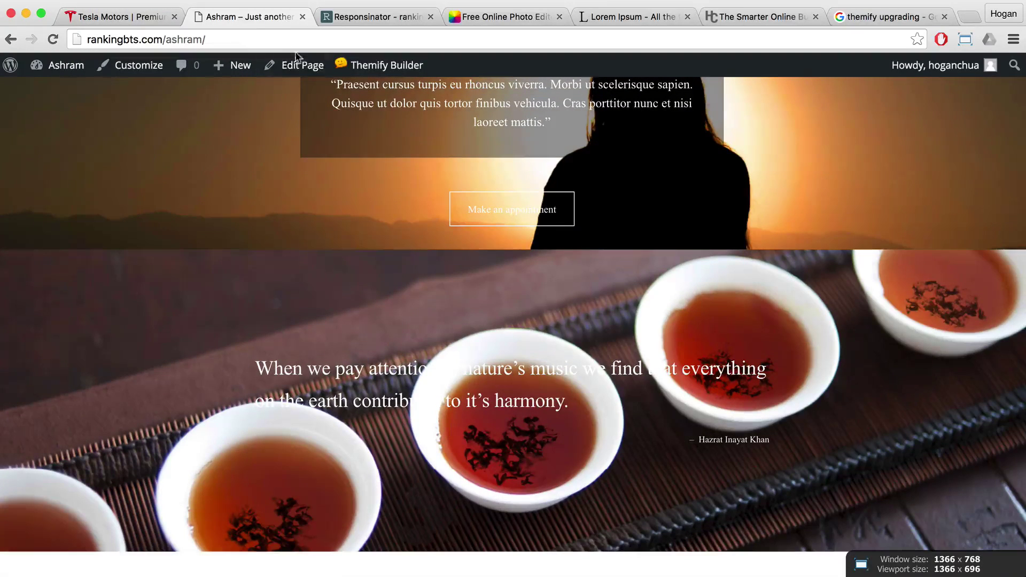
Reload the Responsinator preview and compare the original testimonial row with the slider row in the iPhone 5 portrait view
{"action": "left_click", "coordinate": [361, 16]}
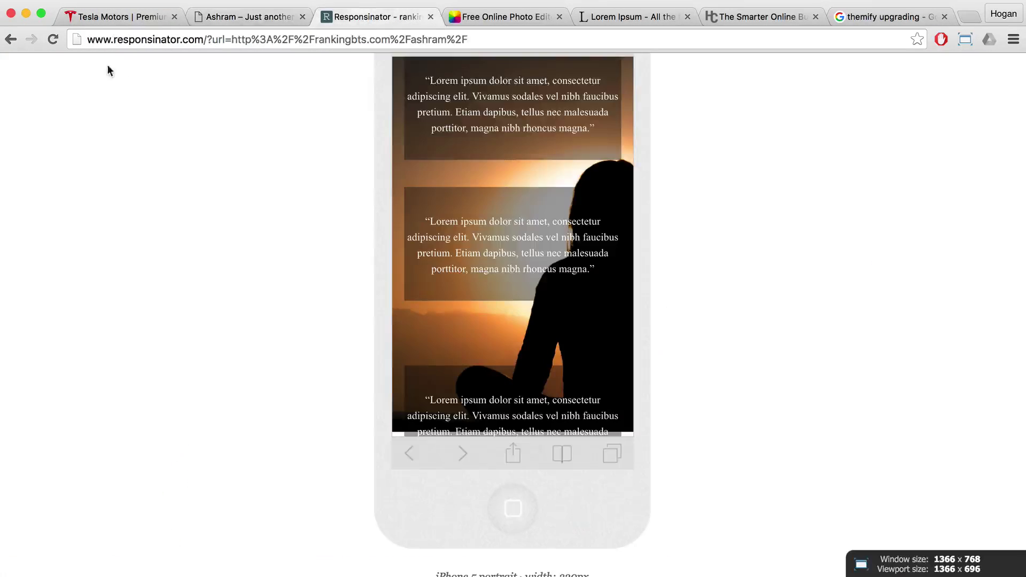
{"action": "scroll", "coordinate": [128, 104], "scroll_direction": "up", "scroll_amount": 3}
{"action": "key", "text": "super+r"}
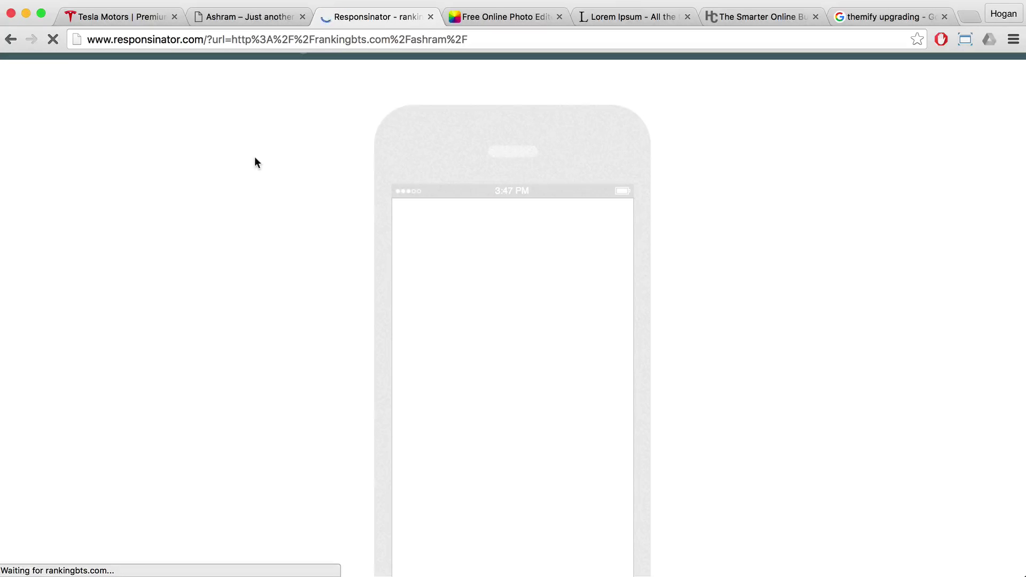
{"action": "scroll", "coordinate": [536, 216], "scroll_direction": "down", "scroll_amount": 10}
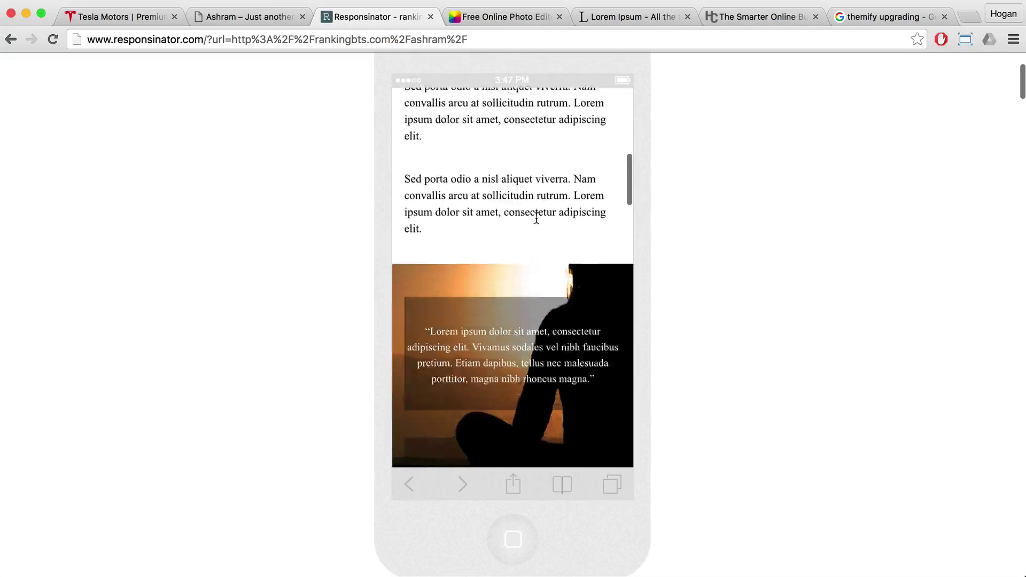
{"action": "scroll", "coordinate": [537, 217], "scroll_direction": "down", "scroll_amount": 10}
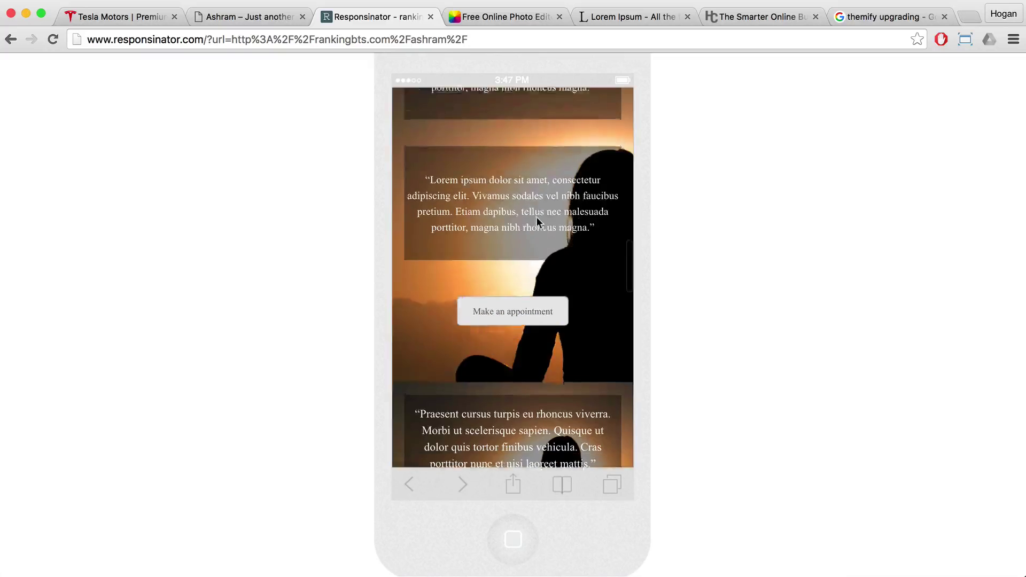
{"action": "scroll", "coordinate": [537, 216], "scroll_direction": "down", "scroll_amount": 2}
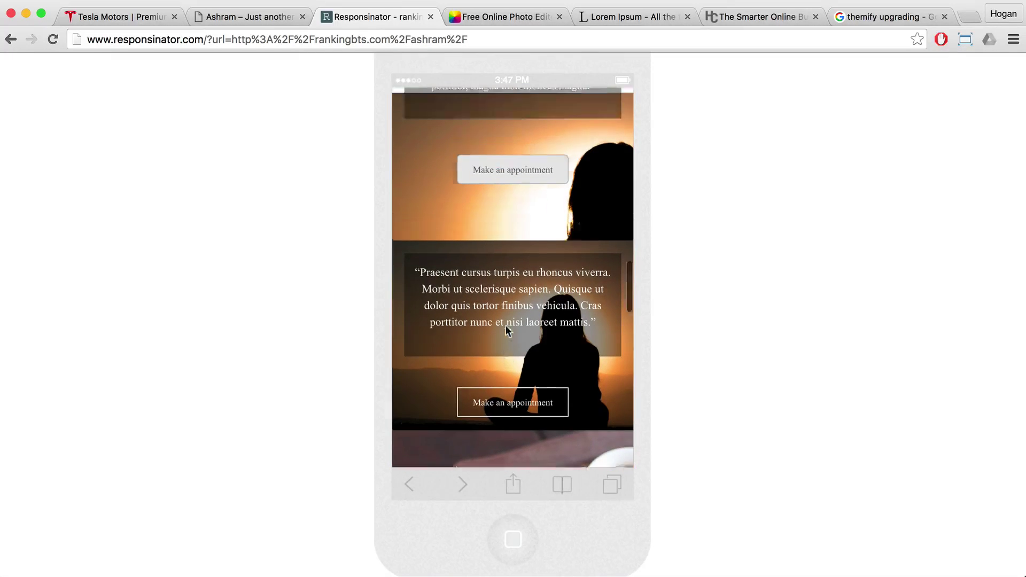
{"action": "scroll", "coordinate": [506, 323], "scroll_direction": "up", "scroll_amount": 5}
{"action": "scroll", "coordinate": [548, 329], "scroll_direction": "down", "scroll_amount": 5}
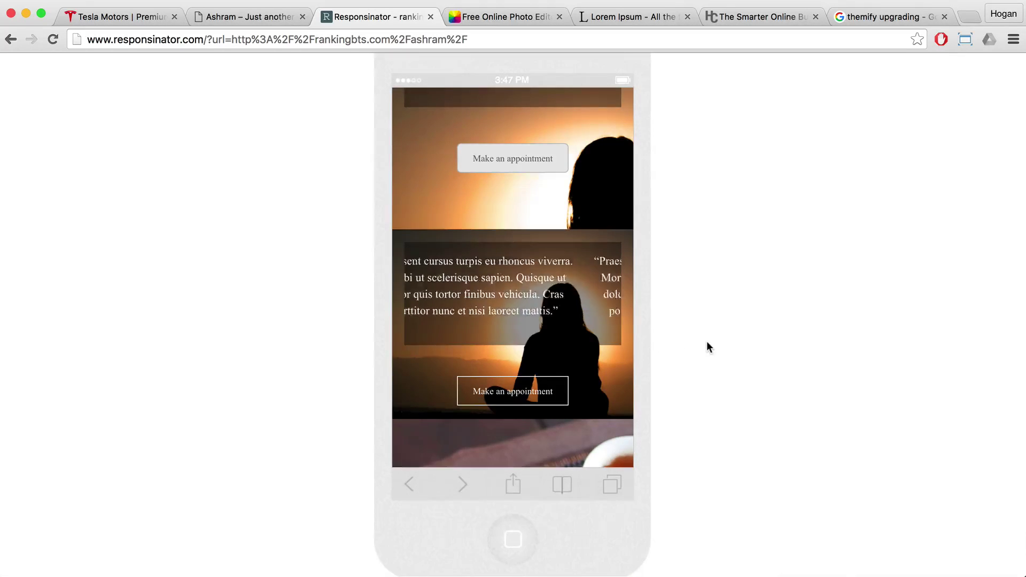
Examine the slider row in the iPad portrait preview further down, and return to the Ashram page's slider row
{"action": "scroll", "coordinate": [706, 344], "scroll_direction": "down", "scroll_amount": 10}
{"action": "scroll", "coordinate": [696, 348], "scroll_direction": "down", "scroll_amount": 3}
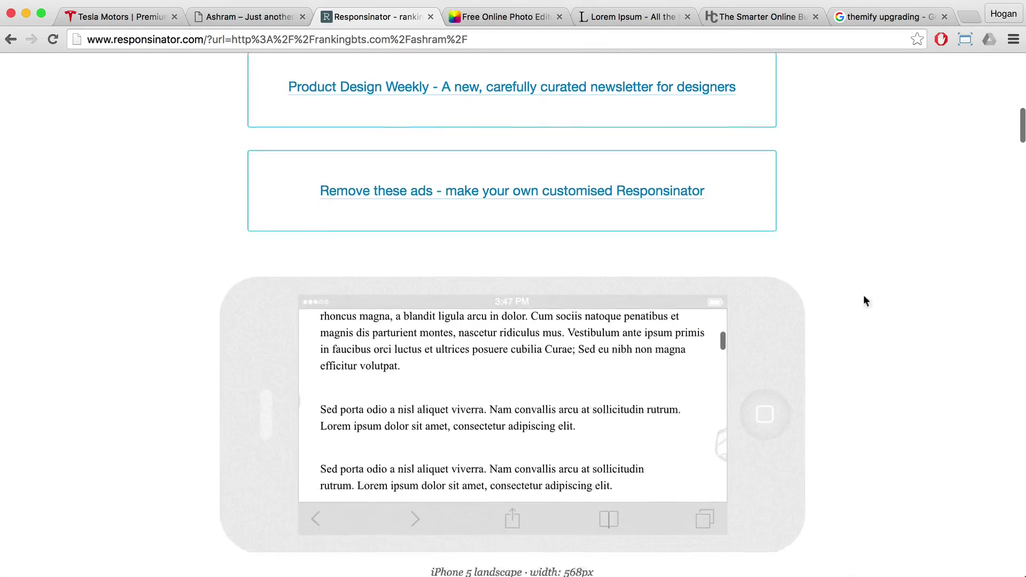
{"action": "scroll", "coordinate": [863, 294], "scroll_direction": "down", "scroll_amount": 10}
{"action": "scroll", "coordinate": [827, 306], "scroll_direction": "down", "scroll_amount": 15}
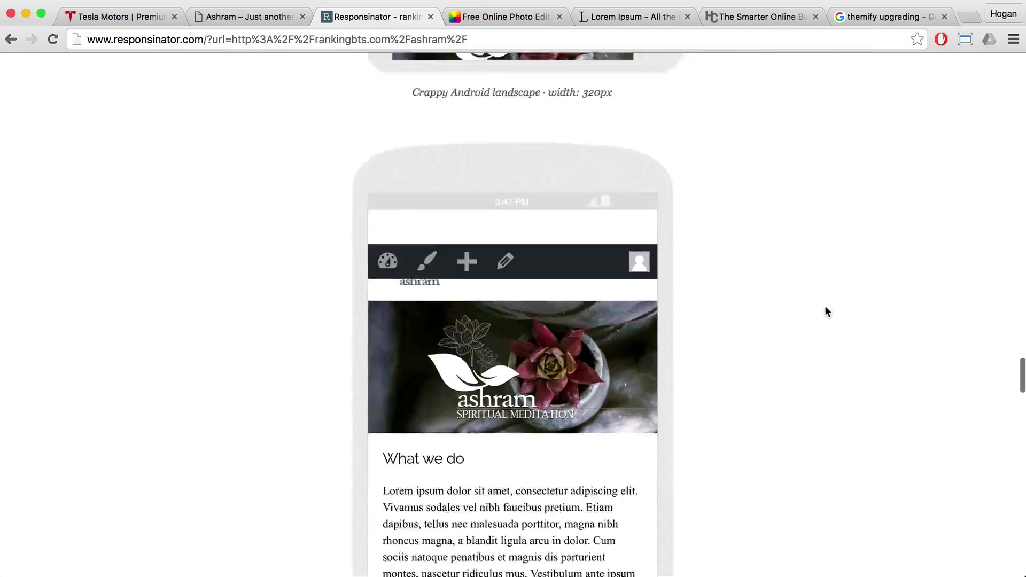
{"action": "scroll", "coordinate": [714, 294], "scroll_direction": "down", "scroll_amount": 10}
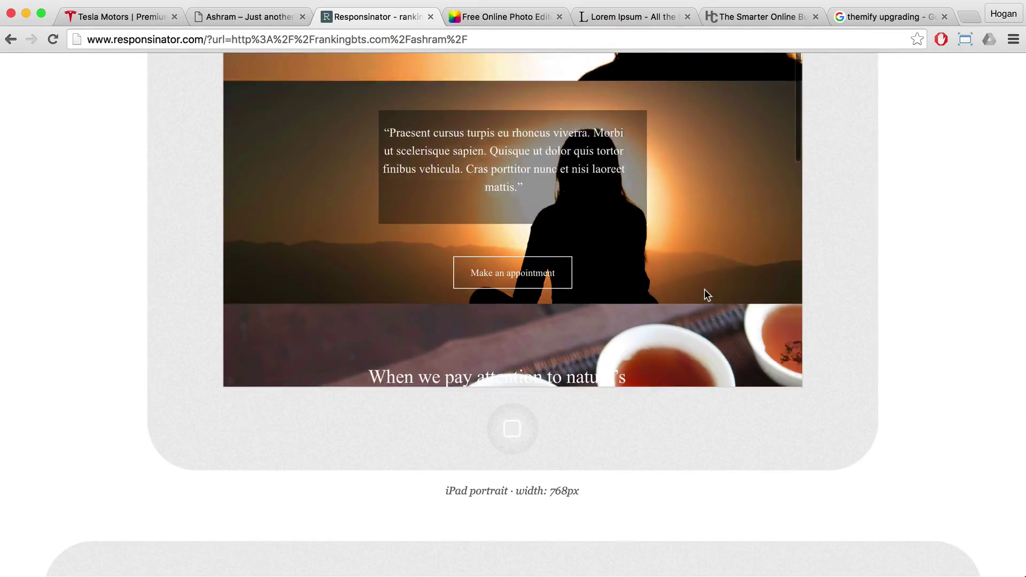
{"action": "scroll", "coordinate": [704, 289], "scroll_direction": "up", "scroll_amount": 1}
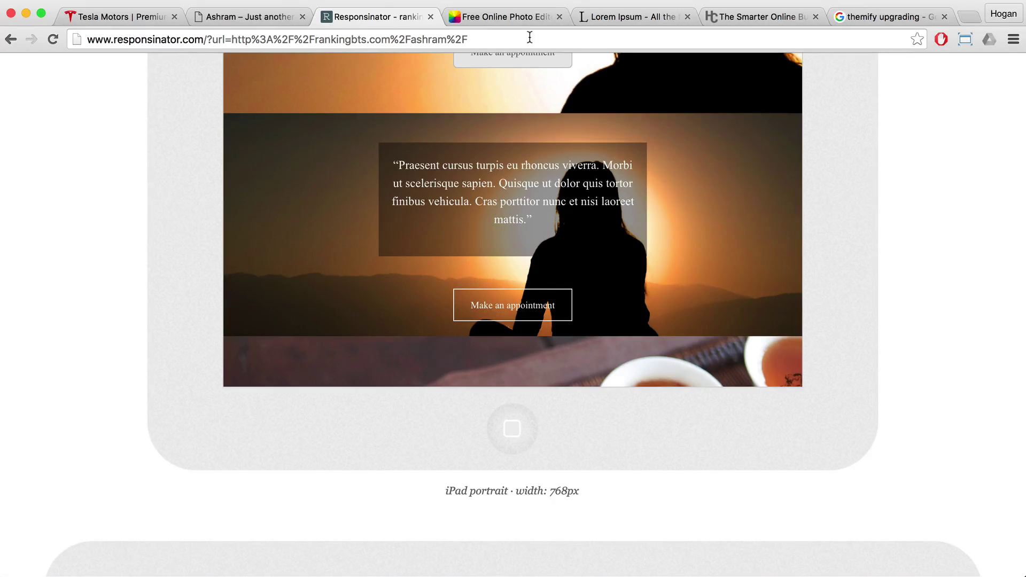
{"action": "left_click", "coordinate": [245, 18]}
{"action": "scroll", "coordinate": [589, 172], "scroll_direction": "up", "scroll_amount": 5}
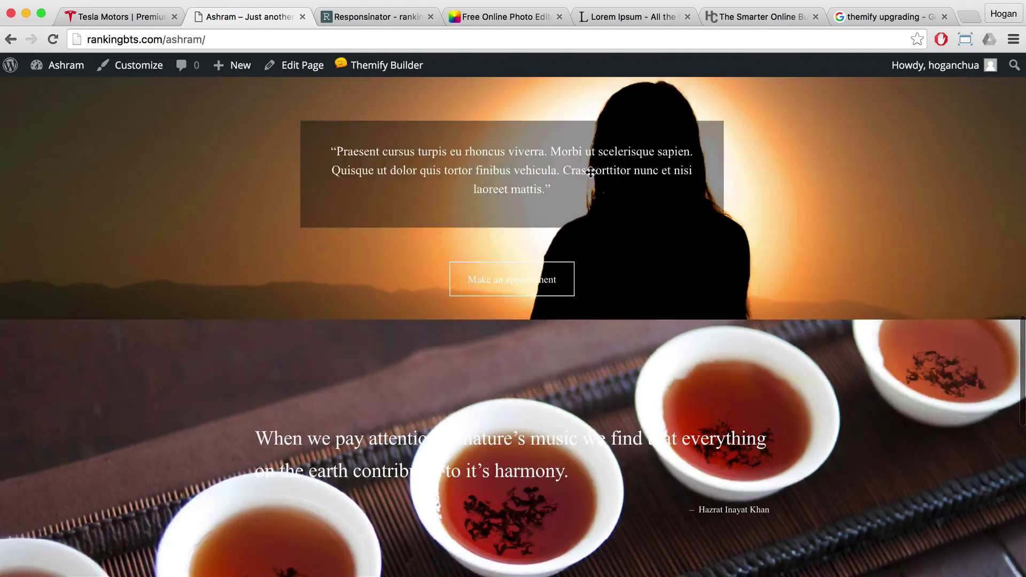
Turn the builder on for the Ashram page and duplicate the sunset slider row
{"action": "scroll", "coordinate": [590, 172], "scroll_direction": "down", "scroll_amount": 4}
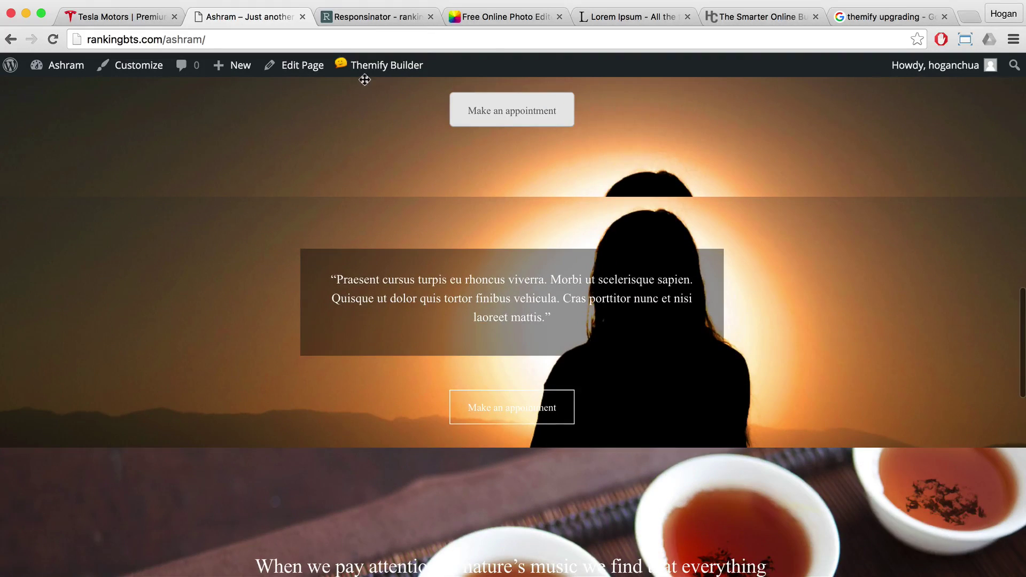
{"action": "mouse_move", "coordinate": [373, 79]}
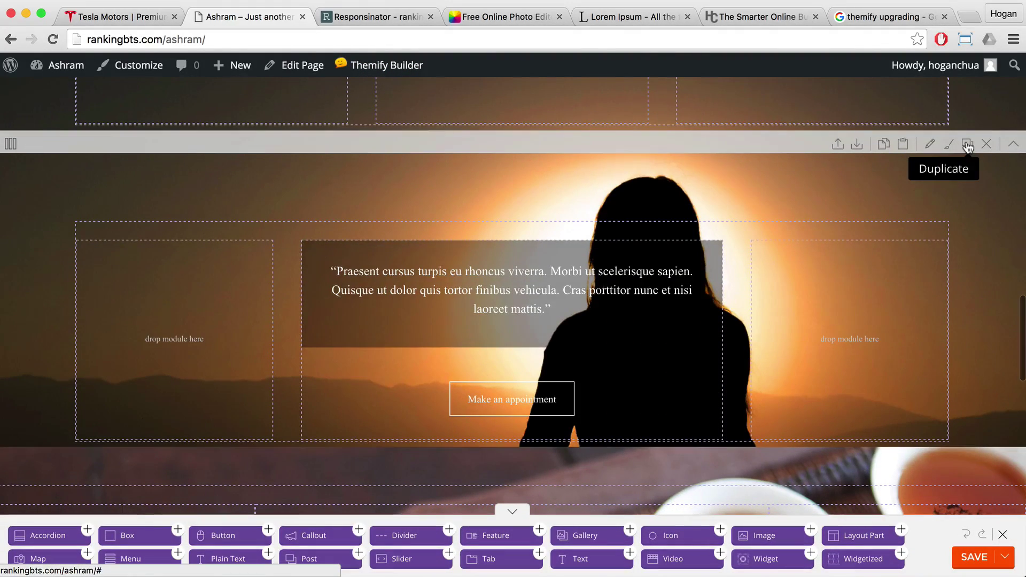
{"action": "left_click", "coordinate": [968, 145]}
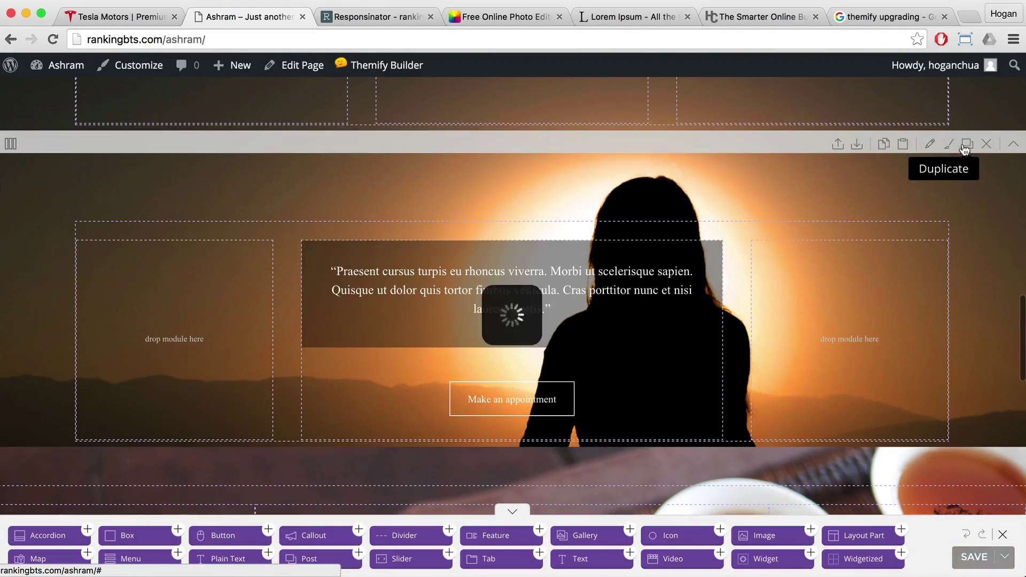
{"action": "scroll", "coordinate": [719, 212], "scroll_direction": "down", "scroll_amount": 5}
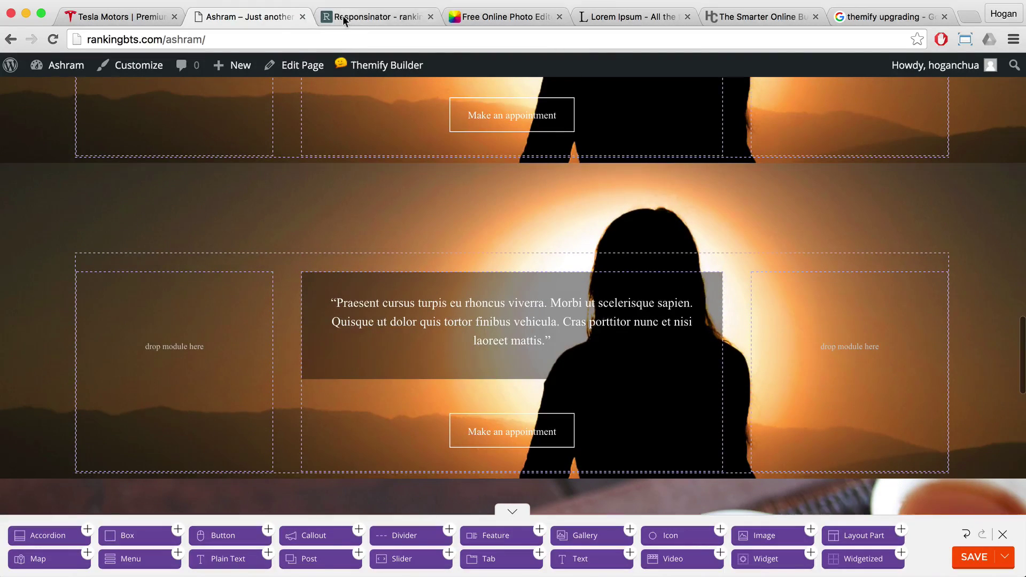
{"action": "left_click", "coordinate": [369, 17]}
{"action": "scroll", "coordinate": [617, 261], "scroll_direction": "up", "scroll_amount": 1}
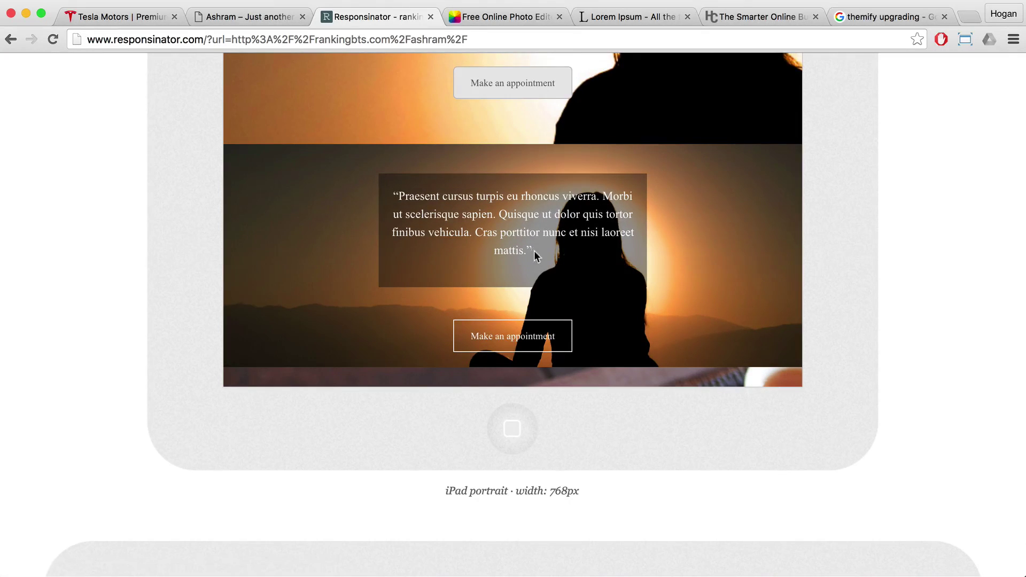
{"action": "left_click", "coordinate": [248, 17]}
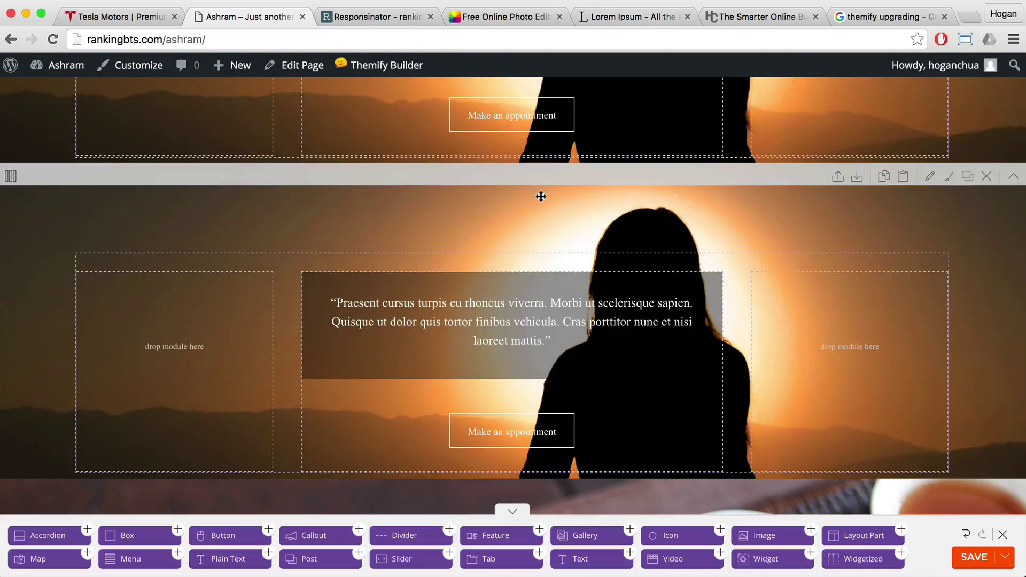
{"action": "scroll", "coordinate": [540, 198], "scroll_direction": "down", "scroll_amount": 5}
{"action": "scroll", "coordinate": [540, 201], "scroll_direction": "up", "scroll_amount": 5}
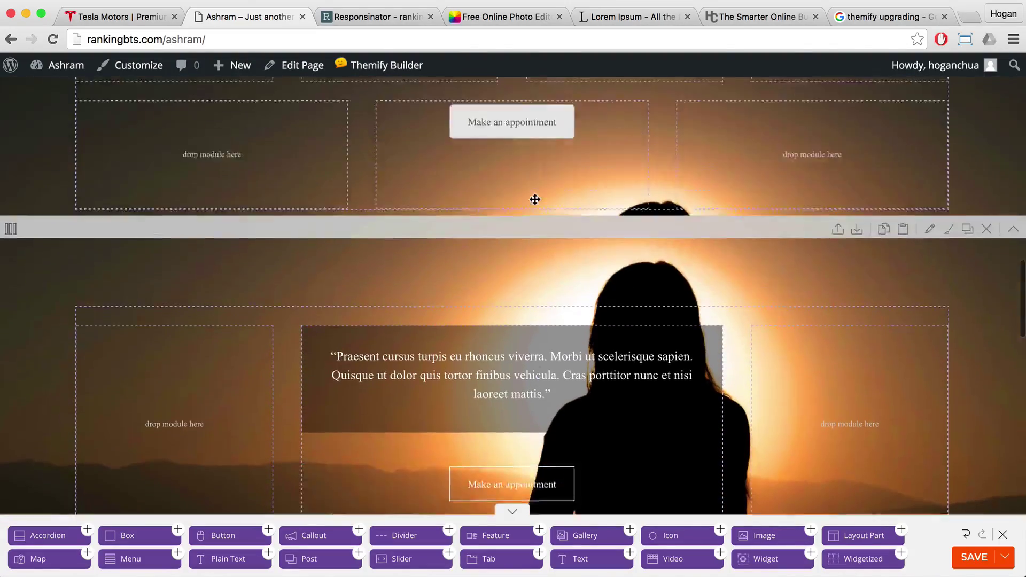
{"action": "scroll", "coordinate": [534, 199], "scroll_direction": "down", "scroll_amount": 1}
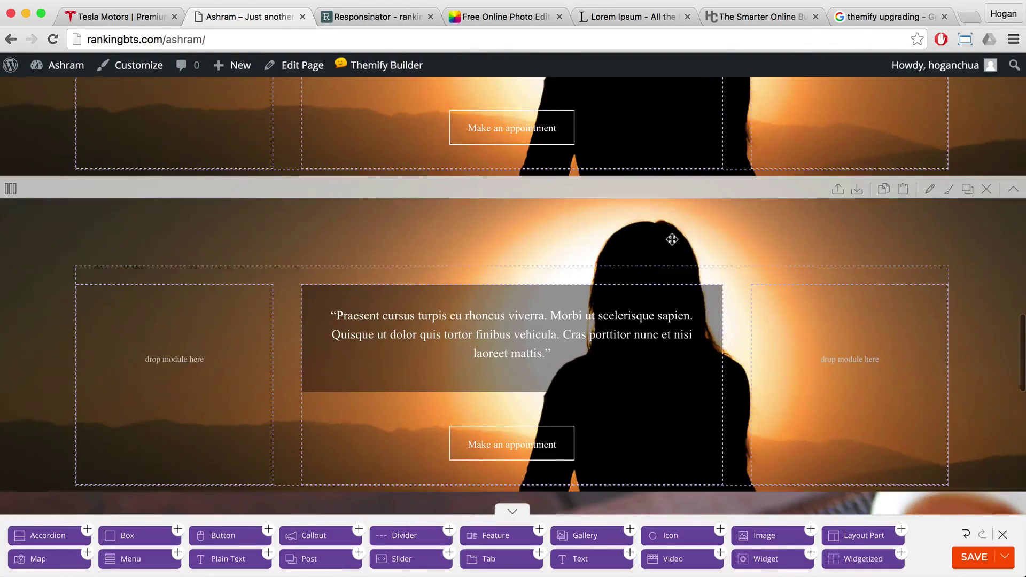
{"action": "scroll", "coordinate": [672, 239], "scroll_direction": "up", "scroll_amount": 1}
{"action": "scroll", "coordinate": [719, 299], "scroll_direction": "up", "scroll_amount": 4}
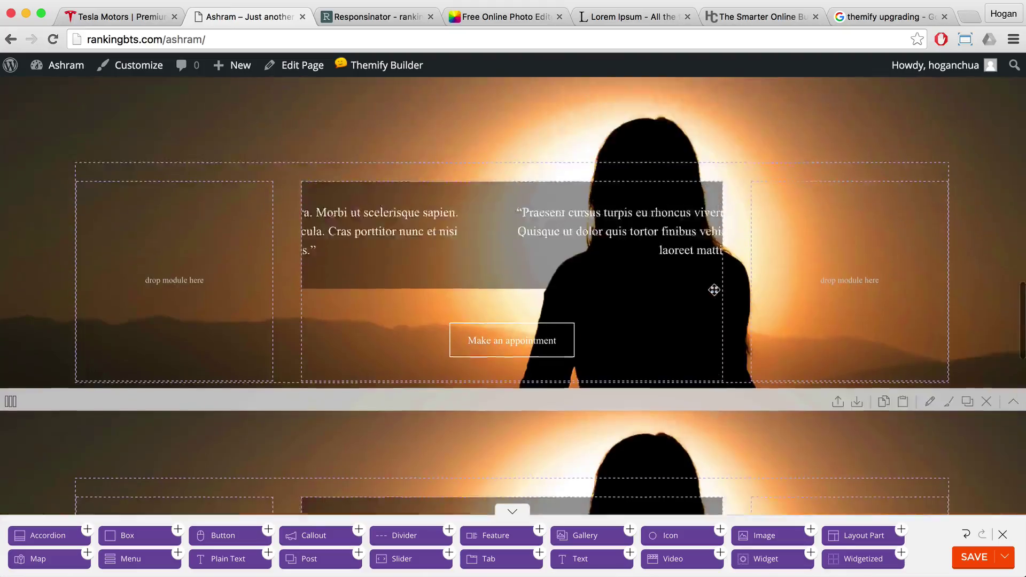
{"action": "scroll", "coordinate": [711, 287], "scroll_direction": "up", "scroll_amount": 7}
{"action": "scroll", "coordinate": [690, 246], "scroll_direction": "down", "scroll_amount": 4}
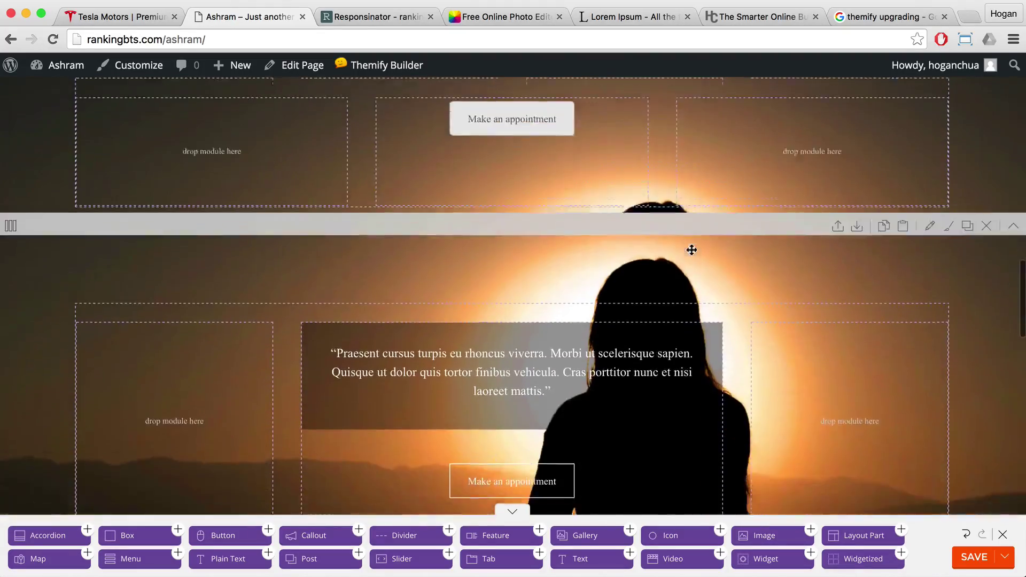
{"action": "scroll", "coordinate": [691, 250], "scroll_direction": "down", "scroll_amount": 7}
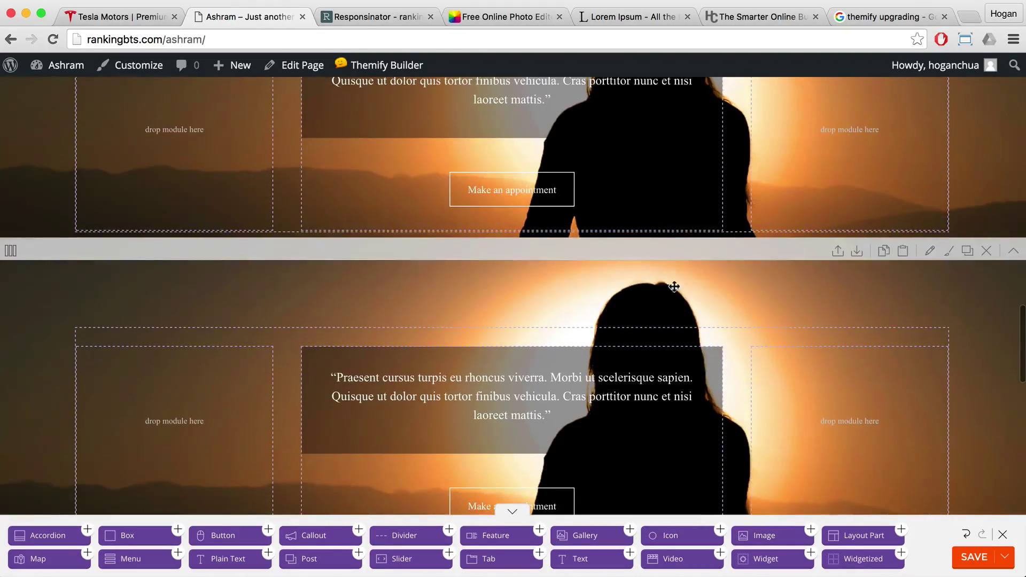
Set the top padding to 7.5 % in the styling options of the duplicated slider row
{"action": "scroll", "coordinate": [687, 287], "scroll_direction": "down", "scroll_amount": 4}
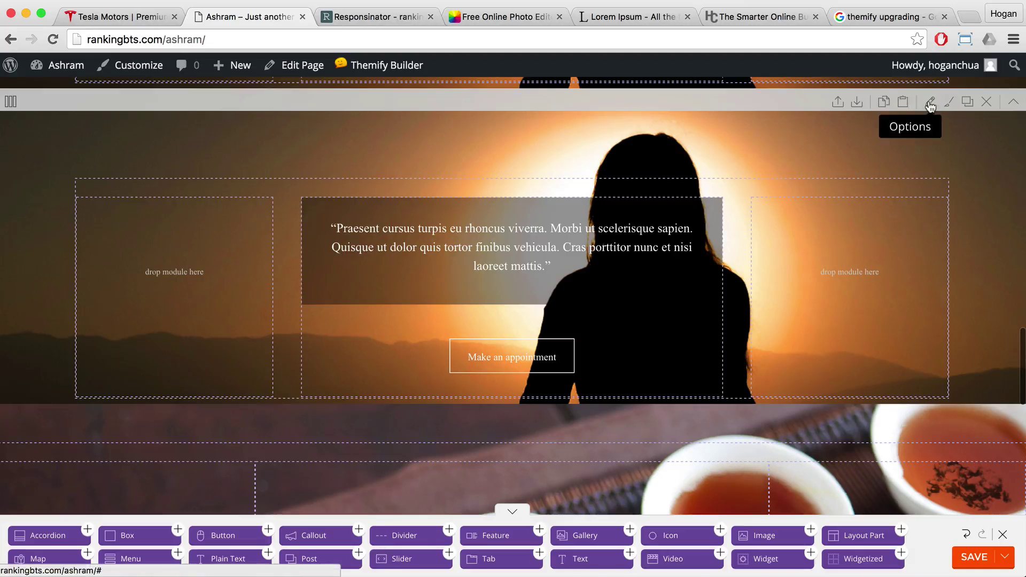
{"action": "left_click", "coordinate": [930, 103]}
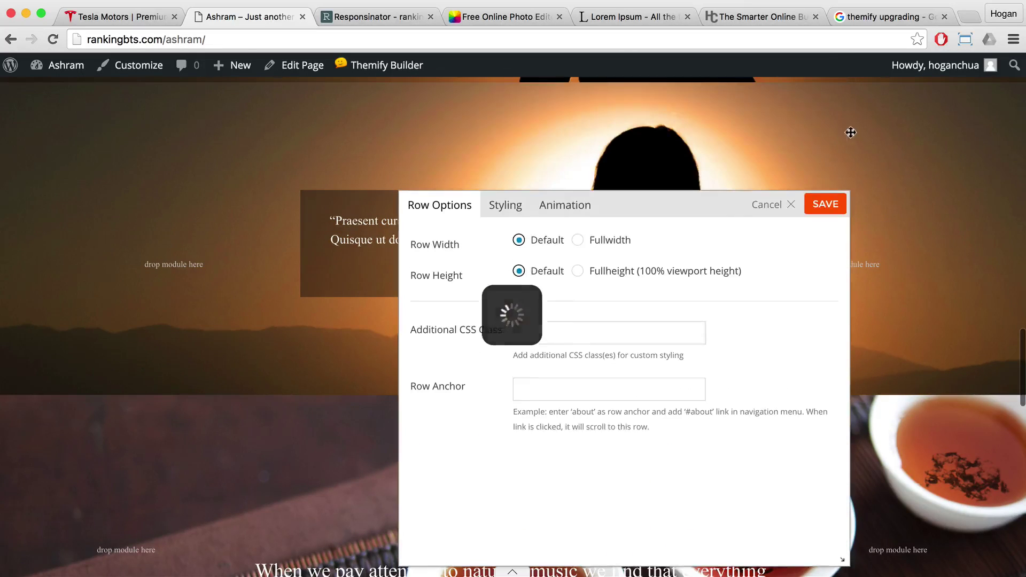
{"action": "left_click", "coordinate": [514, 206]}
{"action": "scroll", "coordinate": [609, 299], "scroll_direction": "down", "scroll_amount": 10}
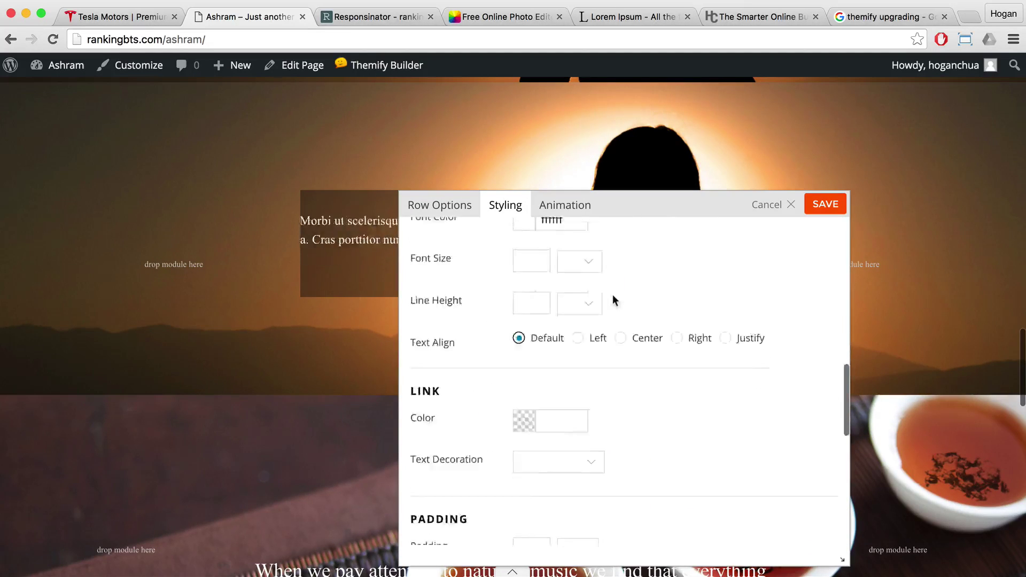
{"action": "scroll", "coordinate": [614, 299], "scroll_direction": "down", "scroll_amount": 5}
{"action": "left_click_drag", "start_coordinate": [543, 268], "coordinate": [437, 266]}
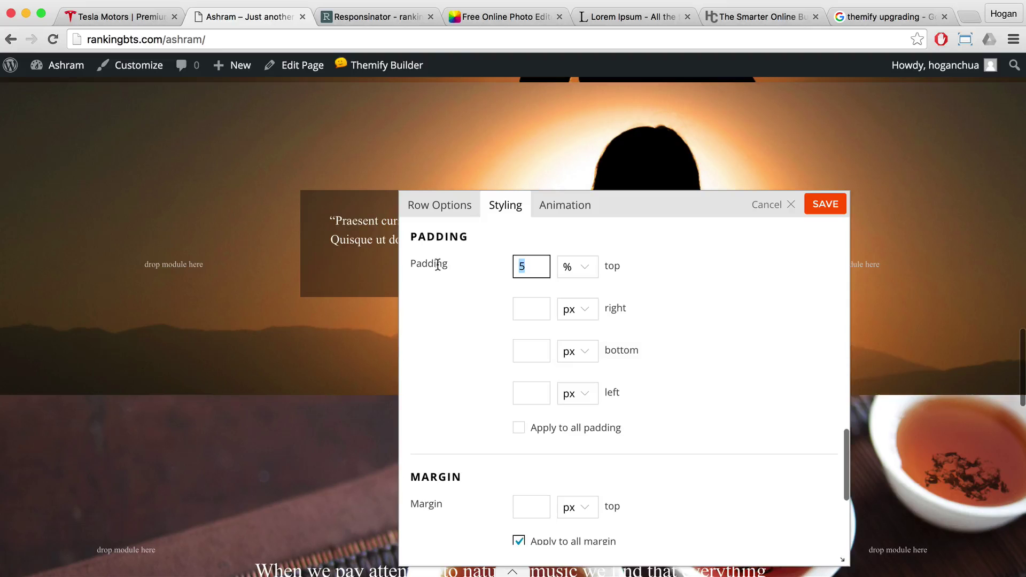
{"action": "type", "text": "7.5"}
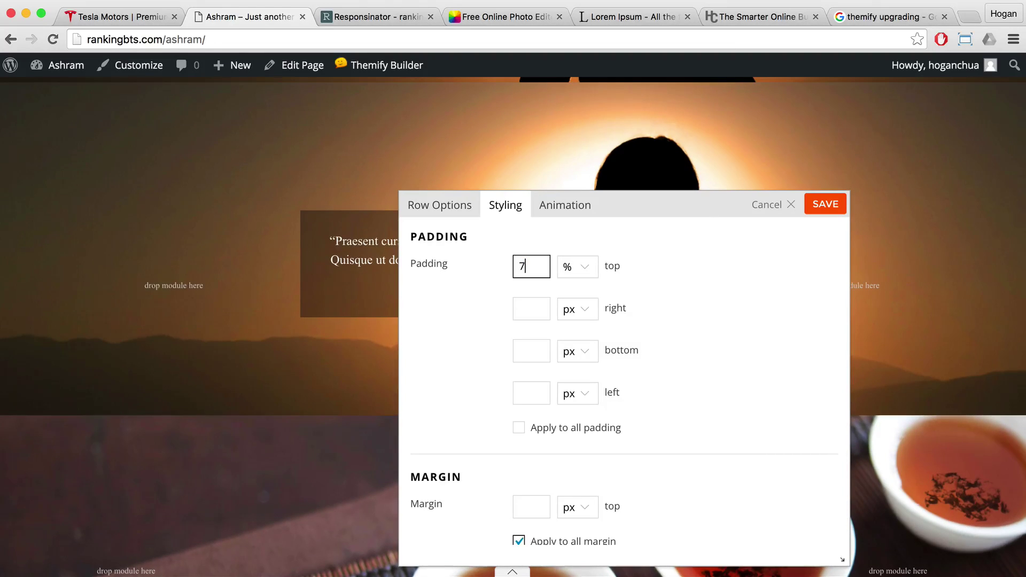
Set the duplicated slider row's bottom padding to 2.5 %
{"action": "left_click", "coordinate": [522, 390]}
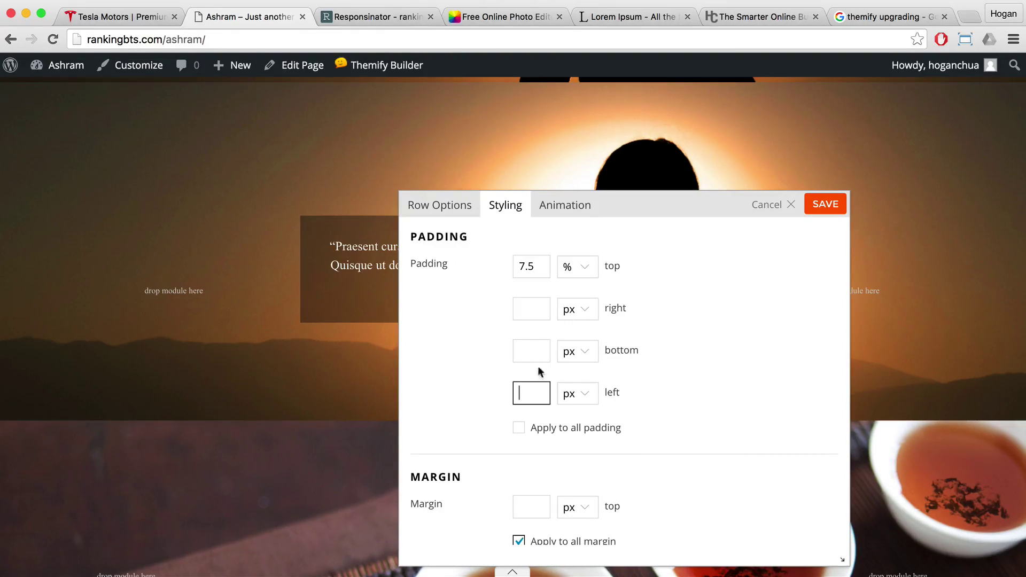
{"action": "type", "text": "2.5"}
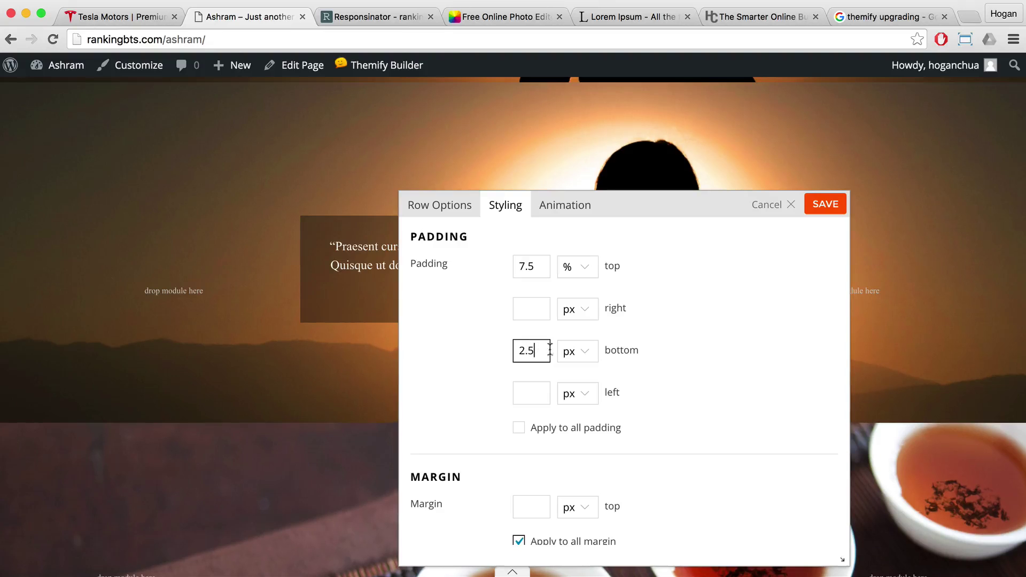
{"action": "left_click", "coordinate": [577, 353]}
{"action": "left_click", "coordinate": [561, 334]}
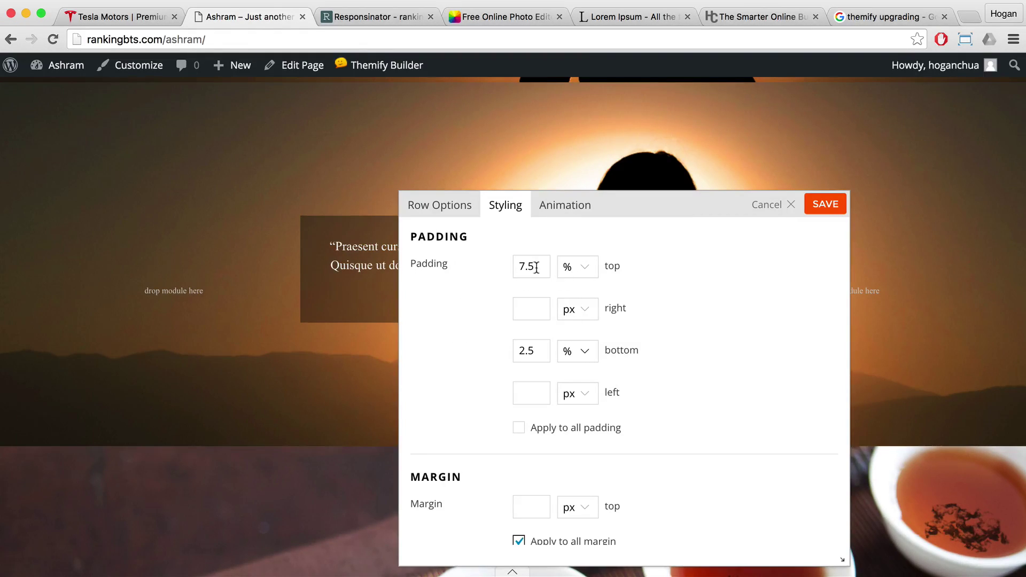
{"action": "left_click_drag", "start_coordinate": [537, 267], "coordinate": [505, 264]}
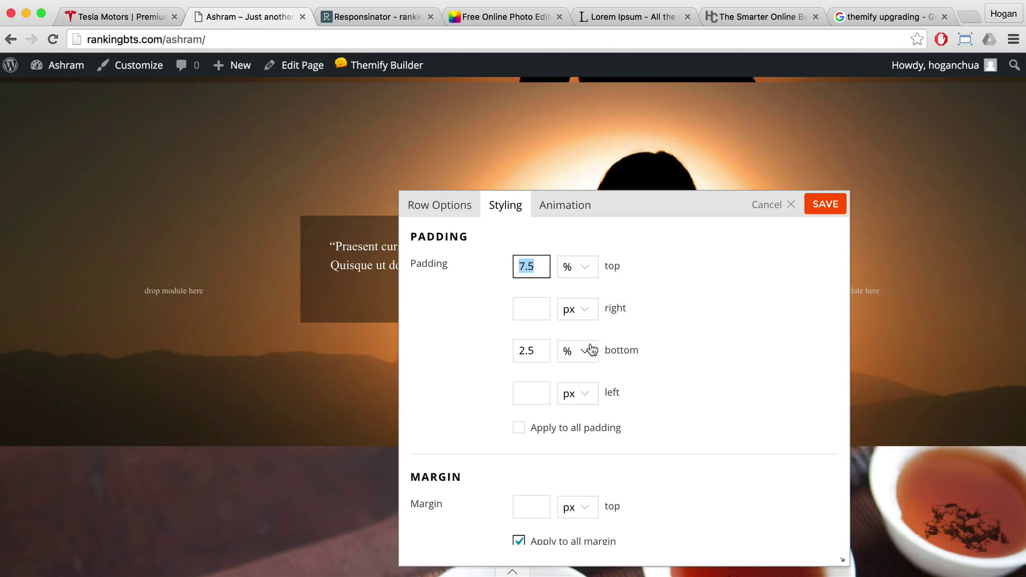
Save the duplicated row's options and the page, and close the builder
{"action": "left_click", "coordinate": [821, 207]}
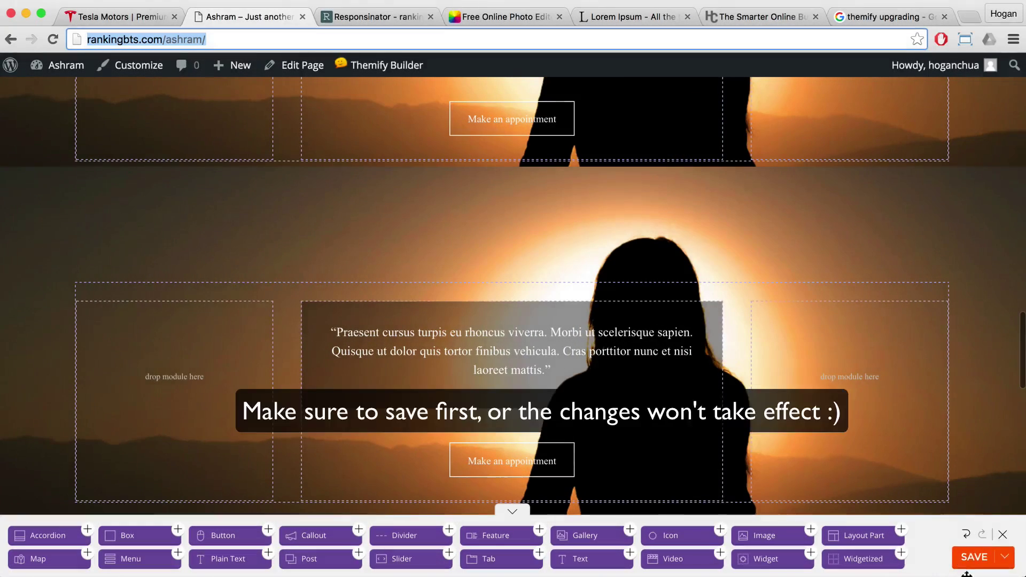
{"action": "left_click", "coordinate": [972, 559]}
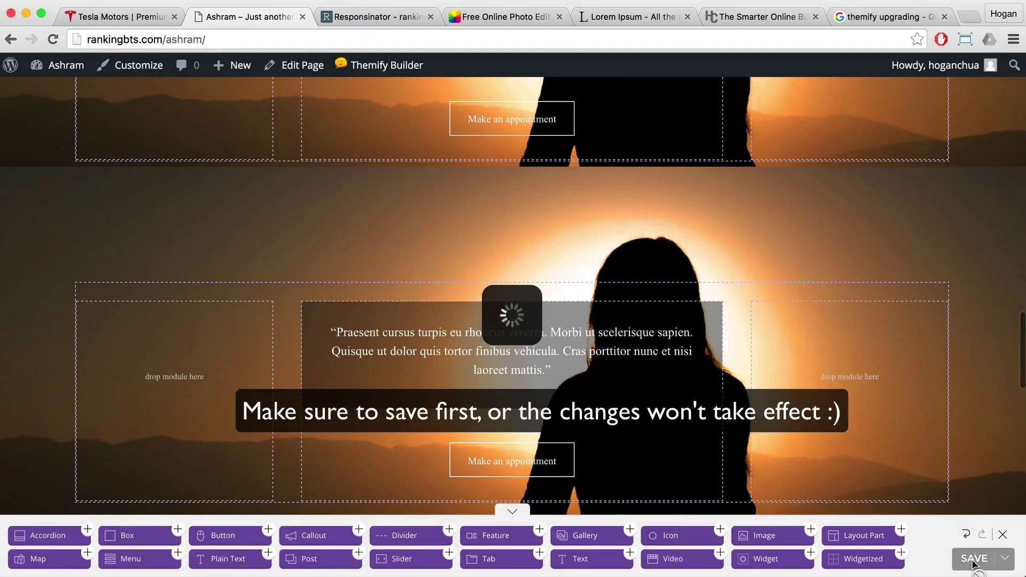
{"action": "left_click", "coordinate": [1002, 534]}
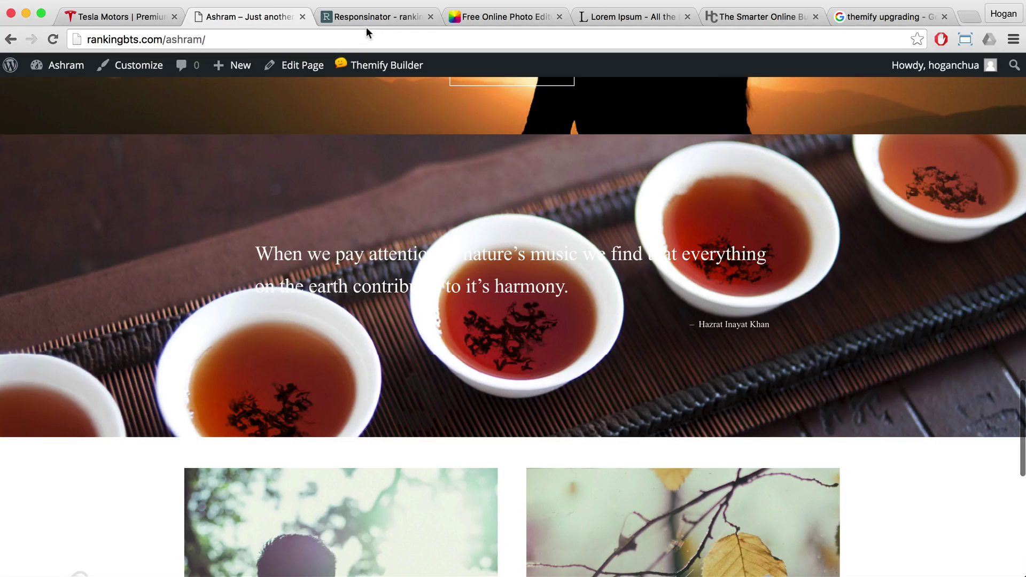
Reload the Responsinator preview and compare the slider row with its newly padded duplicate in the iPad portrait view
{"action": "left_click", "coordinate": [368, 18]}
{"action": "left_click", "coordinate": [52, 39]}
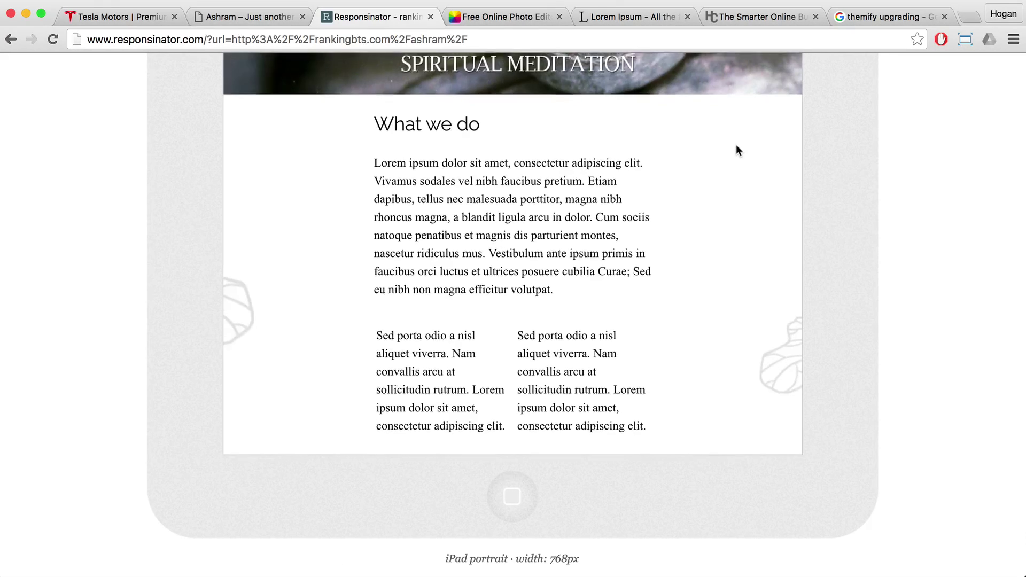
{"action": "scroll", "coordinate": [735, 145], "scroll_direction": "down", "scroll_amount": 5}
{"action": "scroll", "coordinate": [735, 146], "scroll_direction": "down", "scroll_amount": 3}
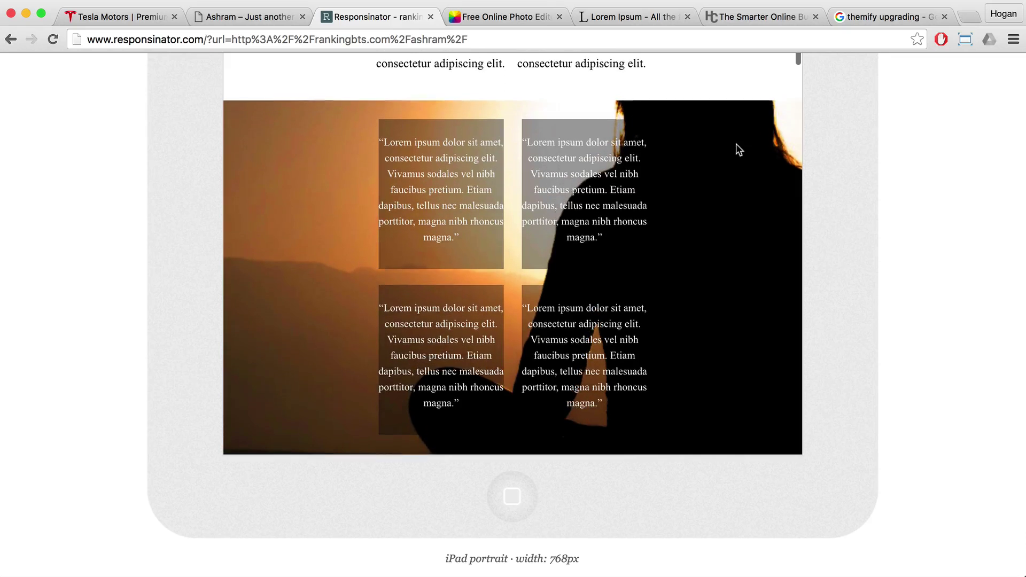
{"action": "scroll", "coordinate": [704, 161], "scroll_direction": "down", "scroll_amount": 8}
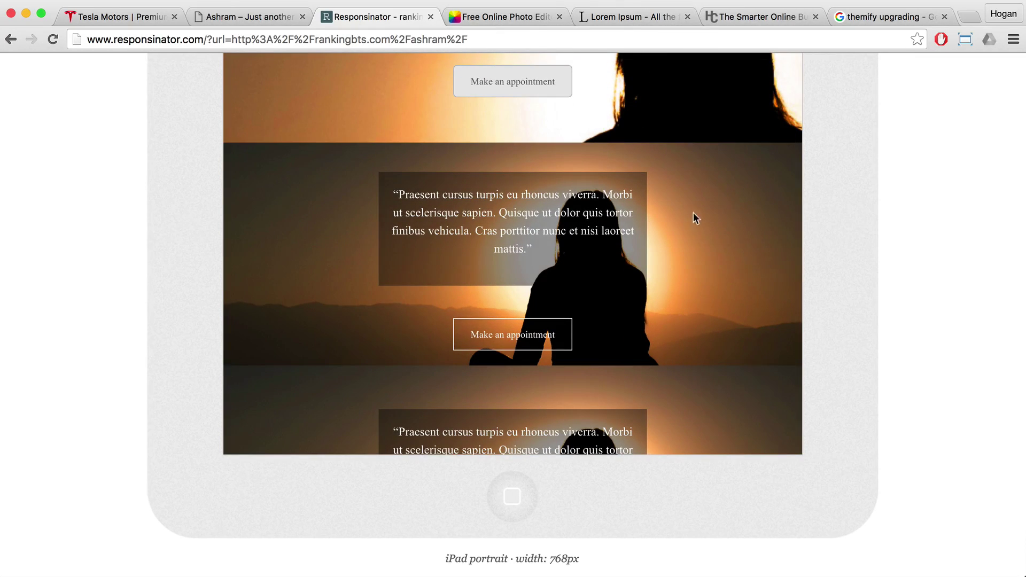
{"action": "scroll", "coordinate": [697, 223], "scroll_direction": "down", "scroll_amount": 4}
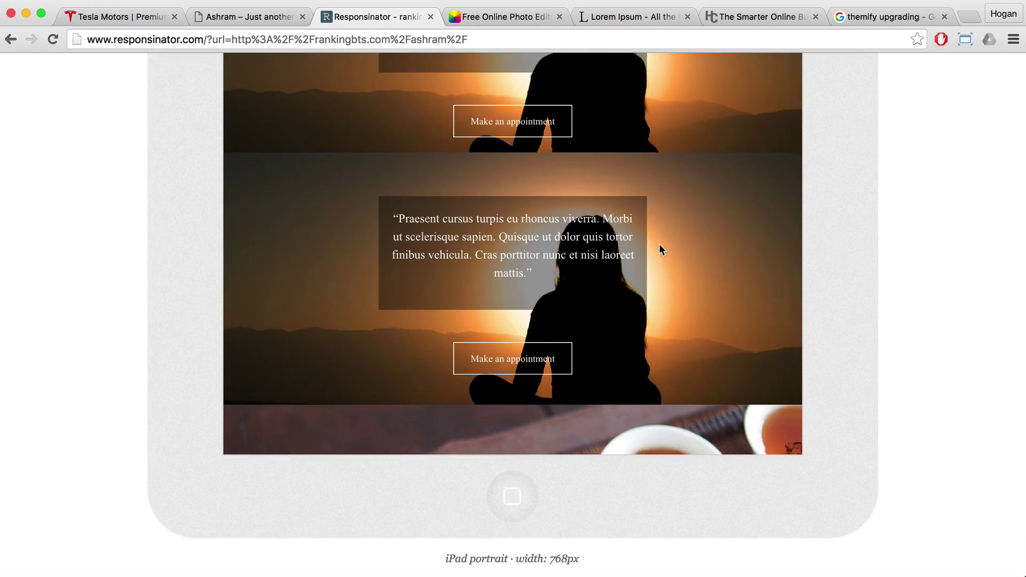
{"action": "scroll", "coordinate": [659, 243], "scroll_direction": "up", "scroll_amount": 1}
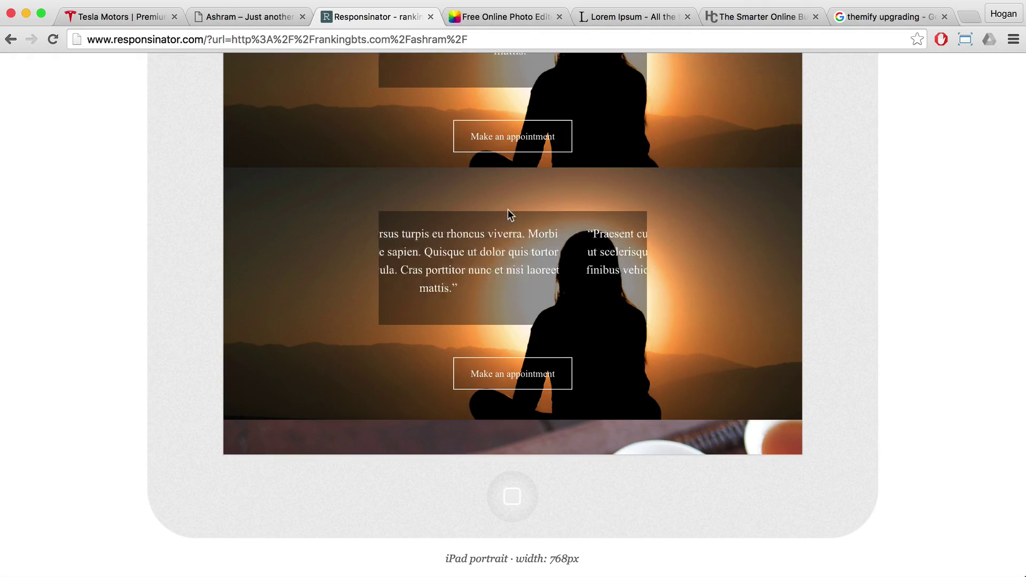
{"action": "scroll", "coordinate": [481, 370], "scroll_direction": "down", "scroll_amount": 1}
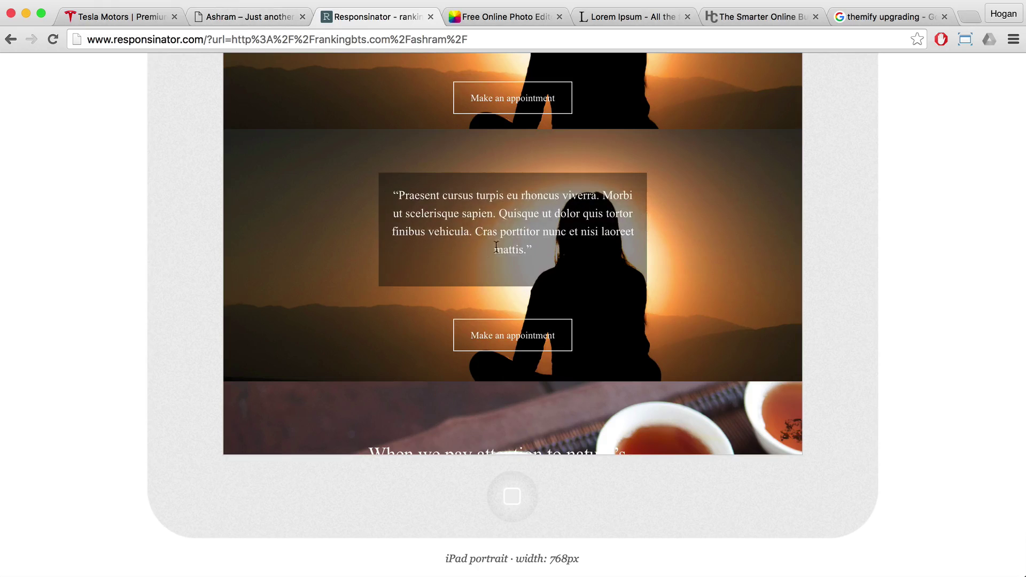
Return to the Ashram page, turn the builder on, and open the original testimonial row's styling options with the device visibility settings
{"action": "left_click", "coordinate": [265, 17]}
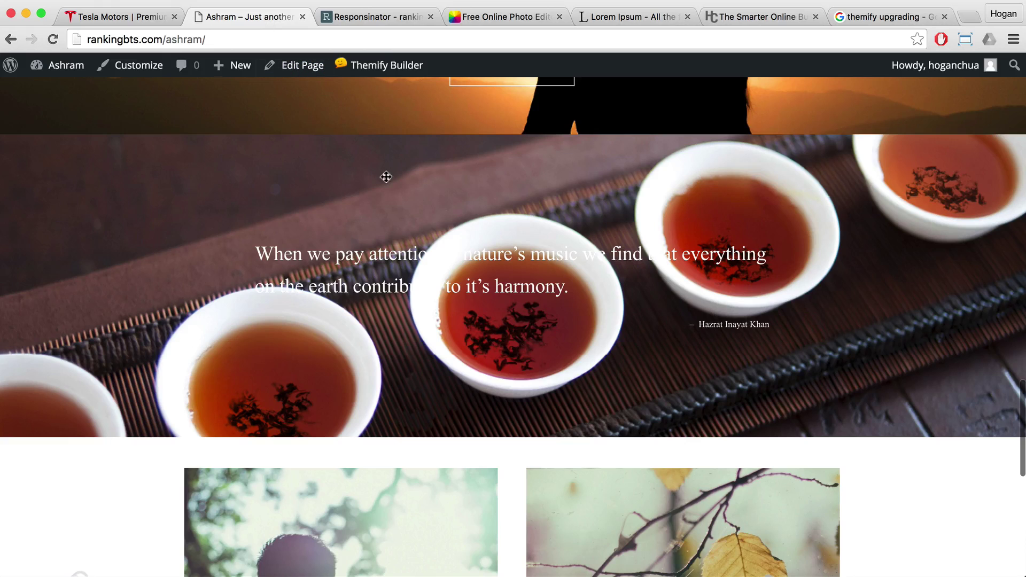
{"action": "scroll", "coordinate": [425, 188], "scroll_direction": "up", "scroll_amount": 10}
{"action": "mouse_move", "coordinate": [374, 65]}
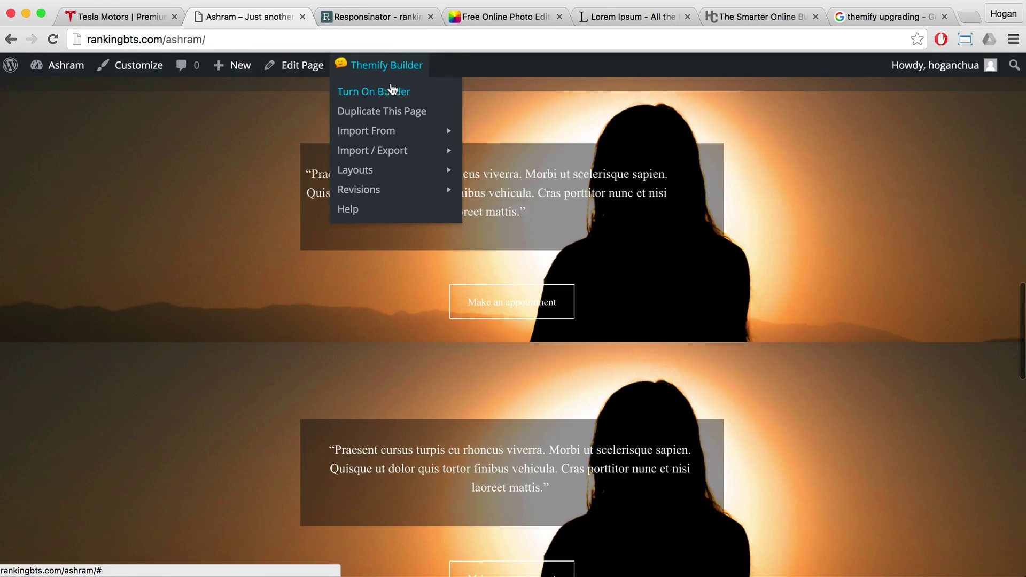
{"action": "left_click", "coordinate": [376, 91]}
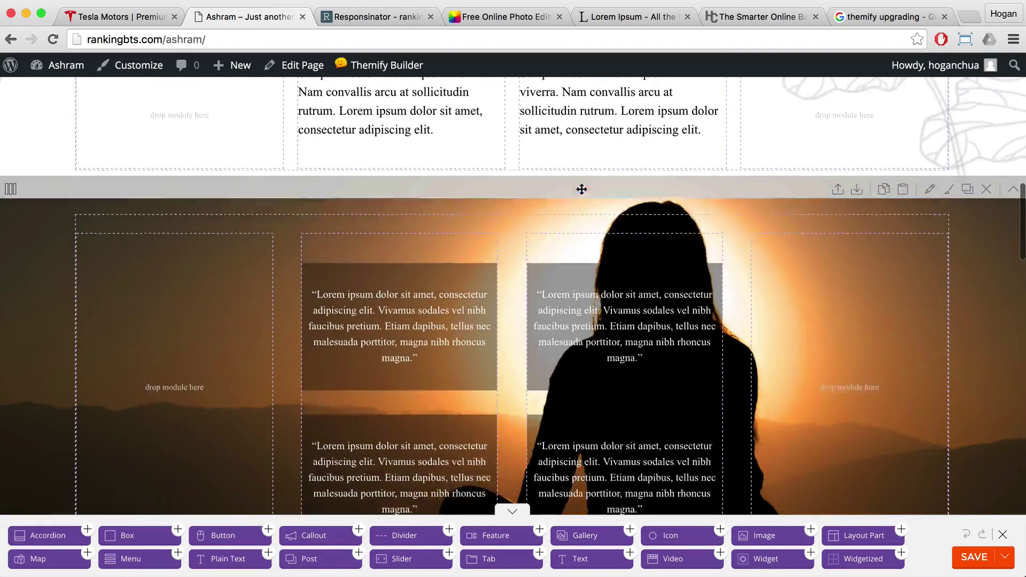
{"action": "left_click", "coordinate": [926, 209]}
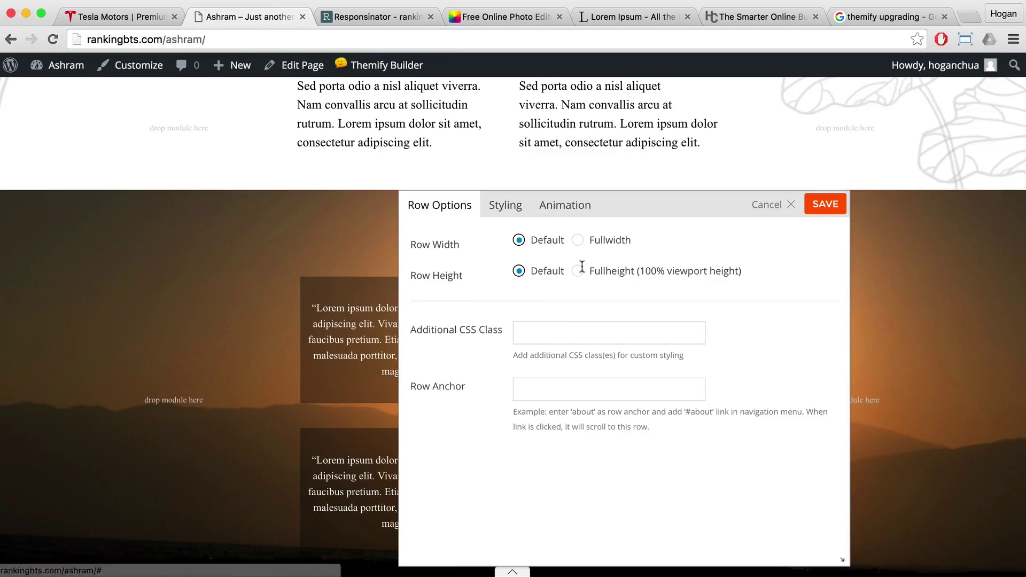
{"action": "left_click", "coordinate": [514, 206]}
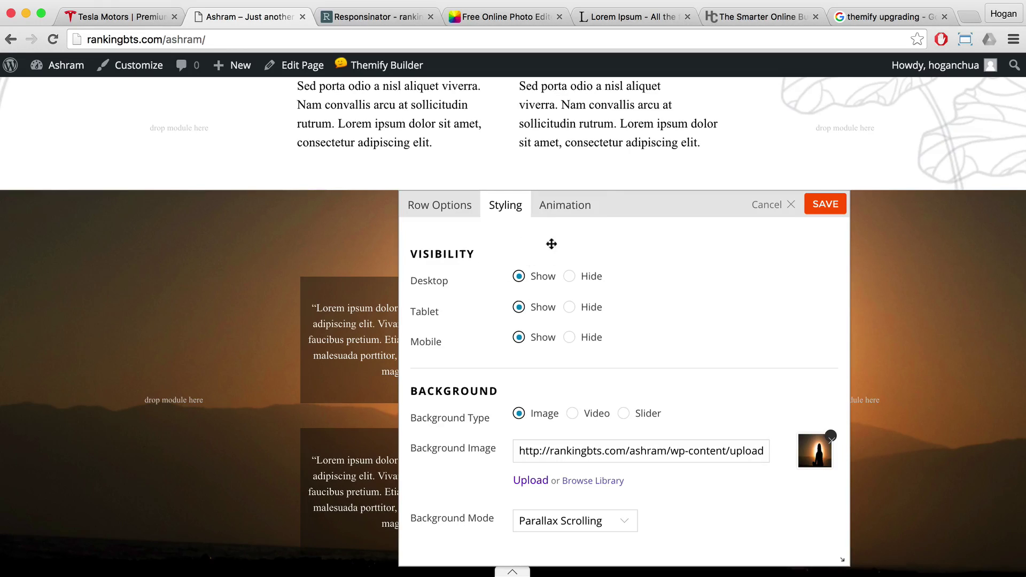
Switch to the hoganchua.com blog and open the How to Create an Online Store in WordPress – 2016 post
{"action": "left_click", "coordinate": [719, 17]}
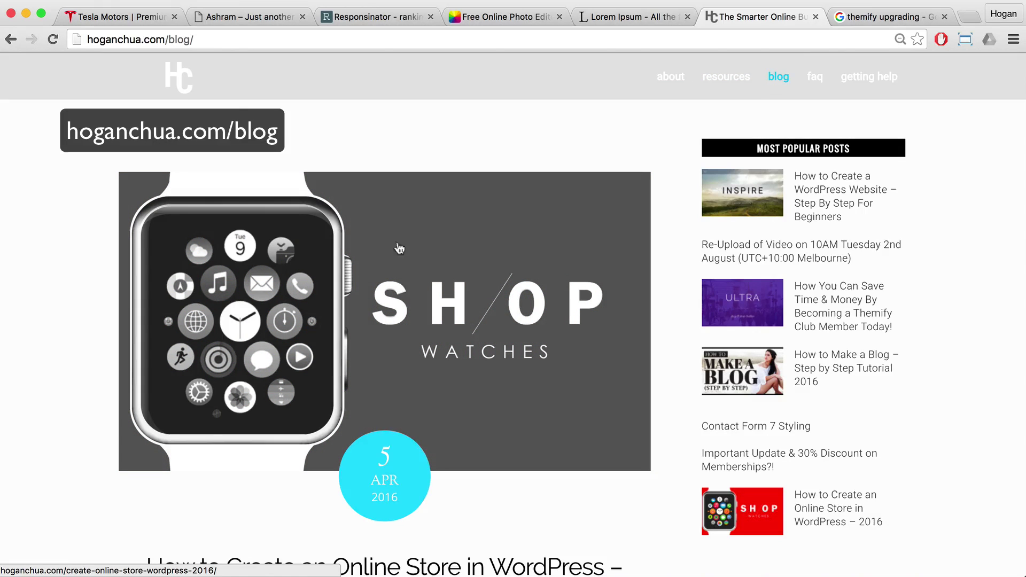
{"action": "scroll", "coordinate": [427, 257], "scroll_direction": "down", "scroll_amount": 1}
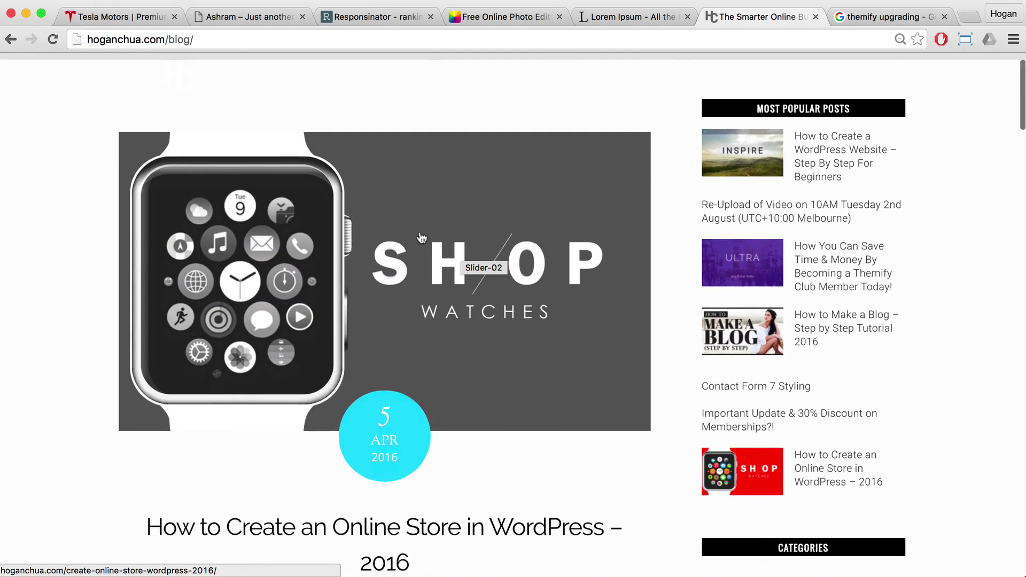
{"action": "left_click", "coordinate": [462, 263]}
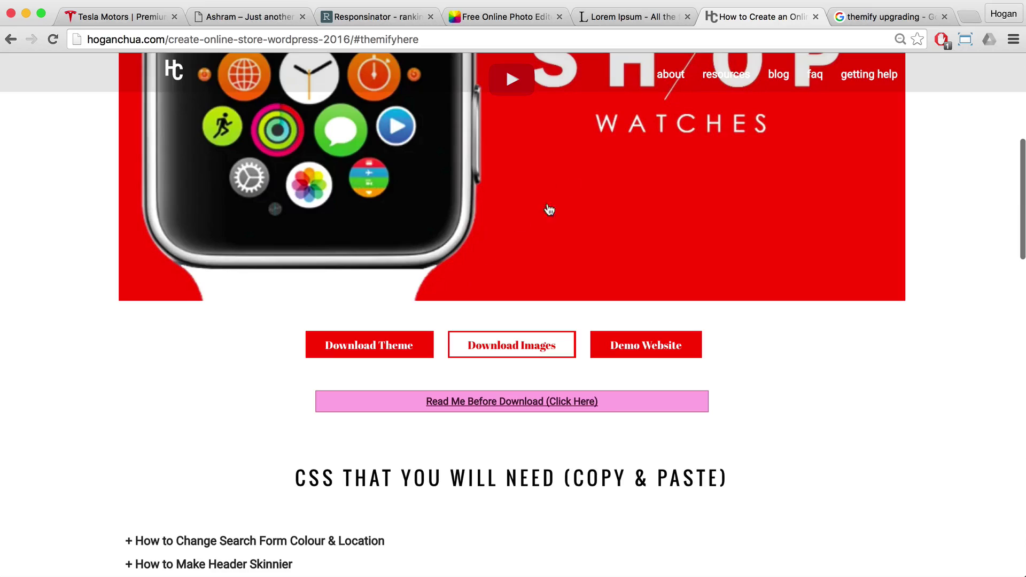
Open Themify's Upgrading Themes documentation from the search results, go to Method #3, and highlight "Re-installing the Theme" in its heading
{"action": "left_click", "coordinate": [854, 17]}
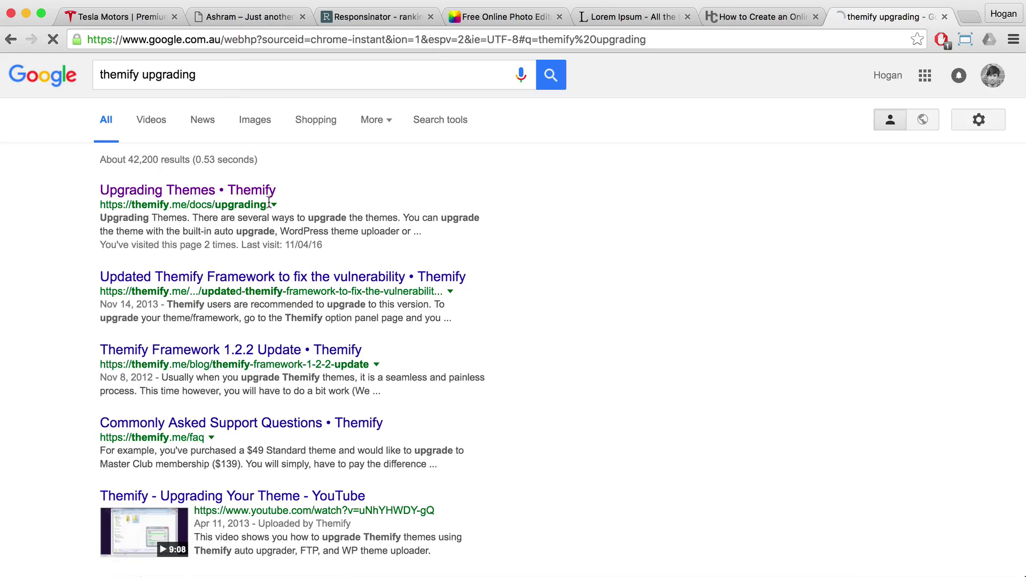
{"action": "left_click", "coordinate": [251, 191]}
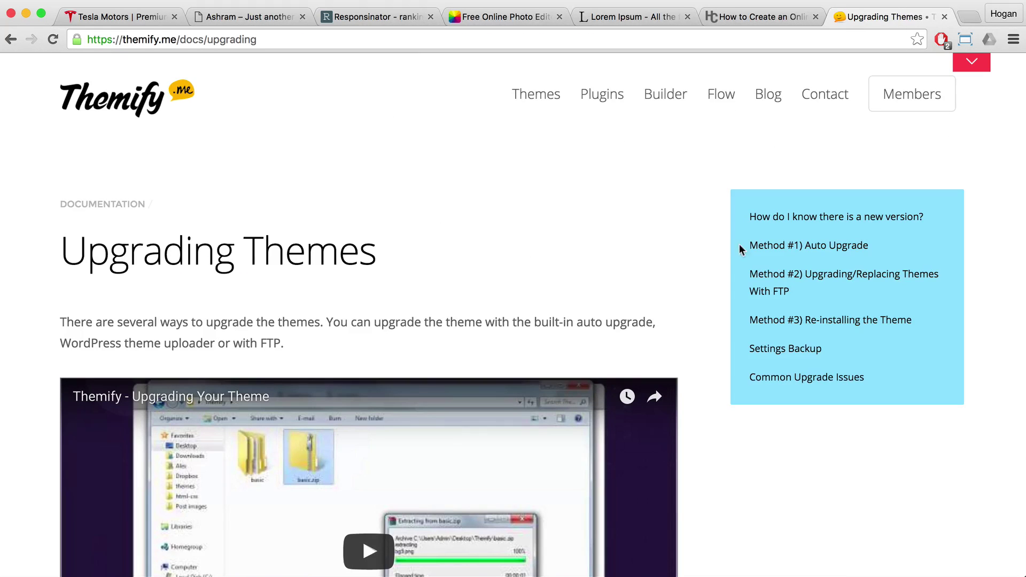
{"action": "left_click", "coordinate": [799, 321]}
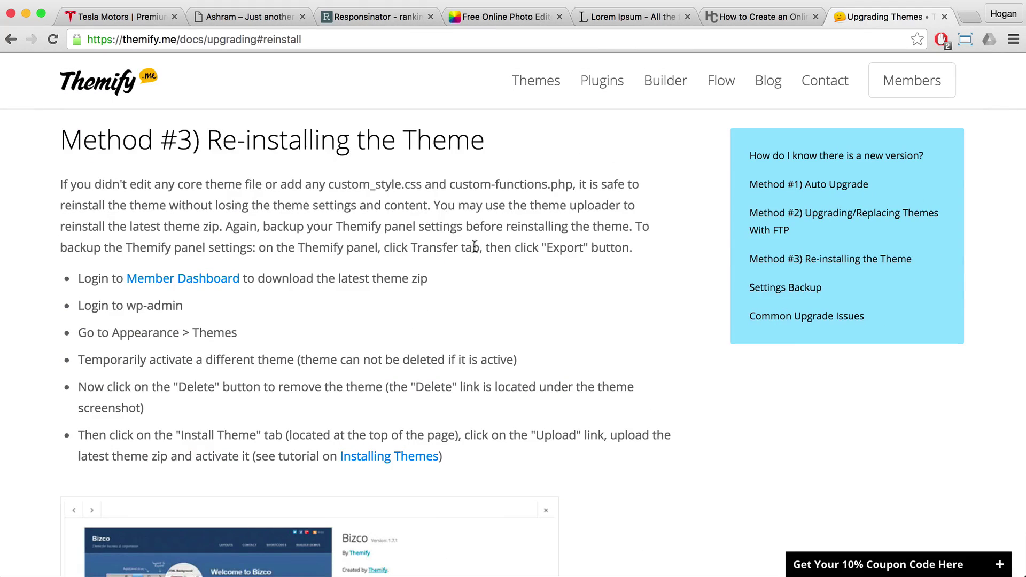
{"action": "left_click_drag", "start_coordinate": [497, 150], "coordinate": [207, 141]}
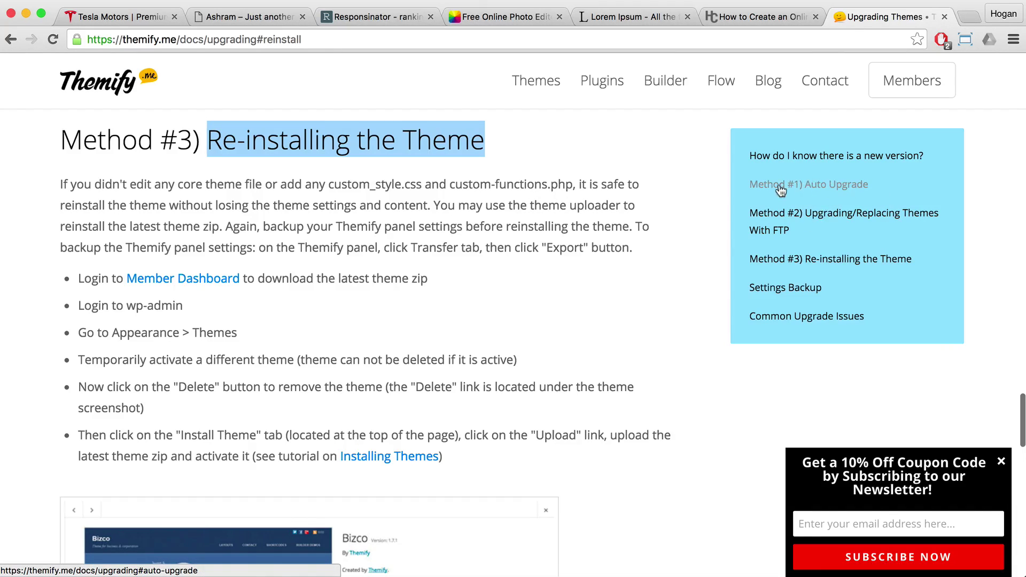
Return to the Ashram page, hide the original testimonial row on tablet and mobile, and save its row options
{"action": "left_click", "coordinate": [223, 10]}
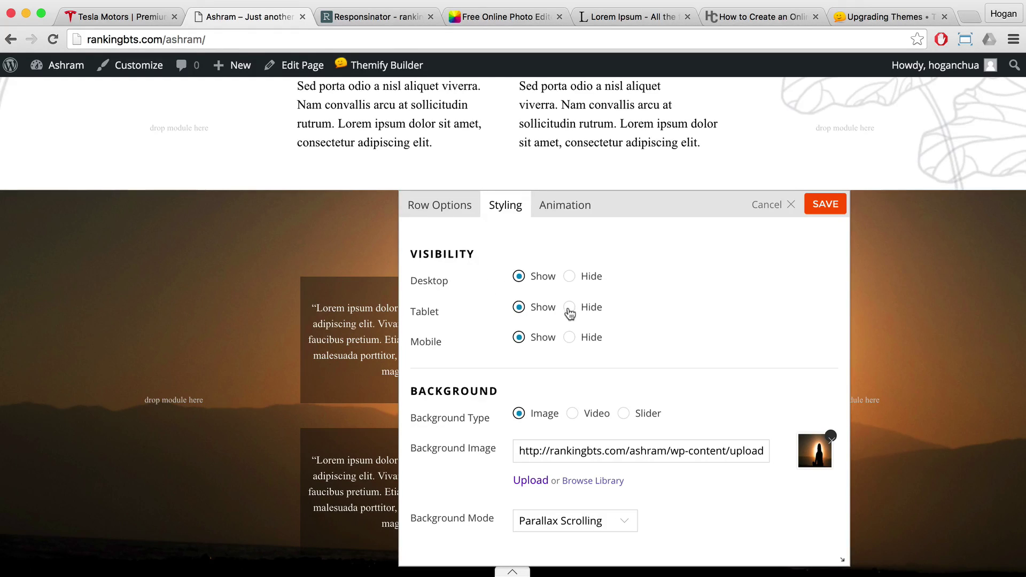
{"action": "left_click", "coordinate": [569, 337]}
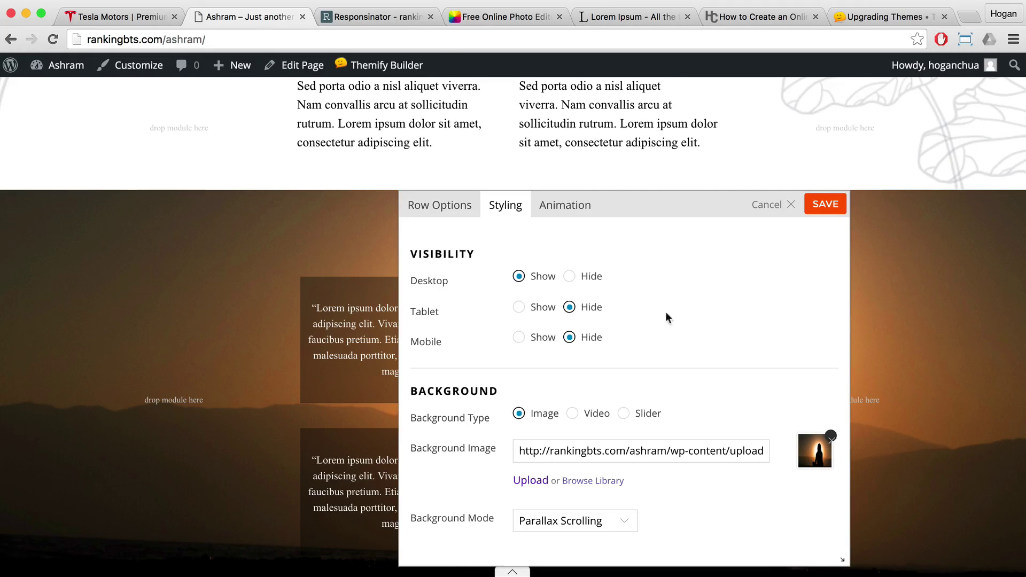
{"action": "left_click", "coordinate": [825, 205]}
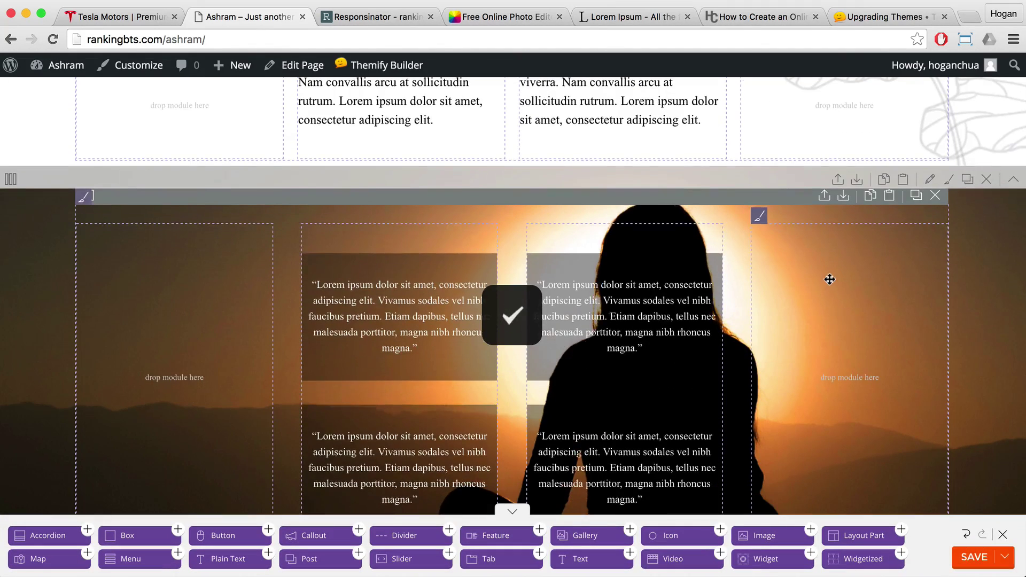
Hide the first slider row on desktop through its styling options and save the row
{"action": "scroll", "coordinate": [828, 280], "scroll_direction": "down", "scroll_amount": 1}
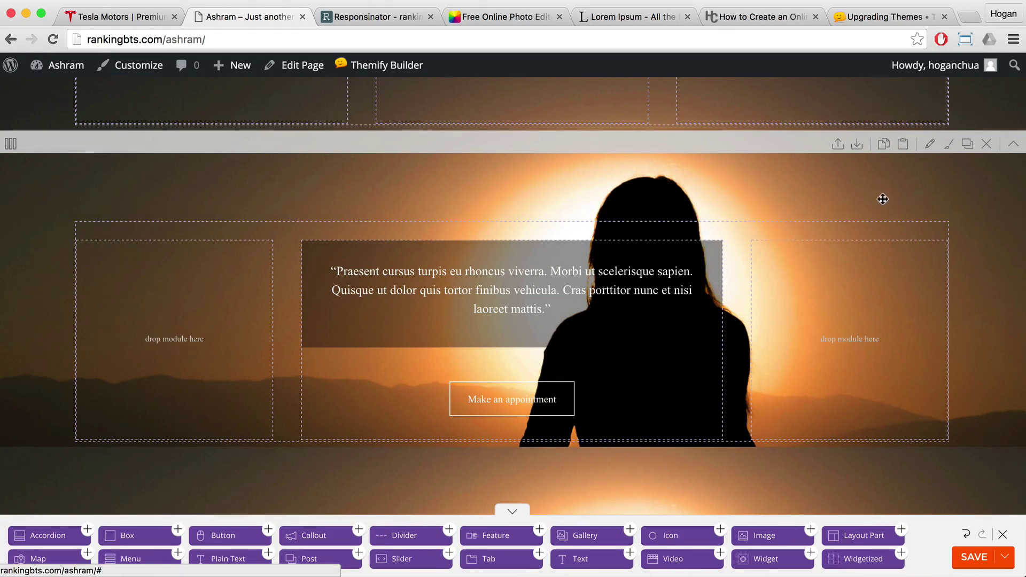
{"action": "left_click", "coordinate": [926, 146]}
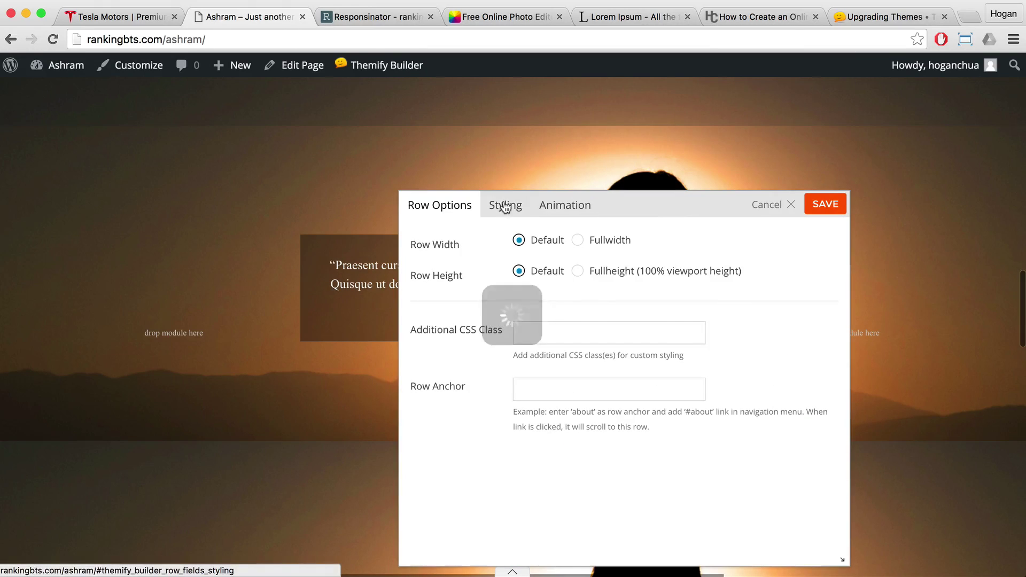
{"action": "left_click", "coordinate": [505, 207]}
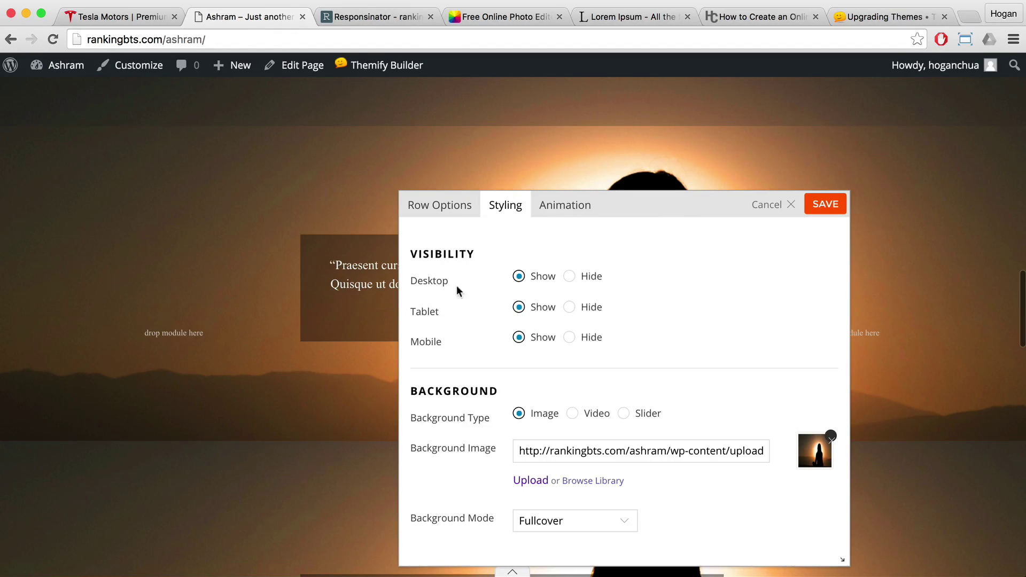
{"action": "left_click", "coordinate": [571, 276]}
{"action": "left_click_drag", "start_coordinate": [449, 309], "coordinate": [416, 311]}
{"action": "left_click", "coordinate": [825, 204]}
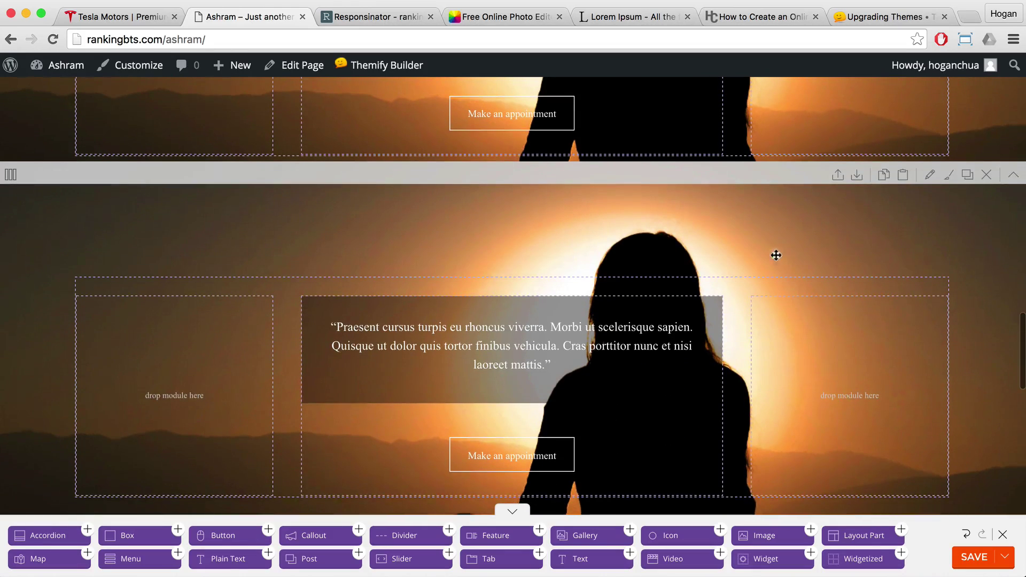
Hide the duplicated slider row on desktop and mobile, keep it shown on tablet, and save the row options
{"action": "left_click", "coordinate": [897, 178]}
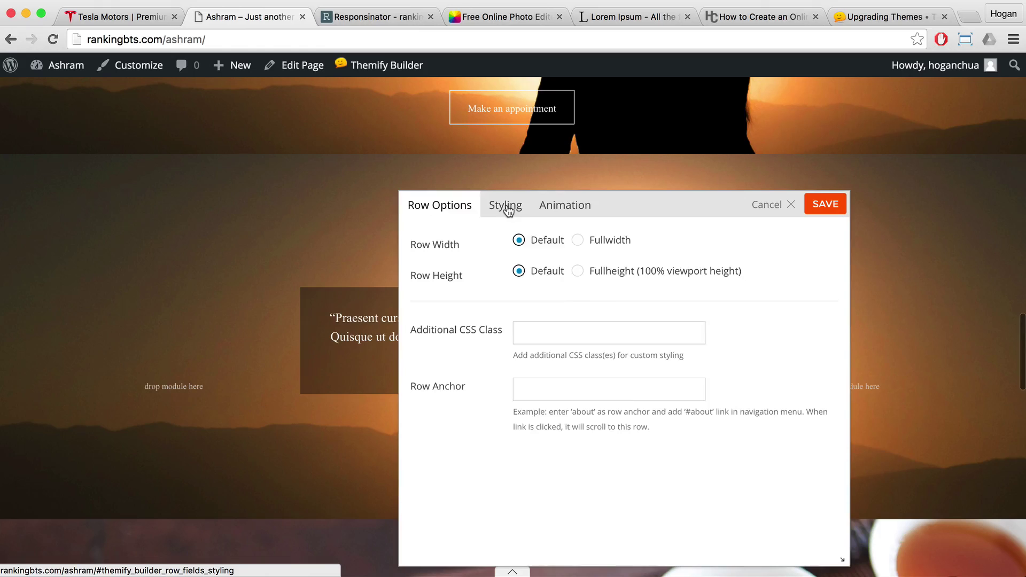
{"action": "left_click", "coordinate": [506, 208]}
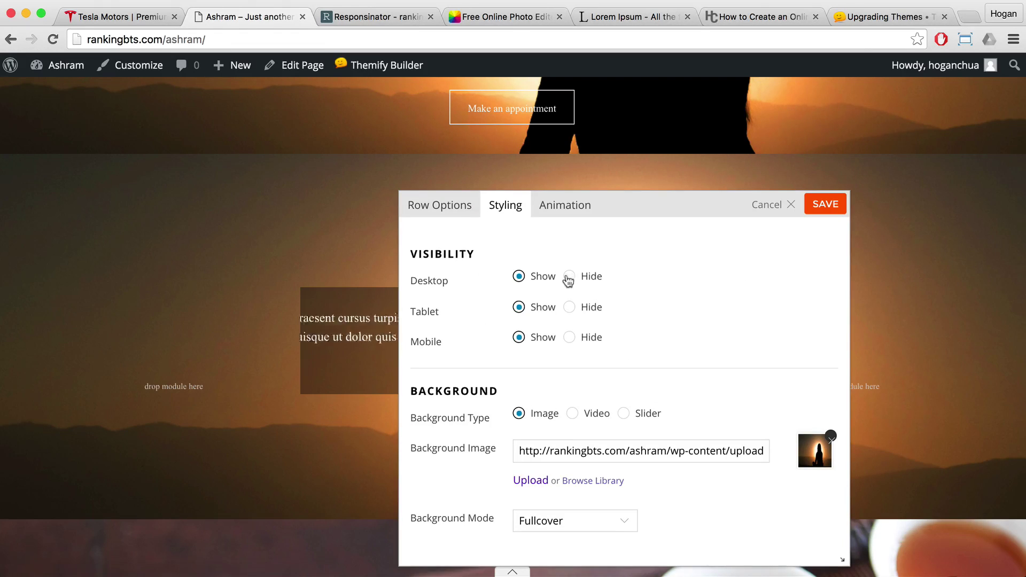
{"action": "left_click_drag", "start_coordinate": [451, 284], "coordinate": [398, 280]}
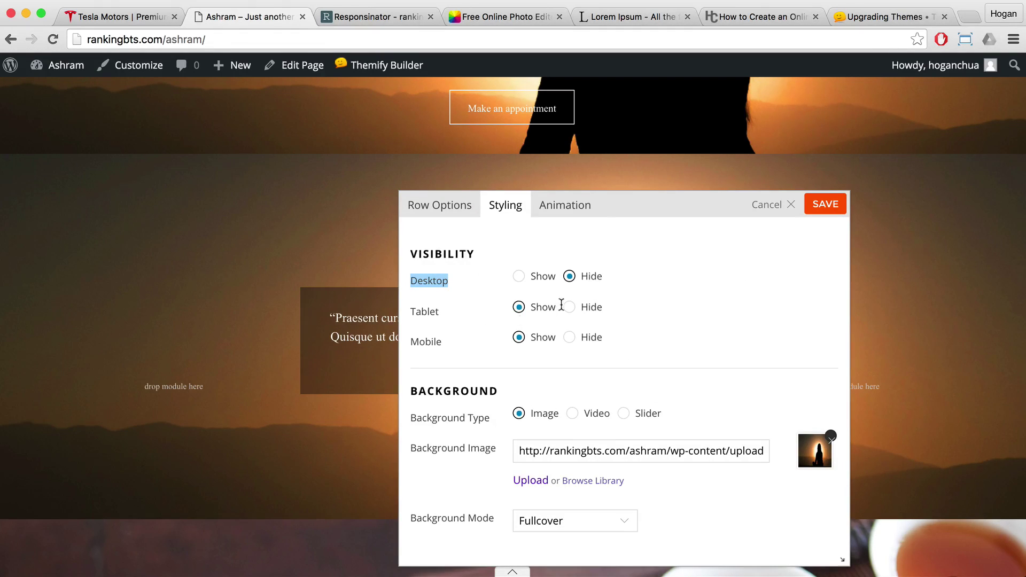
{"action": "left_click_drag", "start_coordinate": [449, 314], "coordinate": [416, 341]}
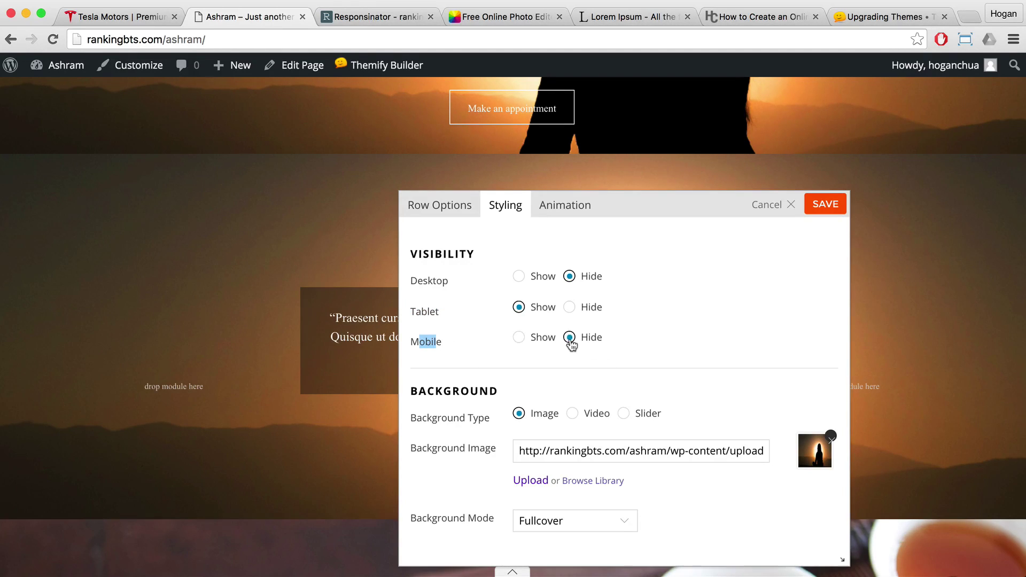
{"action": "left_click", "coordinate": [835, 206]}
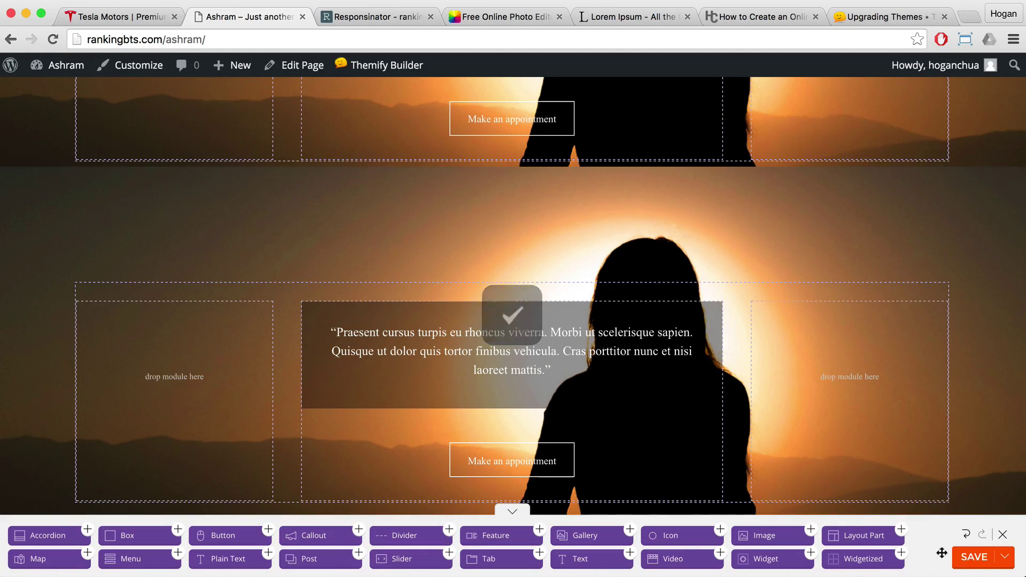
Save the page layout, close the builder, and reload the Ashram page
{"action": "left_click", "coordinate": [974, 559]}
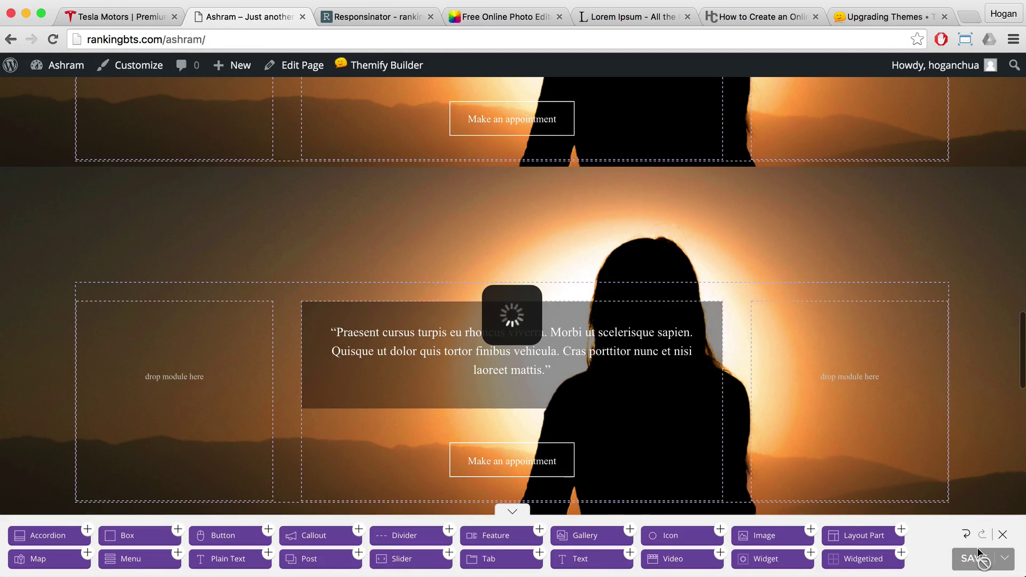
{"action": "left_click", "coordinate": [1003, 536]}
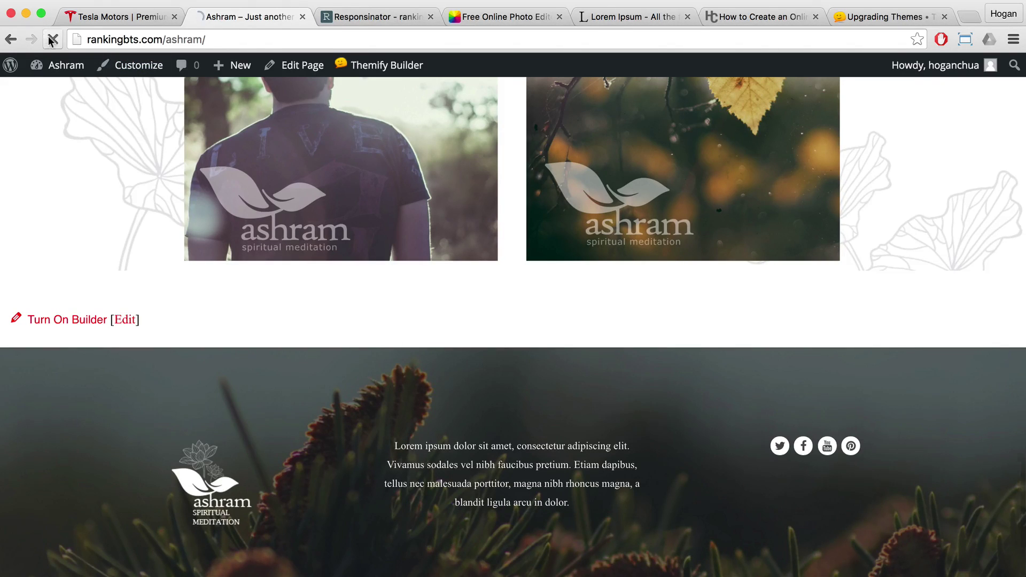
{"action": "left_click", "coordinate": [53, 39]}
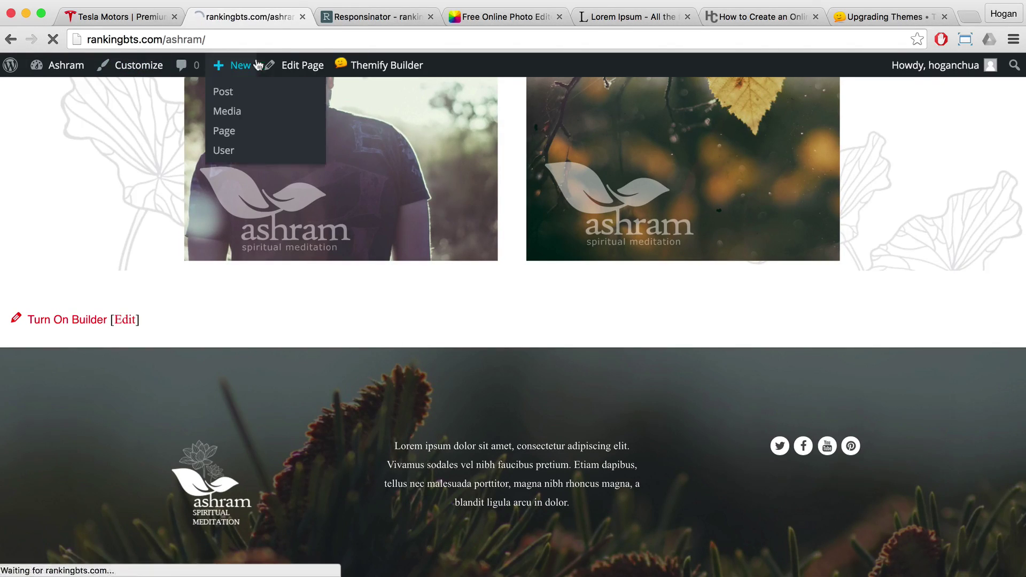
Reload the Responsinator preview and check which sunset testimonial row appears in the iPhone 5 portrait view
{"action": "left_click", "coordinate": [373, 17]}
{"action": "scroll", "coordinate": [221, 109], "scroll_direction": "up", "scroll_amount": 1}
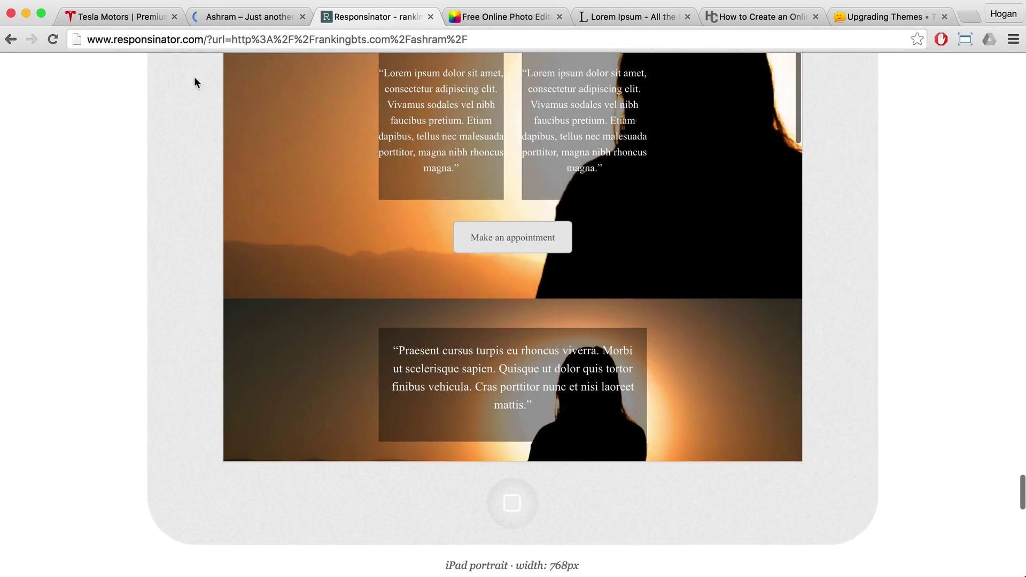
{"action": "left_click", "coordinate": [52, 39]}
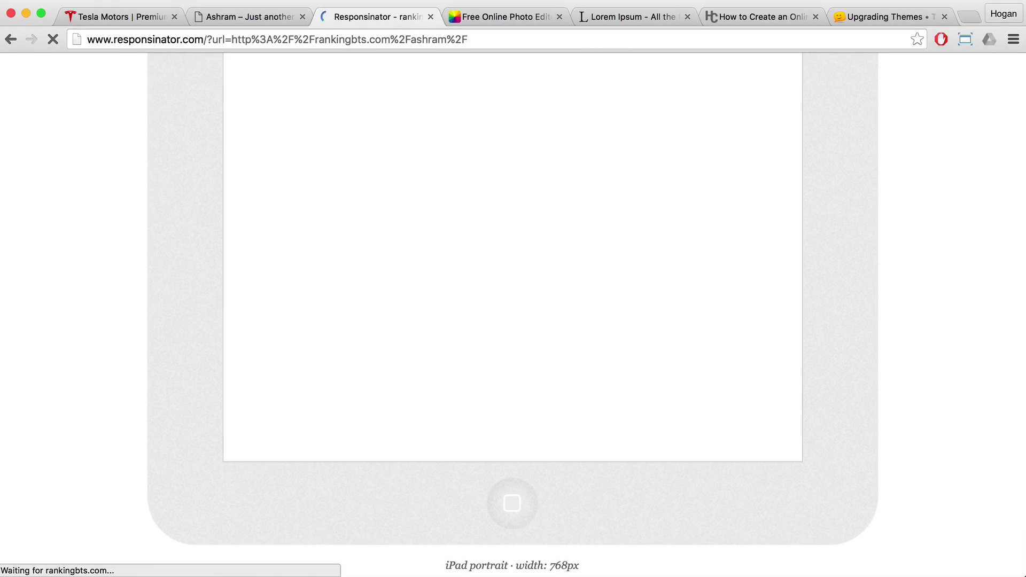
{"action": "scroll", "coordinate": [978, 112], "scroll_direction": "up", "scroll_amount": 20}
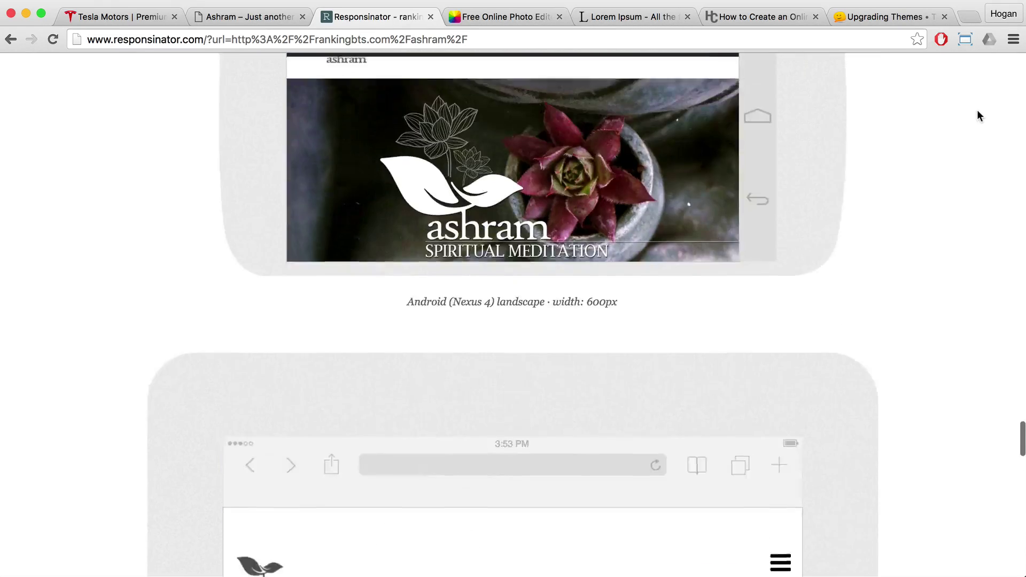
{"action": "scroll", "coordinate": [975, 119], "scroll_direction": "up", "scroll_amount": 10}
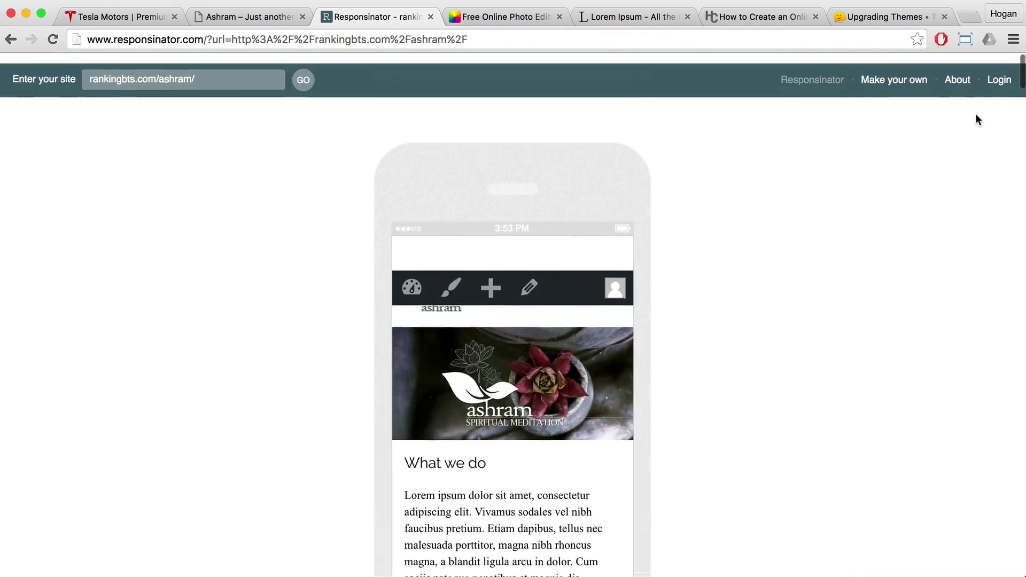
{"action": "scroll", "coordinate": [781, 203], "scroll_direction": "down", "scroll_amount": 4}
{"action": "scroll", "coordinate": [790, 197], "scroll_direction": "down", "scroll_amount": 1}
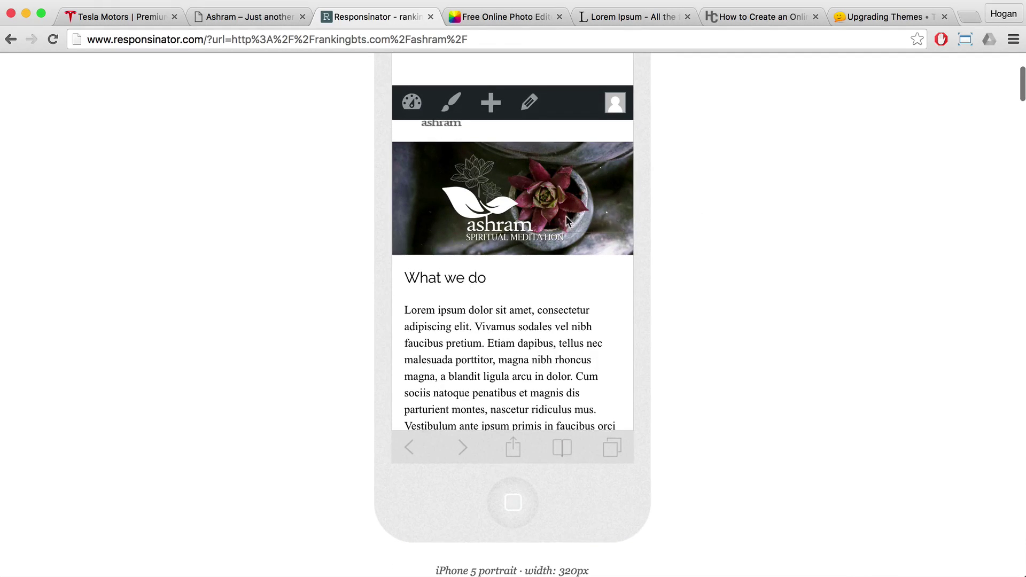
{"action": "scroll", "coordinate": [559, 221], "scroll_direction": "down", "scroll_amount": 10}
{"action": "scroll", "coordinate": [556, 220], "scroll_direction": "down", "scroll_amount": 2}
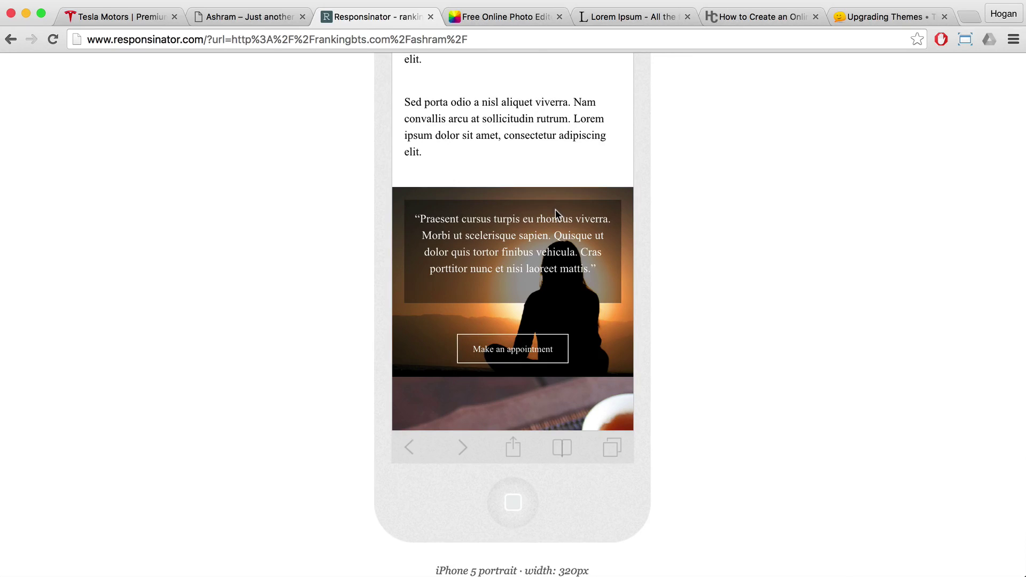
{"action": "scroll", "coordinate": [555, 213], "scroll_direction": "down", "scroll_amount": 2}
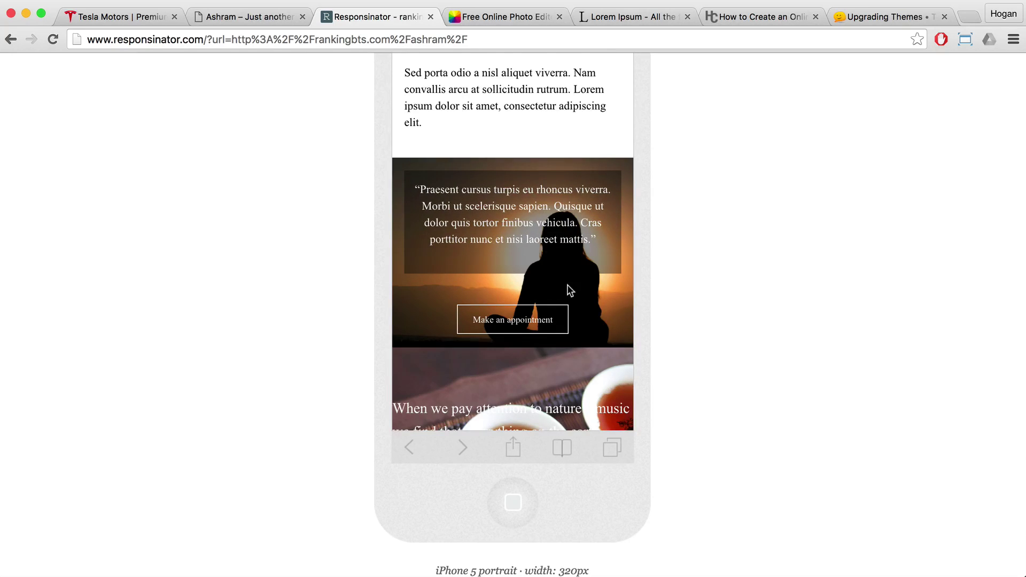
Review the remaining phone previews and the iPad portrait view, and check the sunset testimonial row on the desktop Ashram page
{"action": "scroll", "coordinate": [569, 290], "scroll_direction": "down", "scroll_amount": 5}
{"action": "scroll", "coordinate": [675, 289], "scroll_direction": "down", "scroll_amount": 10}
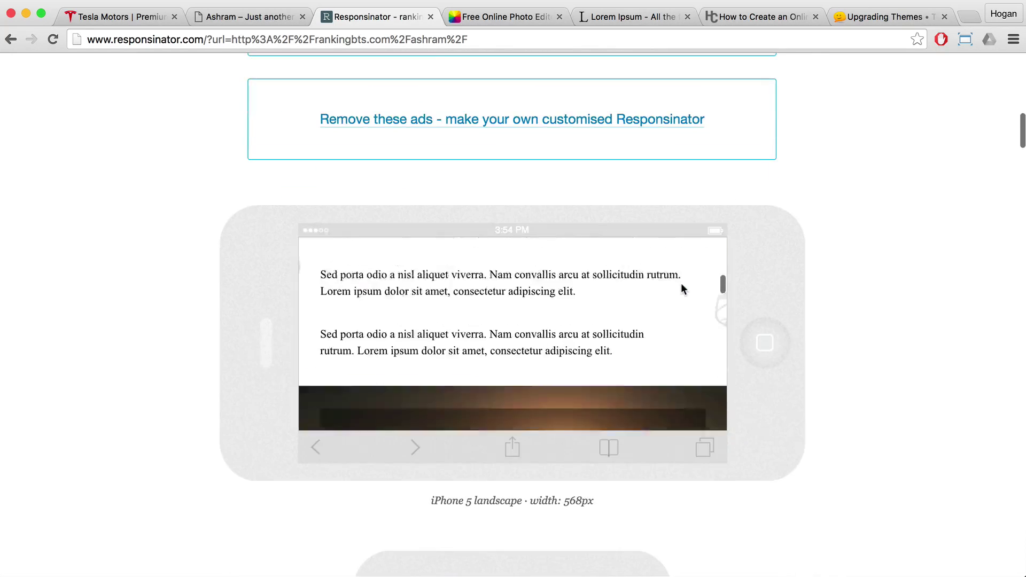
{"action": "scroll", "coordinate": [680, 283], "scroll_direction": "down", "scroll_amount": 20}
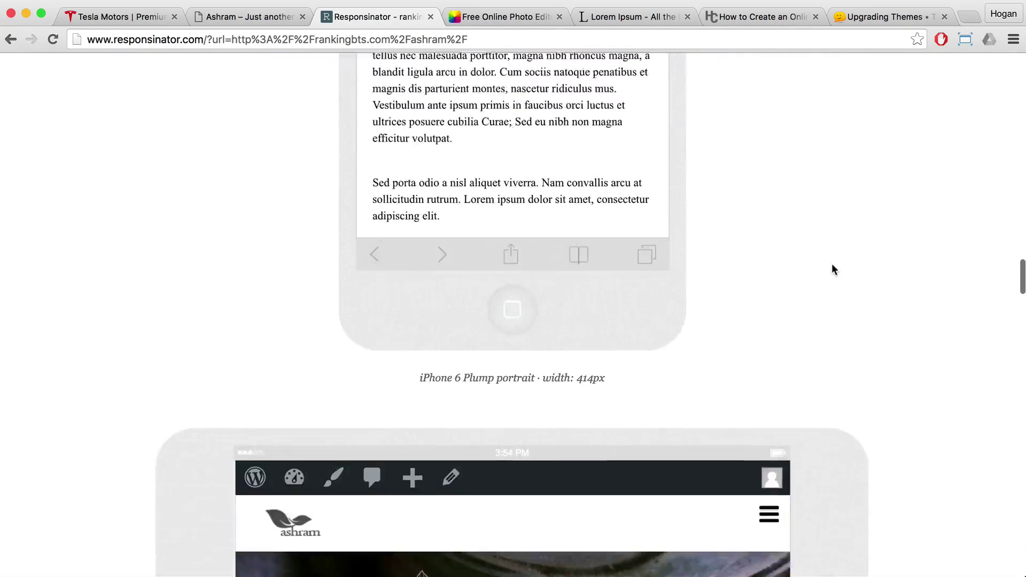
{"action": "scroll", "coordinate": [832, 264], "scroll_direction": "down", "scroll_amount": 20}
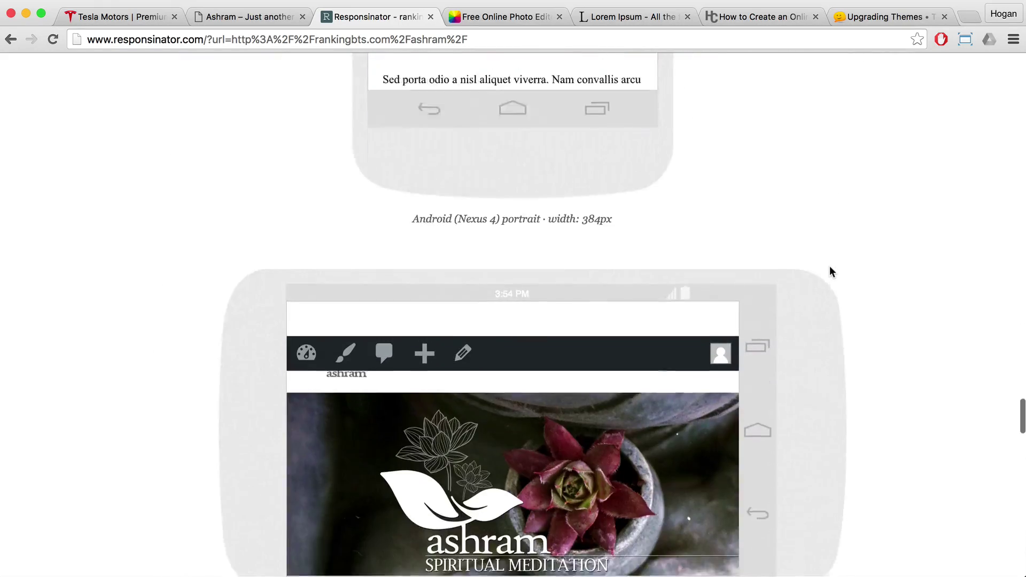
{"action": "scroll", "coordinate": [830, 272], "scroll_direction": "down", "scroll_amount": 20}
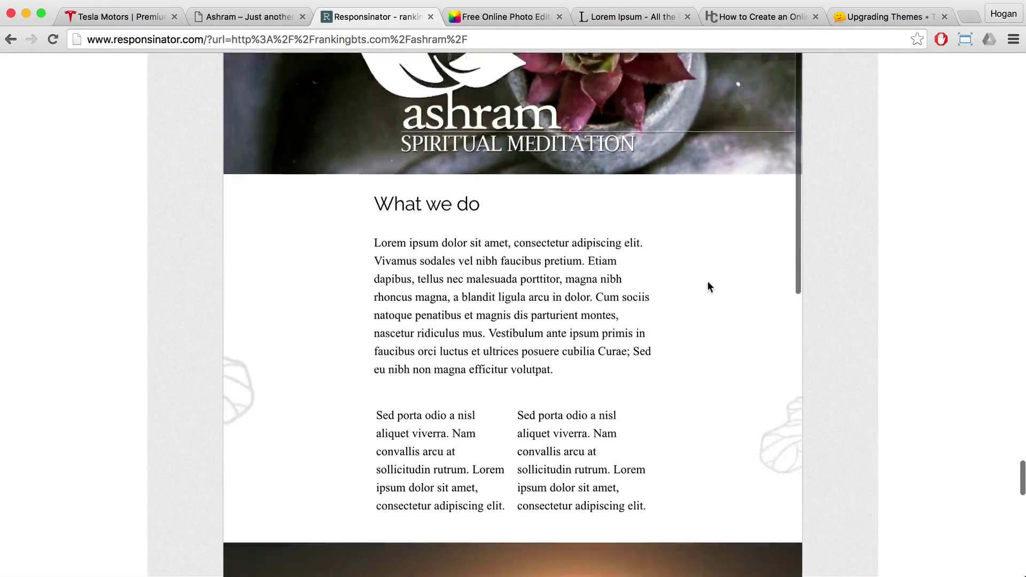
{"action": "scroll", "coordinate": [707, 287], "scroll_direction": "down", "scroll_amount": 7}
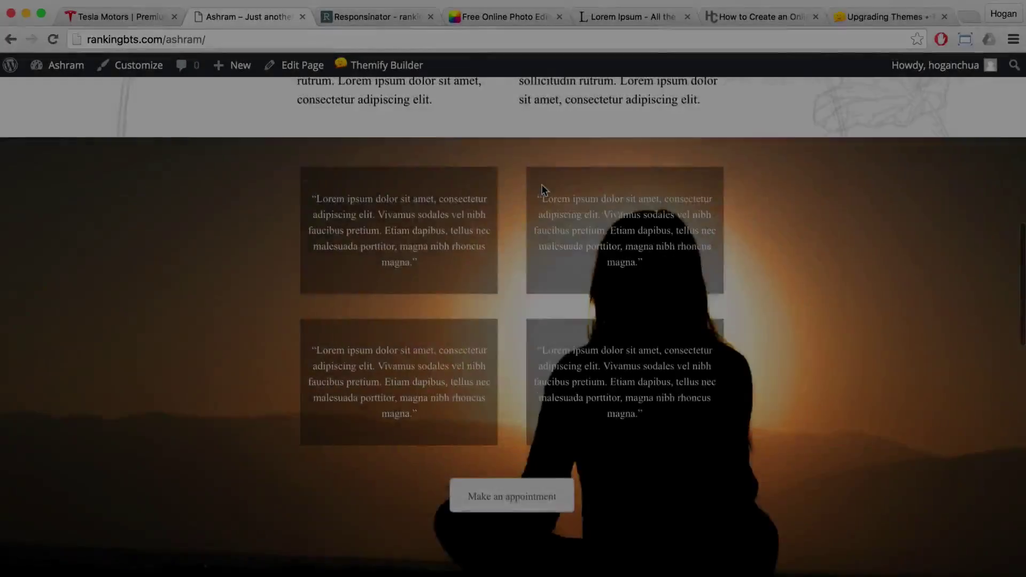
{"action": "scroll", "coordinate": [541, 185], "scroll_direction": "up", "scroll_amount": 10}
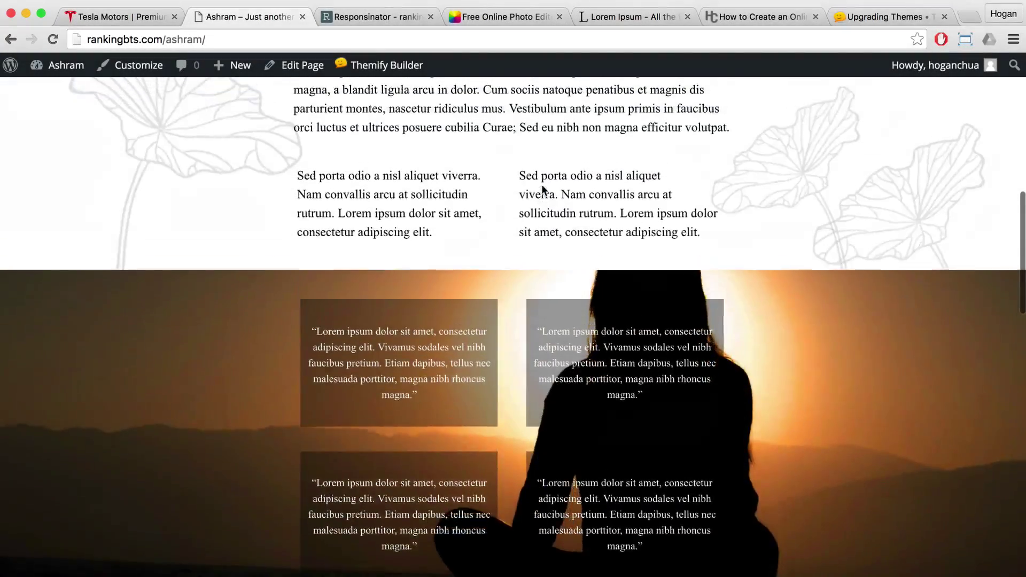
Turn on Themify Builder for the Ashram page and open the styling settings of the mobile row's testimonial slider
{"action": "scroll", "coordinate": [541, 184], "scroll_direction": "down", "scroll_amount": 15}
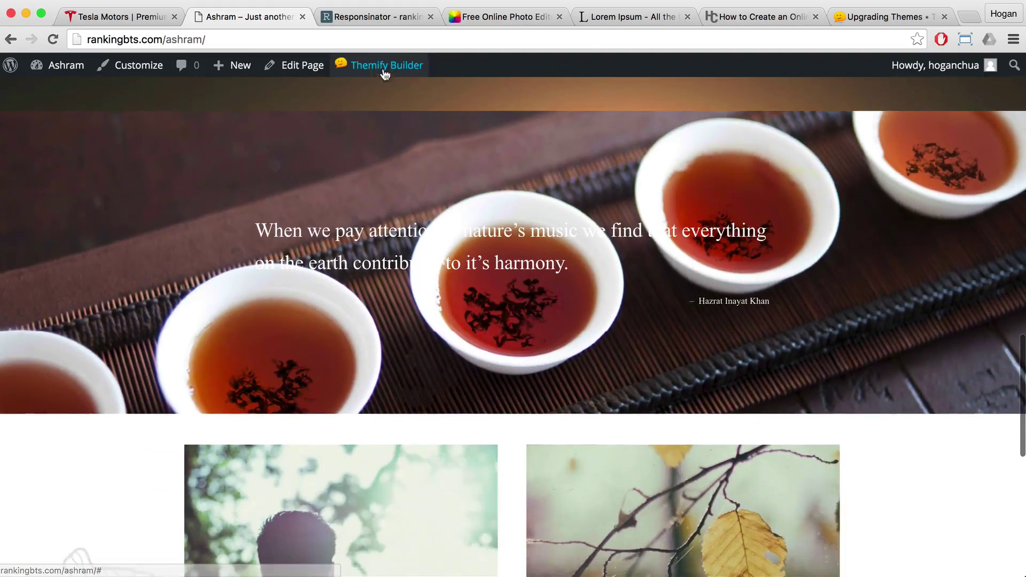
{"action": "mouse_move", "coordinate": [384, 69]}
{"action": "left_click", "coordinate": [380, 92]}
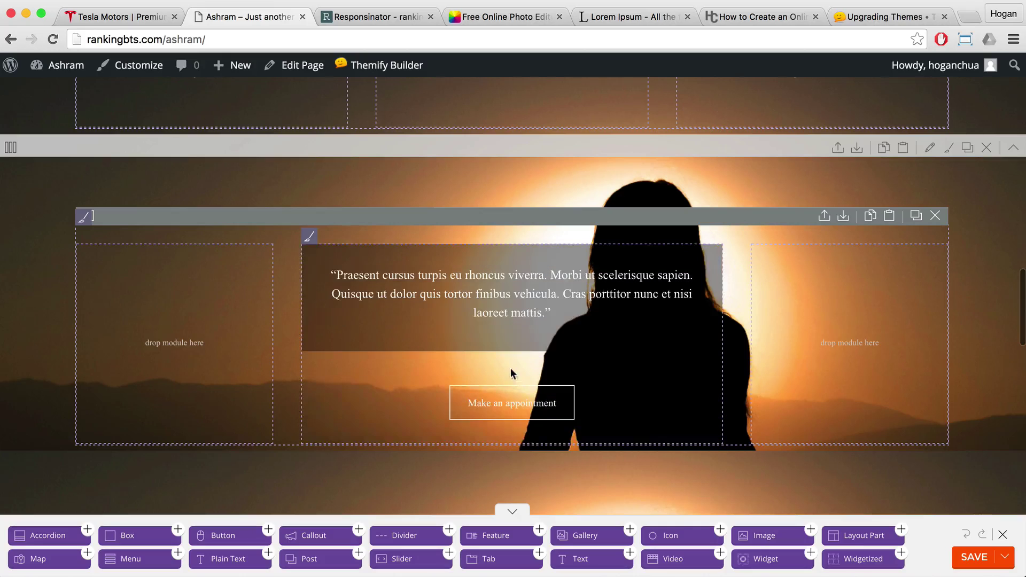
{"action": "double_click", "coordinate": [538, 307]}
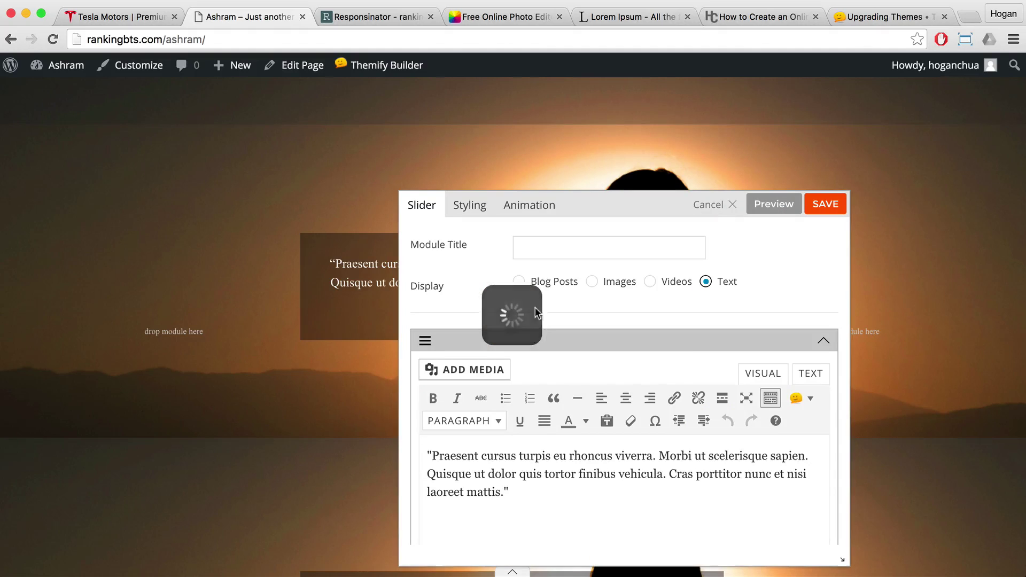
{"action": "scroll", "coordinate": [684, 358], "scroll_direction": "down", "scroll_amount": 5}
{"action": "left_click", "coordinate": [481, 208]}
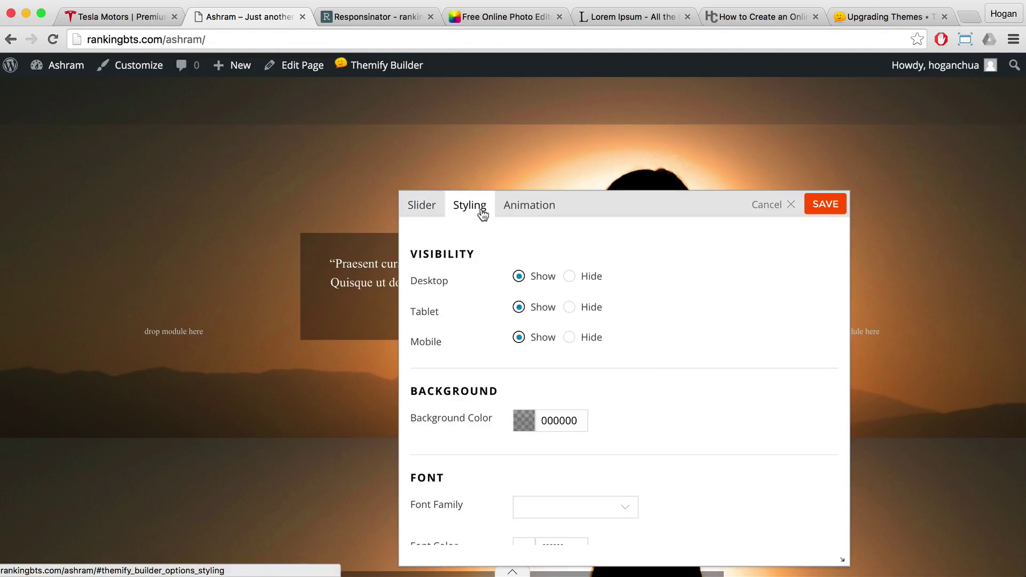
Turn off the uniform margin for the testimonial slider and set its bottom margin to 2%
{"action": "scroll", "coordinate": [659, 390], "scroll_direction": "down", "scroll_amount": 10}
{"action": "scroll", "coordinate": [656, 396], "scroll_direction": "down", "scroll_amount": 5}
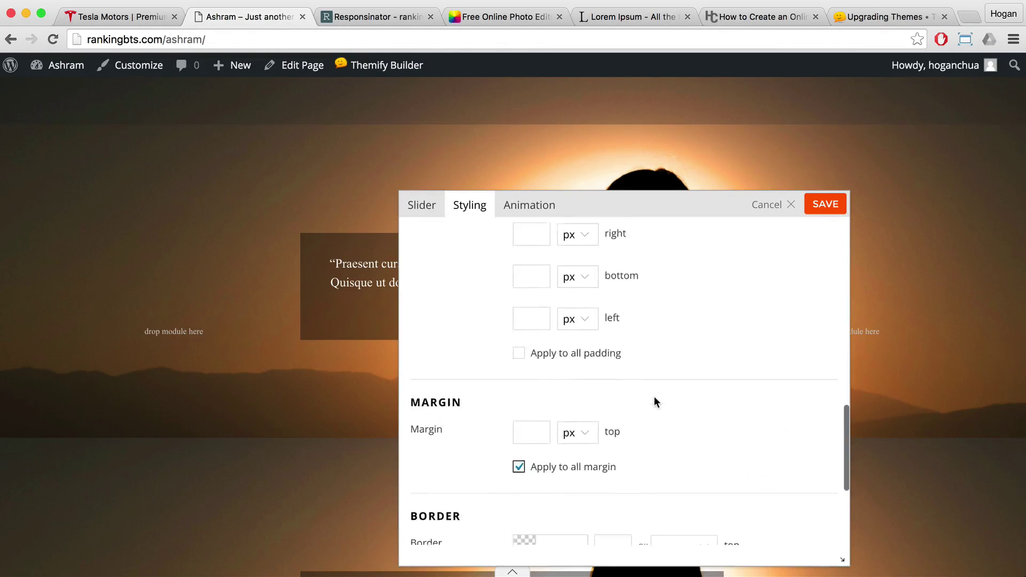
{"action": "left_click", "coordinate": [518, 410]}
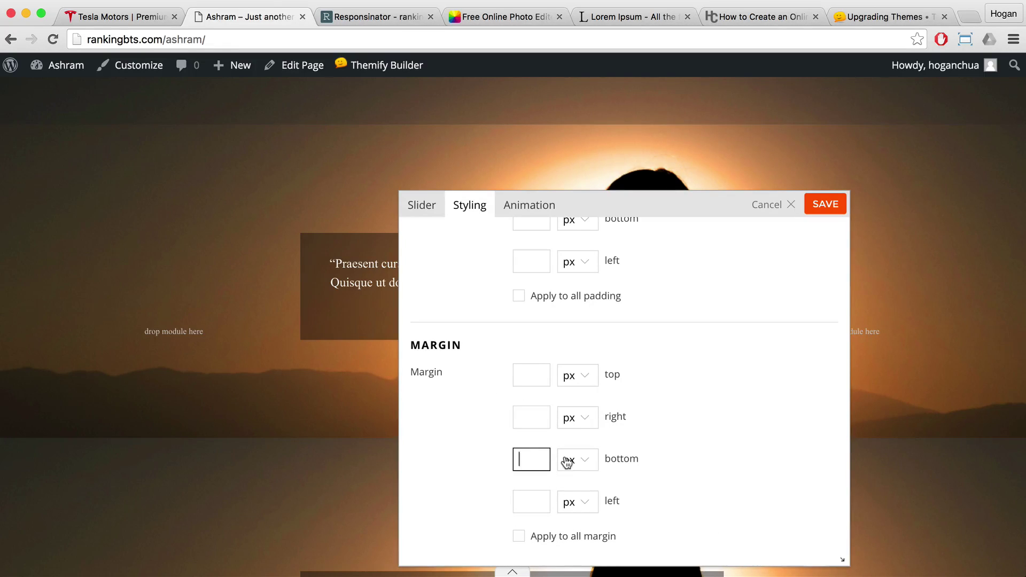
{"action": "left_click", "coordinate": [573, 475]}
{"action": "left_click_drag", "start_coordinate": [657, 196], "coordinate": [909, 134]}
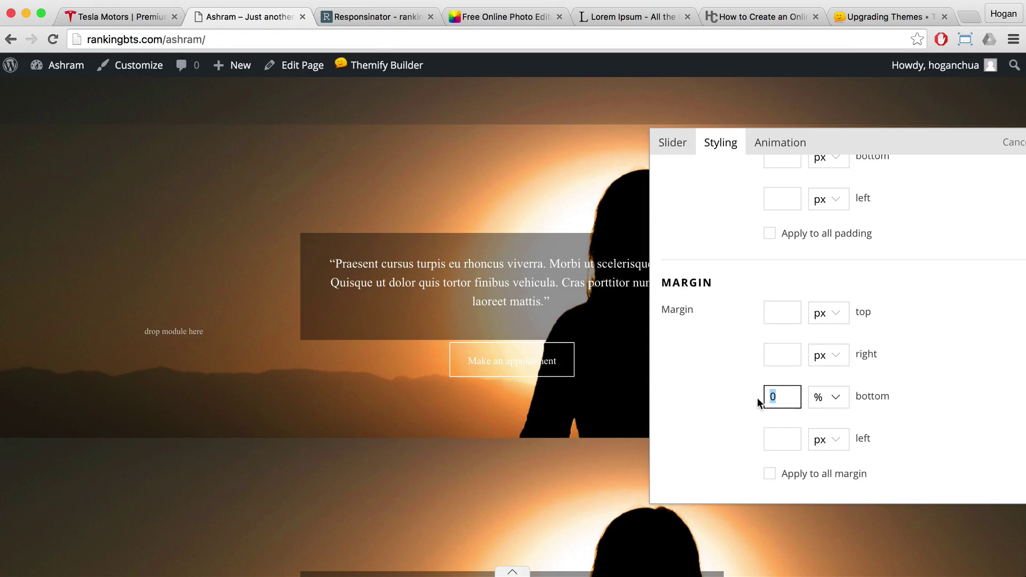
{"action": "type", "text": "2"}
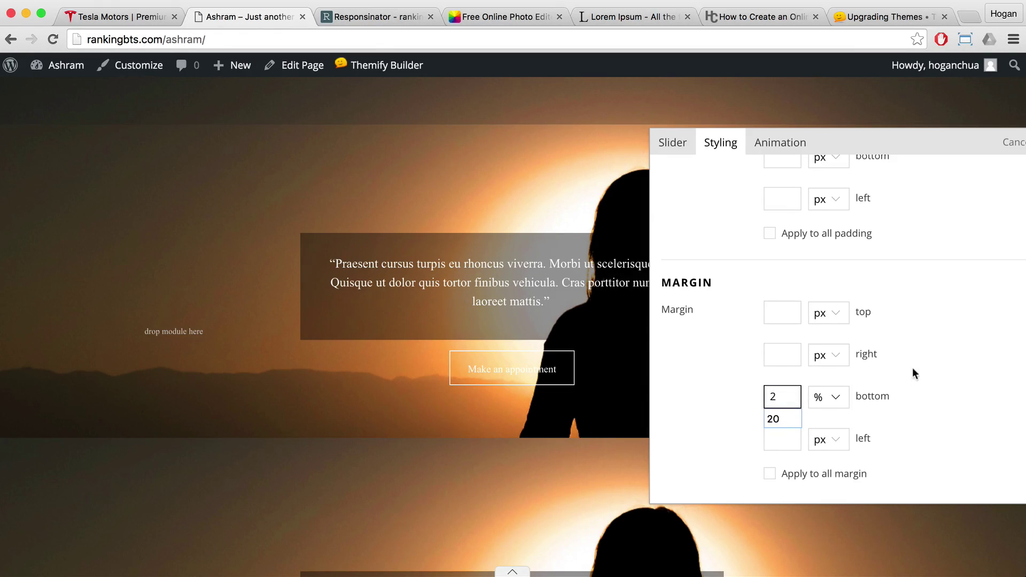
Save the slider module settings and the page layout, and close the builder
{"action": "left_click", "coordinate": [881, 114]}
{"action": "left_click_drag", "start_coordinate": [876, 144], "coordinate": [850, 145]}
{"action": "left_click", "coordinate": [669, 142]}
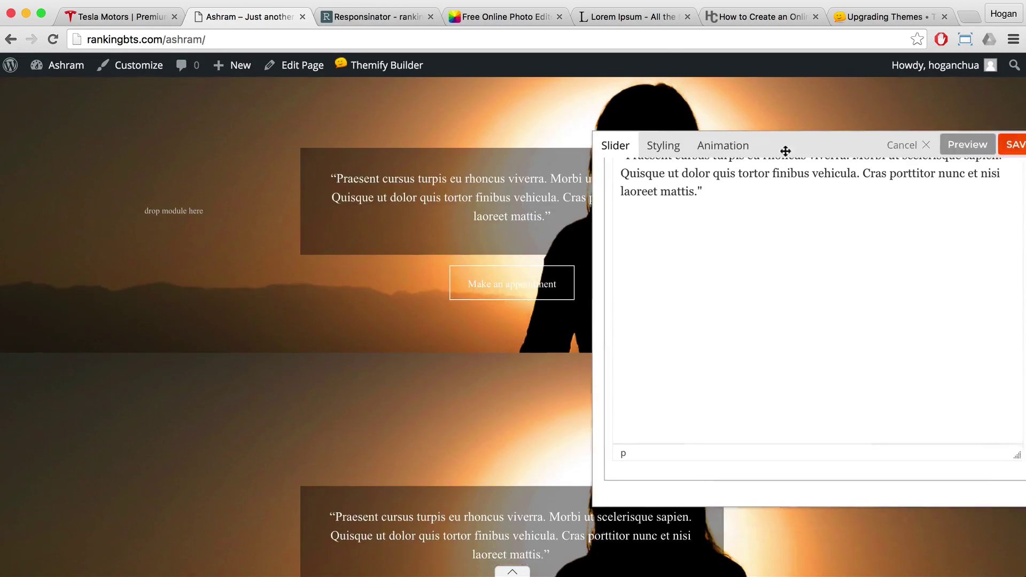
{"action": "left_click", "coordinate": [834, 225]}
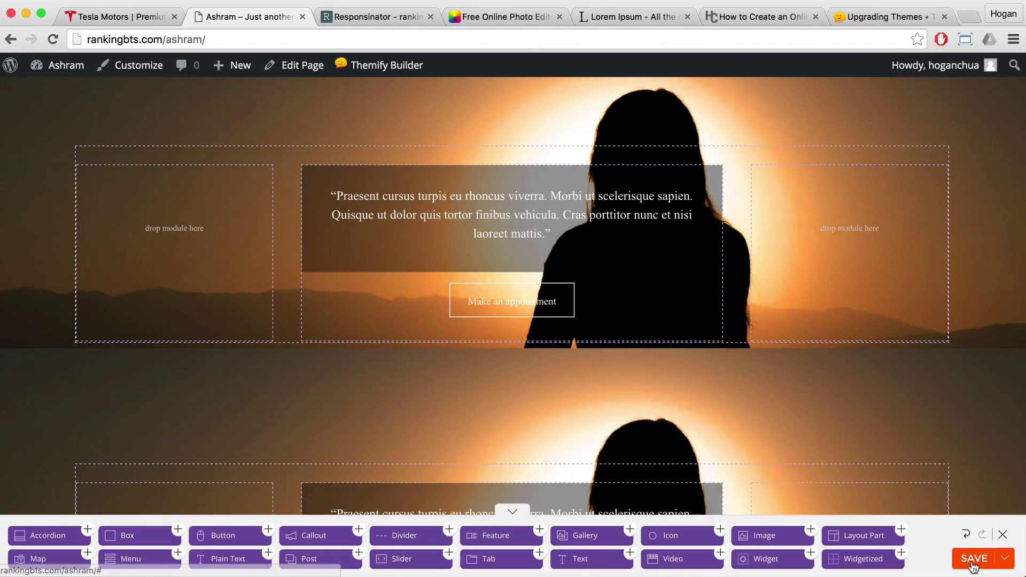
{"action": "left_click", "coordinate": [970, 558]}
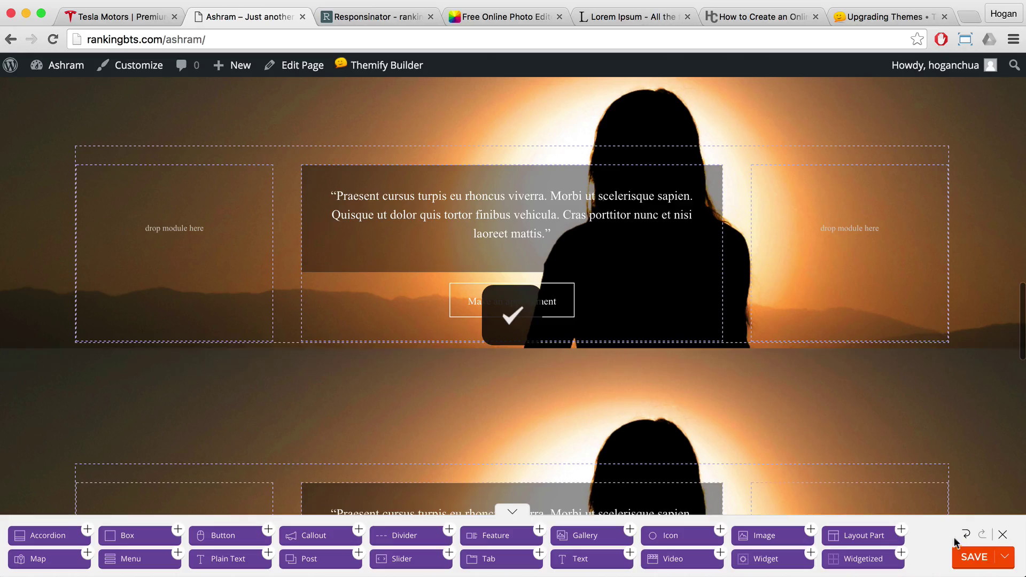
{"action": "left_click", "coordinate": [1003, 535]}
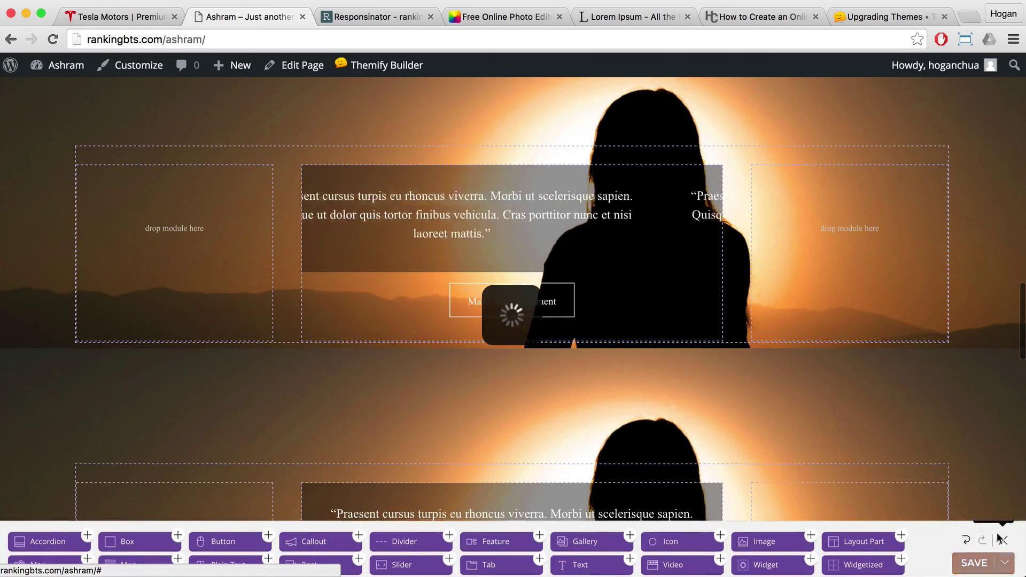
Reload the Responsinator preview to check the gap above the appointment button, and compare the desktop testimonial row on the Ashram page
{"action": "scroll", "coordinate": [823, 450], "scroll_direction": "up", "scroll_amount": 15}
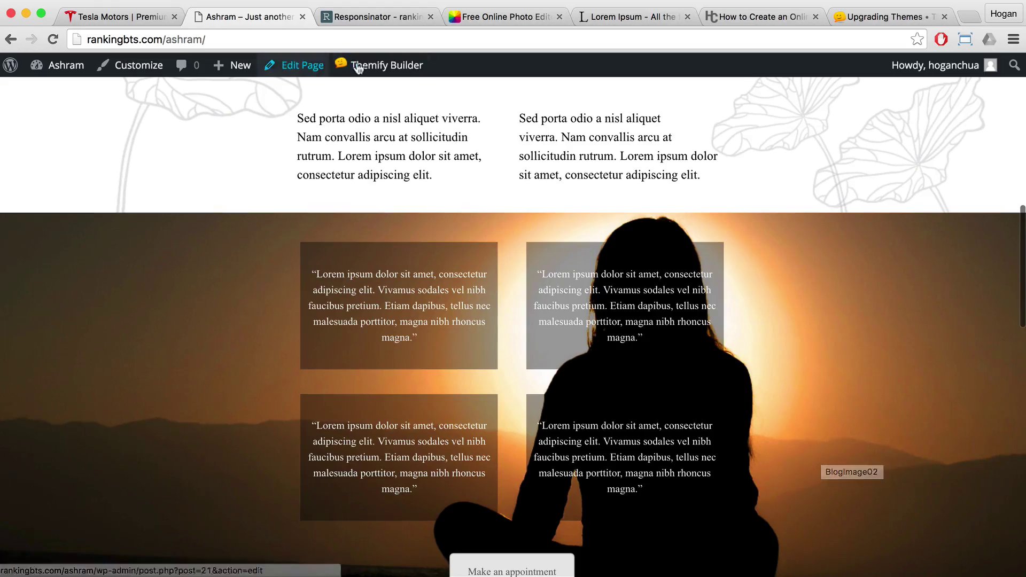
{"action": "left_click", "coordinate": [362, 24]}
{"action": "left_click", "coordinate": [59, 40]}
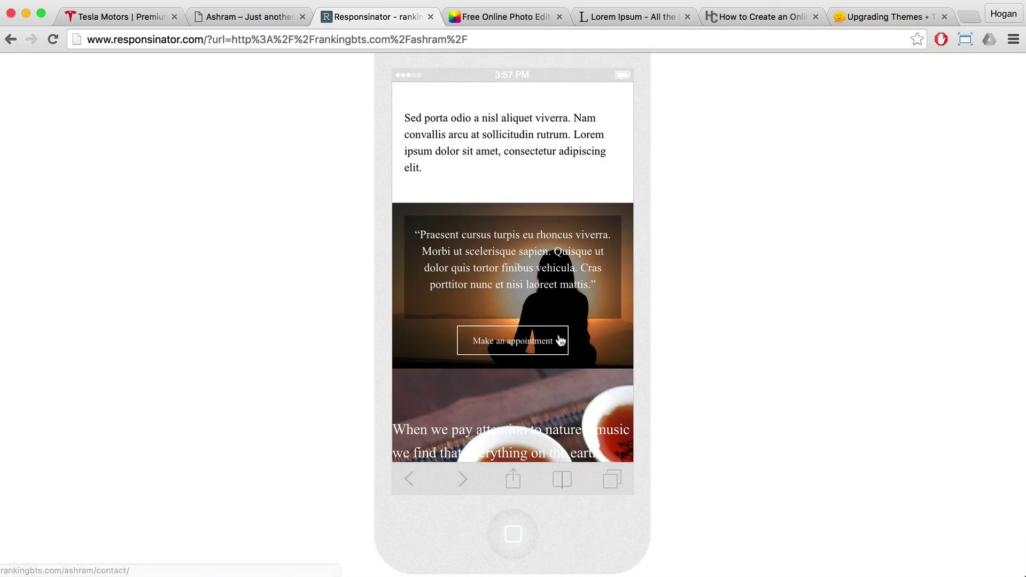
{"action": "left_click", "coordinate": [258, 17]}
{"action": "scroll", "coordinate": [568, 252], "scroll_direction": "down", "scroll_amount": 10}
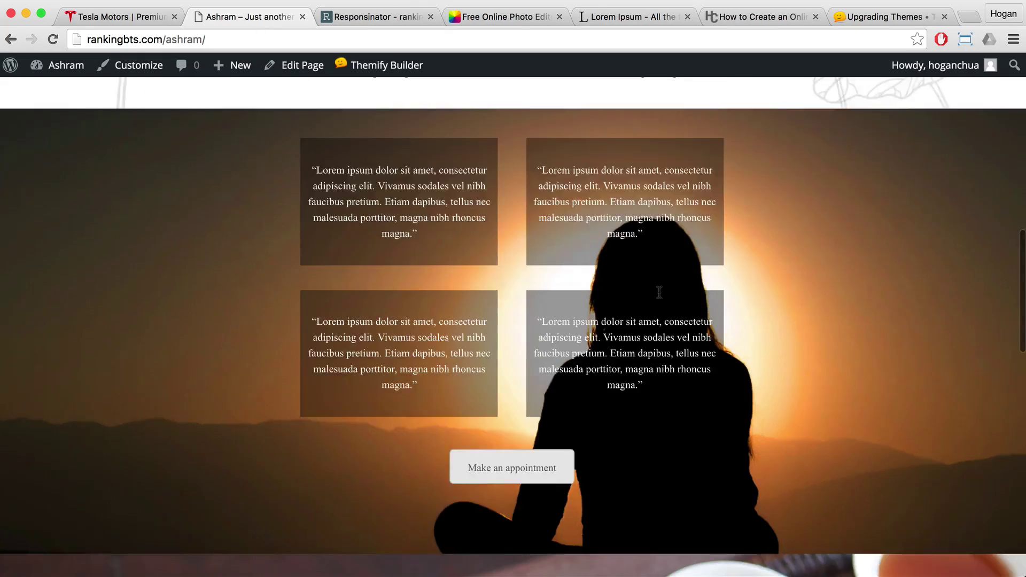
{"action": "scroll", "coordinate": [474, 101], "scroll_direction": "up", "scroll_amount": 6}
{"action": "scroll", "coordinate": [474, 102], "scroll_direction": "up", "scroll_amount": 3}
Turn on Themify Builder for the Ashram page and go to the mobile slider row
{"action": "mouse_move", "coordinate": [385, 65]}
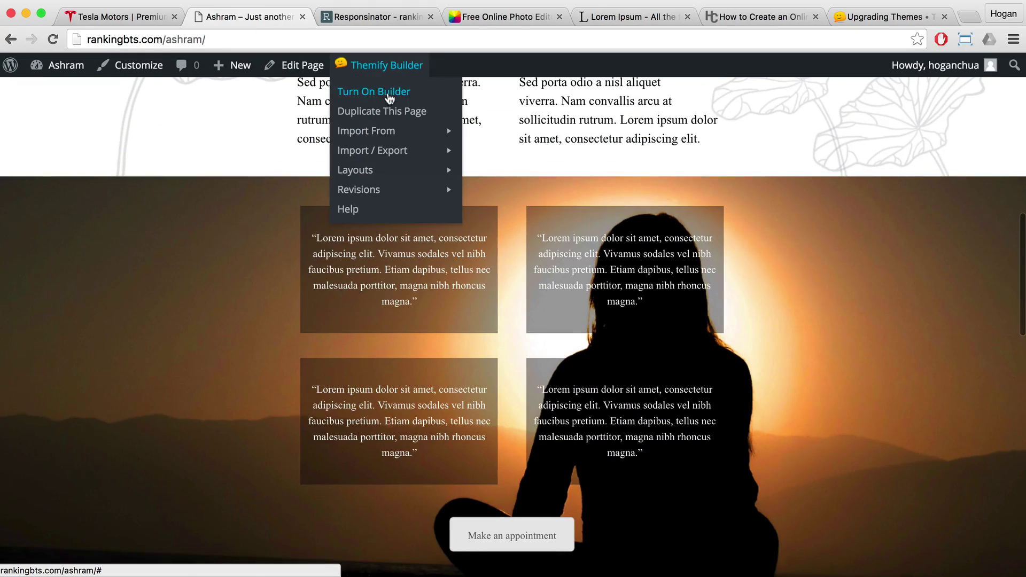
{"action": "left_click", "coordinate": [313, 92]}
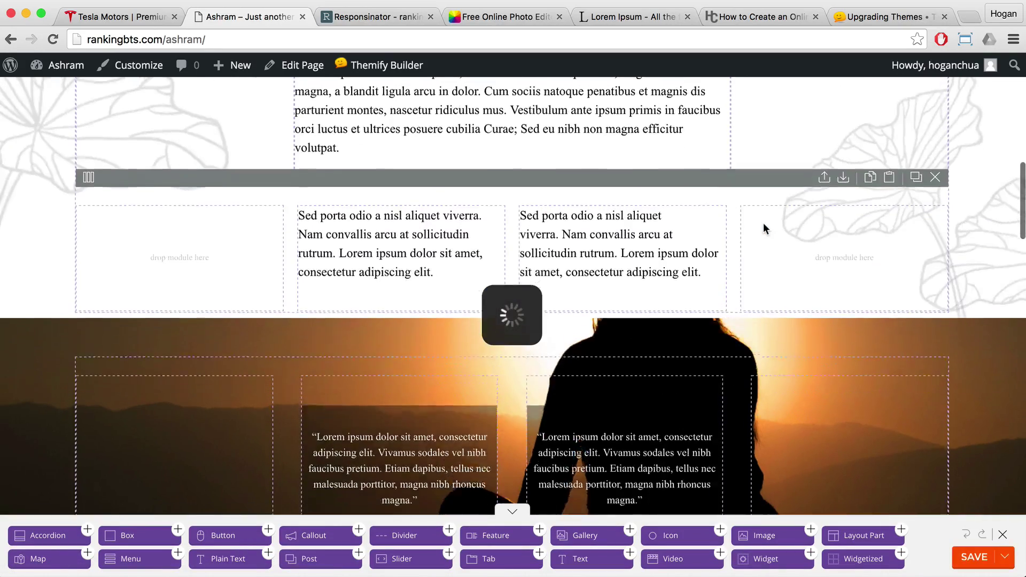
{"action": "scroll", "coordinate": [764, 224], "scroll_direction": "down", "scroll_amount": 3}
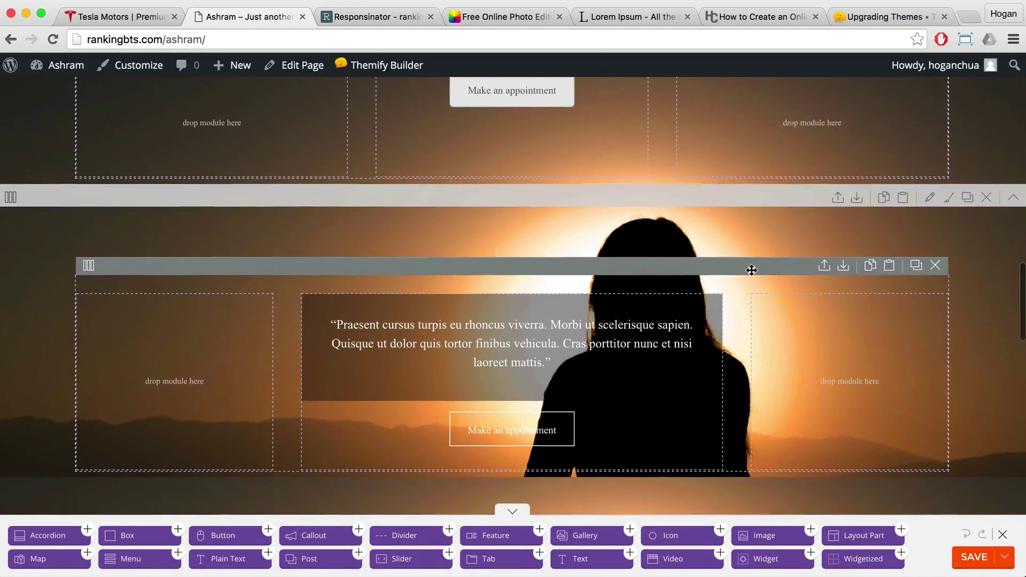
Set the mobile slider row's background position to Left Top and save the row options
{"action": "left_click", "coordinate": [930, 197]}
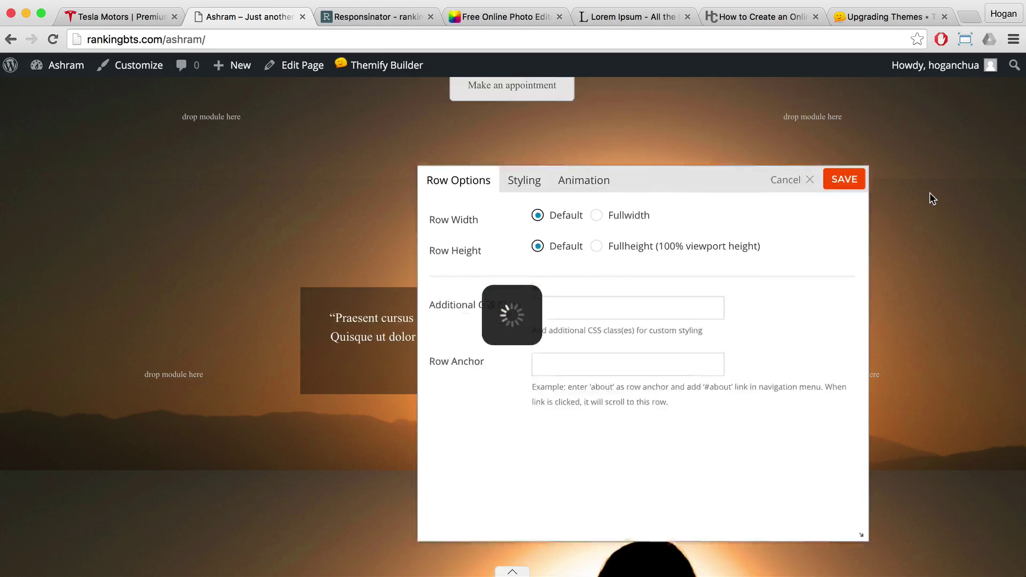
{"action": "left_click", "coordinate": [531, 219]}
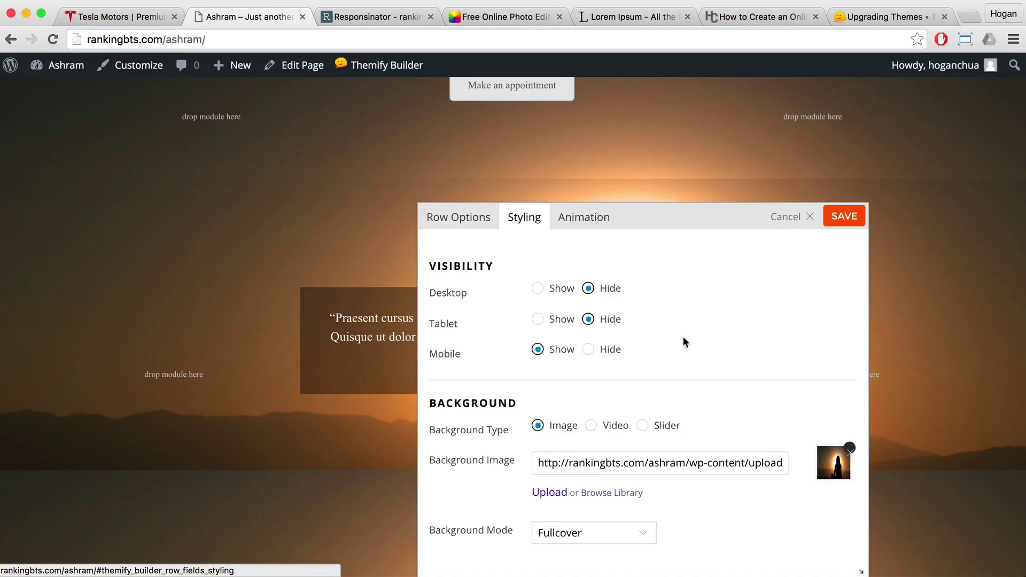
{"action": "scroll", "coordinate": [695, 353], "scroll_direction": "down", "scroll_amount": 5}
{"action": "scroll", "coordinate": [694, 366], "scroll_direction": "down", "scroll_amount": 1}
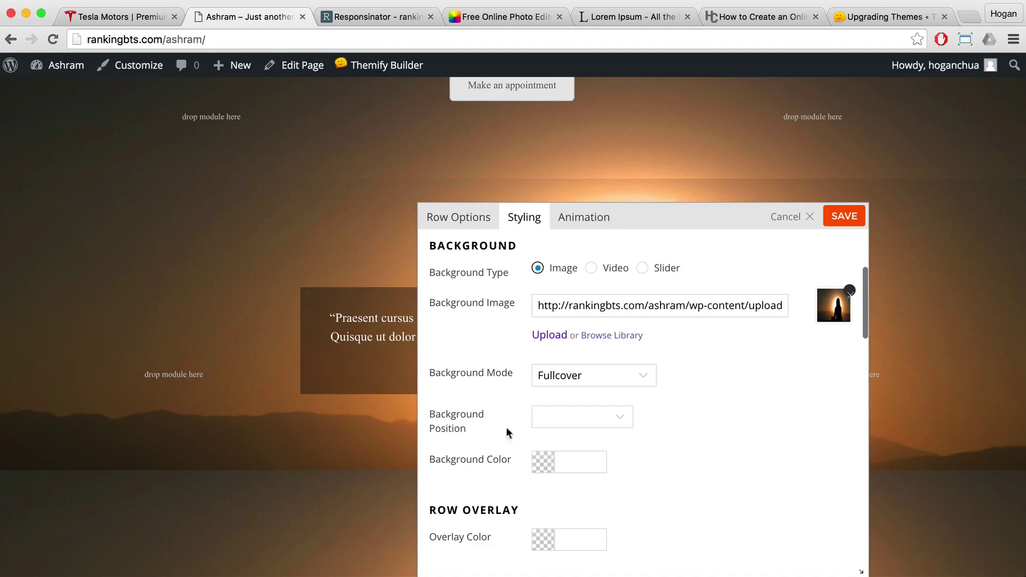
{"action": "left_click_drag", "start_coordinate": [671, 215], "coordinate": [372, 179]}
{"action": "scroll", "coordinate": [644, 299], "scroll_direction": "down", "scroll_amount": 5}
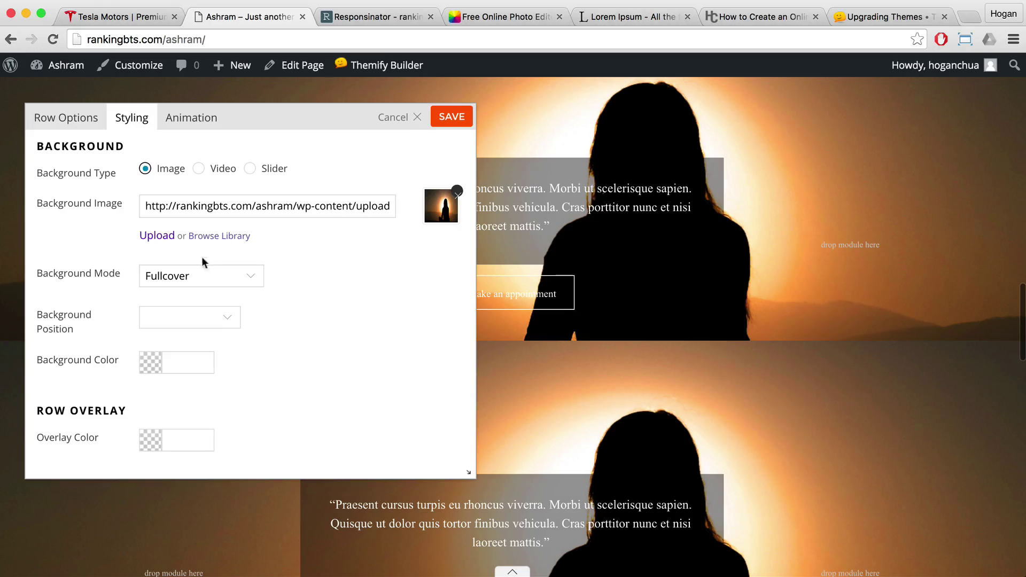
{"action": "left_click", "coordinate": [216, 319]}
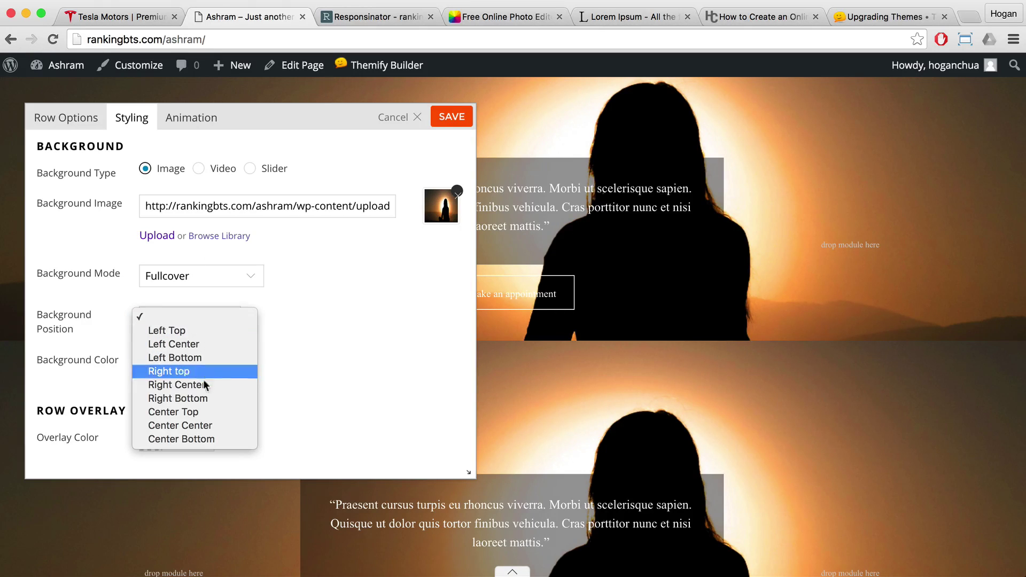
{"action": "left_click", "coordinate": [190, 332]}
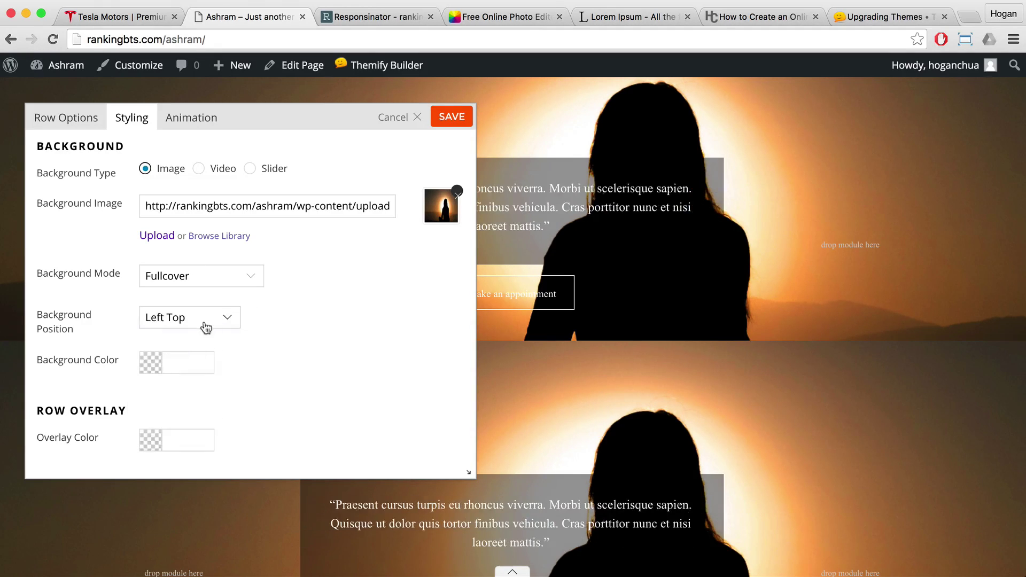
{"action": "left_click", "coordinate": [452, 117]}
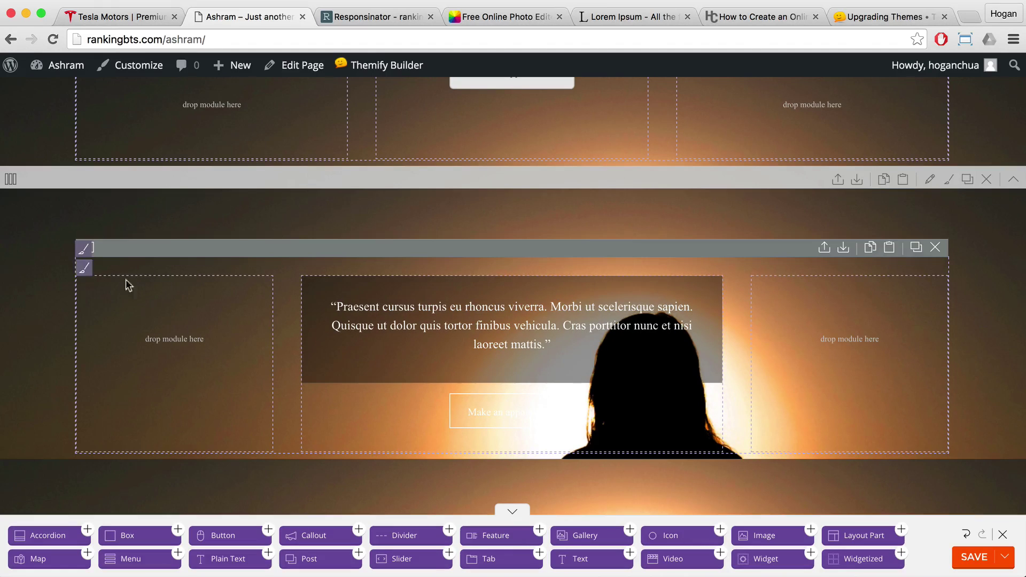
Reload the Responsinator preview and examine the slider row's background in the iPhone 5 landscape view
{"action": "left_click", "coordinate": [344, 23]}
{"action": "left_click", "coordinate": [49, 40]}
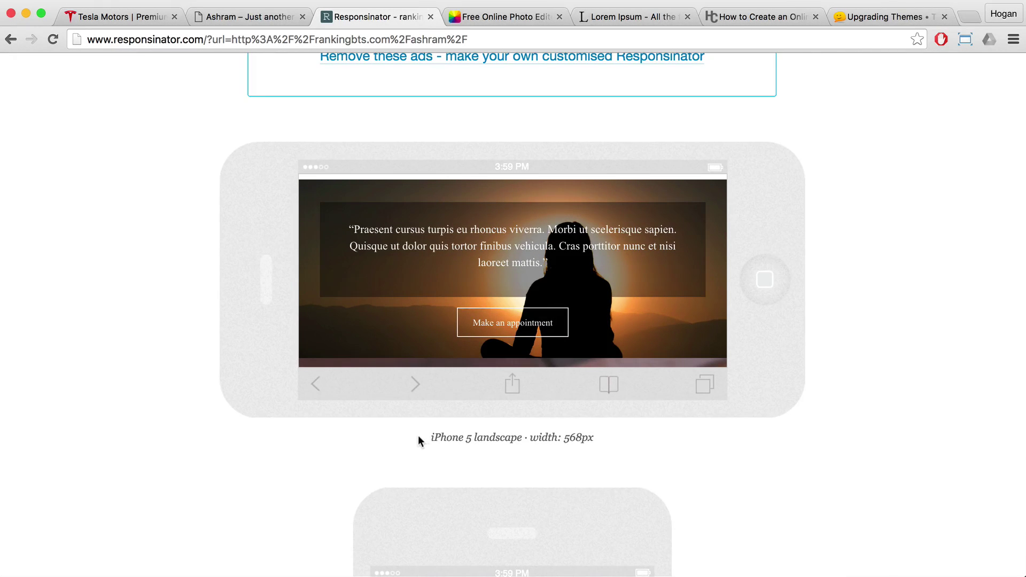
{"action": "left_click_drag", "start_coordinate": [428, 441], "coordinate": [632, 444]}
{"action": "left_click", "coordinate": [409, 334]}
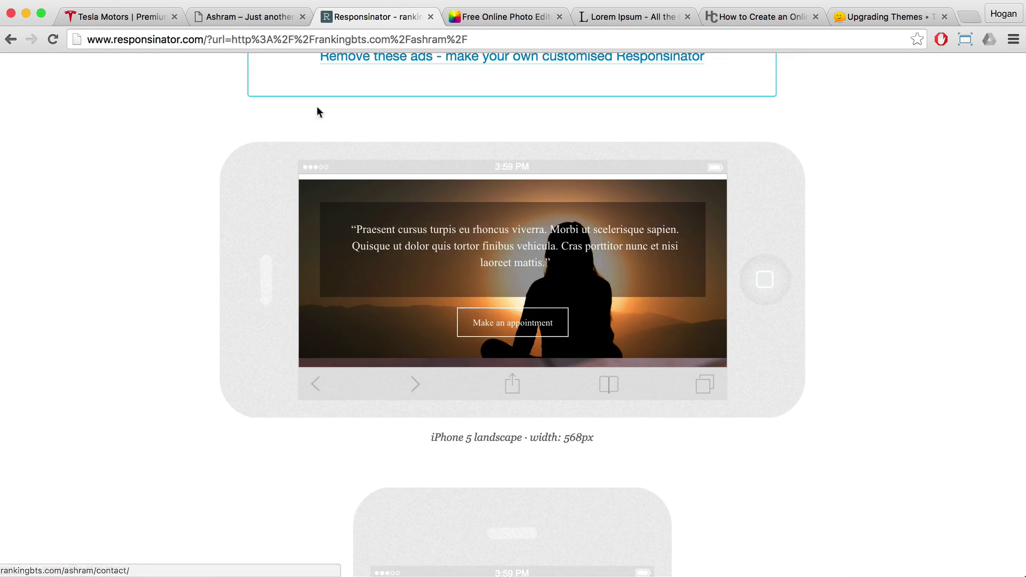
Set the mobile slider row's background position to Right Bottom, and save the row options and page layout
{"action": "left_click", "coordinate": [245, 17]}
{"action": "scroll", "coordinate": [389, 248], "scroll_direction": "down", "scroll_amount": 2}
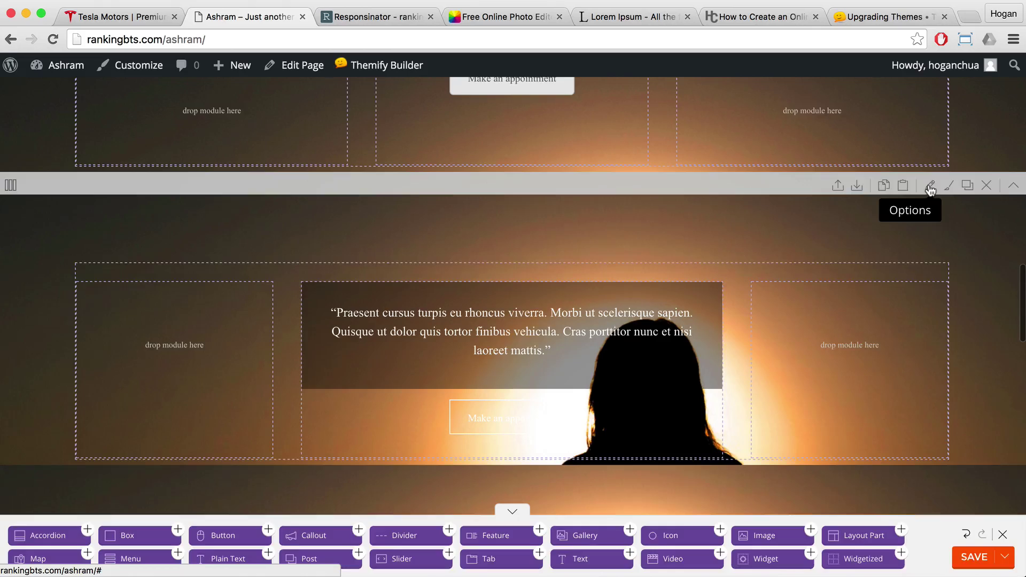
{"action": "left_click", "coordinate": [933, 188]}
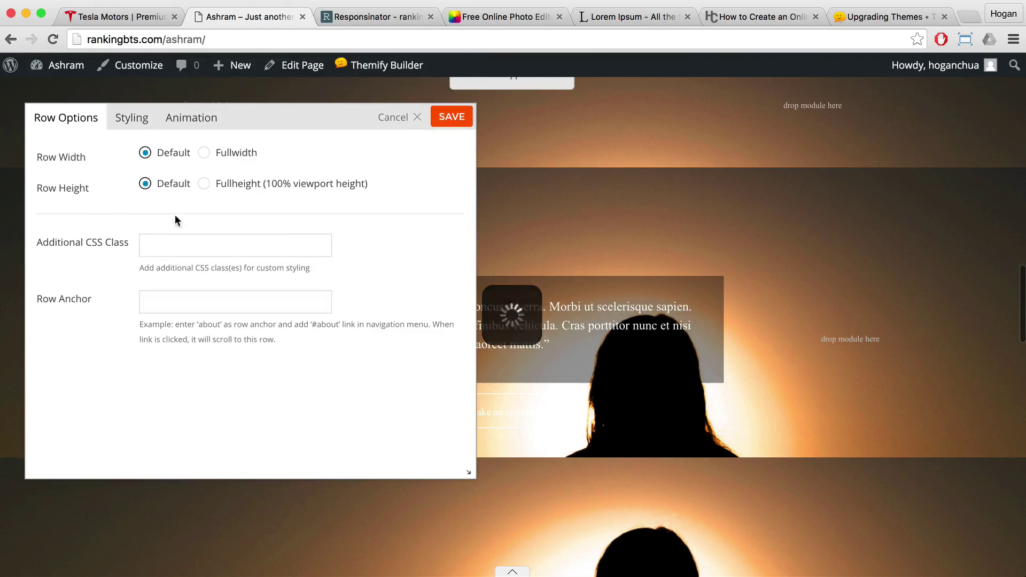
{"action": "left_click", "coordinate": [132, 117]}
{"action": "scroll", "coordinate": [263, 347], "scroll_direction": "down", "scroll_amount": 3}
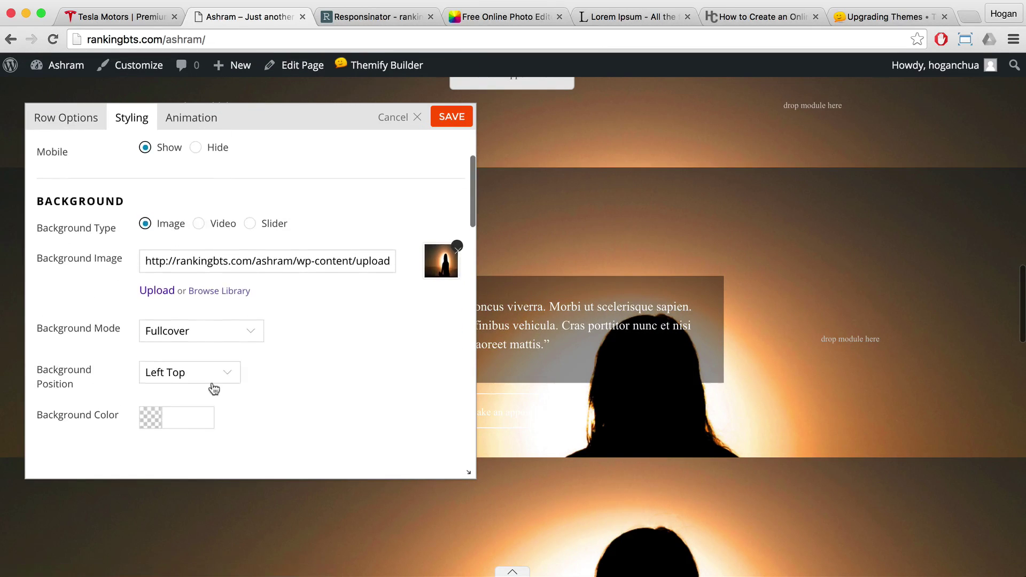
{"action": "left_click", "coordinate": [211, 377]}
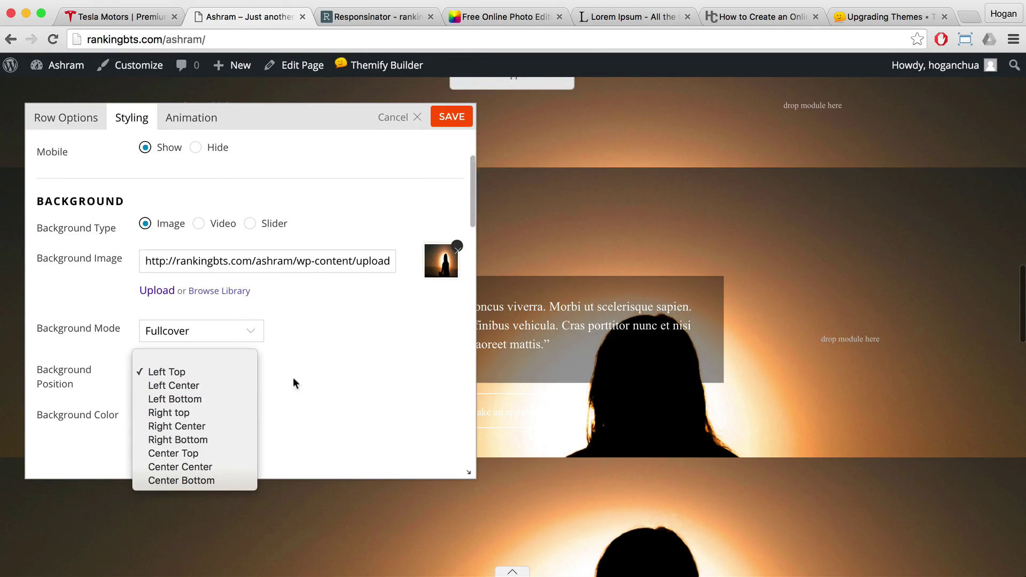
{"action": "left_click", "coordinate": [203, 440]}
{"action": "left_click", "coordinate": [441, 122]}
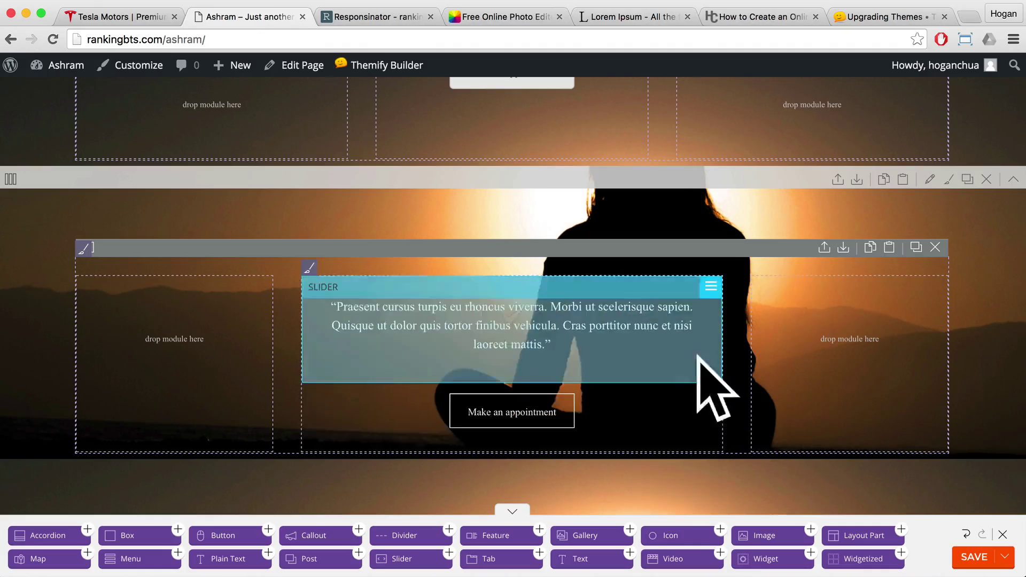
{"action": "left_click", "coordinate": [967, 559]}
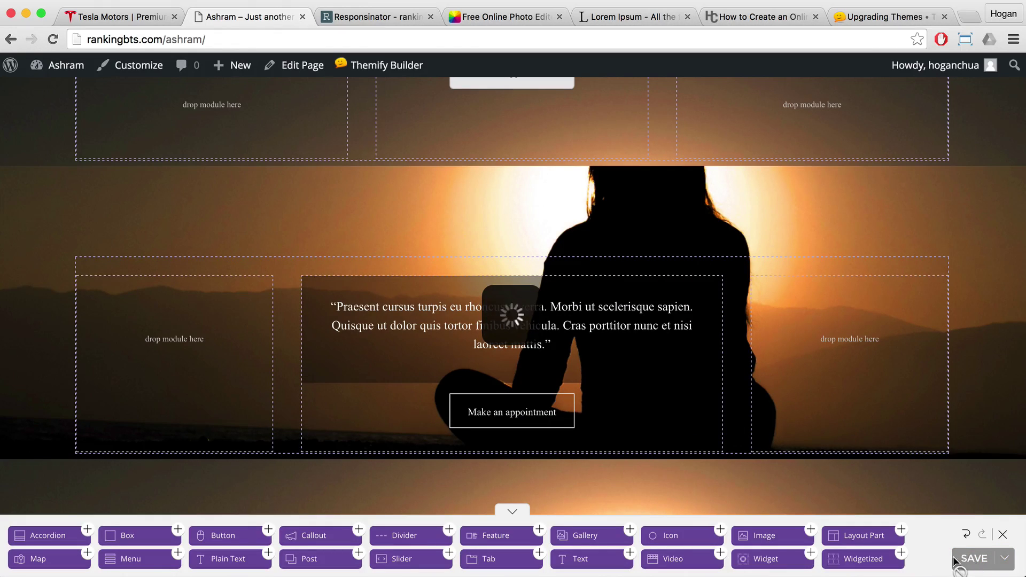
{"action": "left_click", "coordinate": [982, 535]}
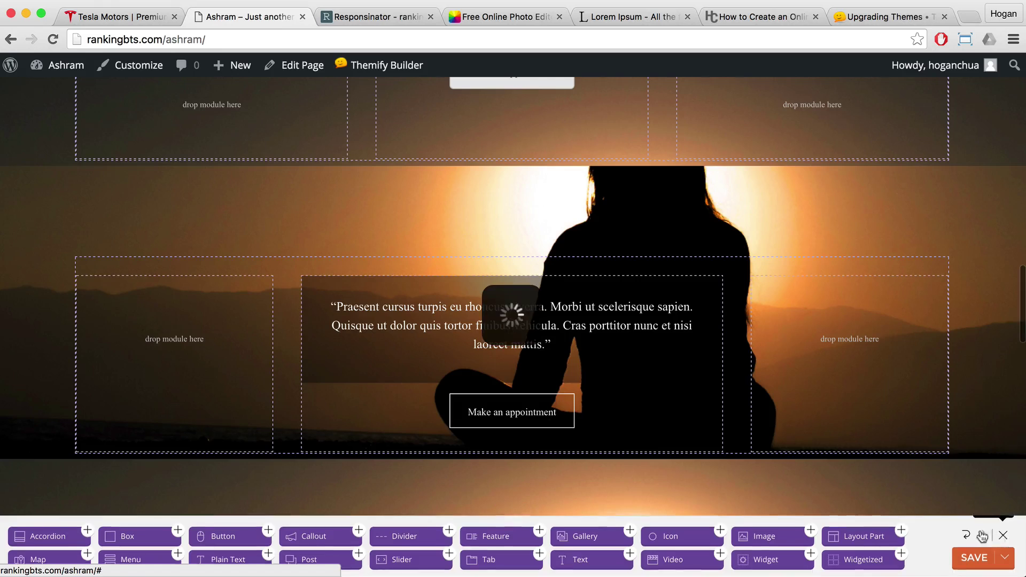
Reload the Responsinator preview and check how the slider row's background is positioned in the iPhone 5 landscape view
{"action": "left_click", "coordinate": [364, 18]}
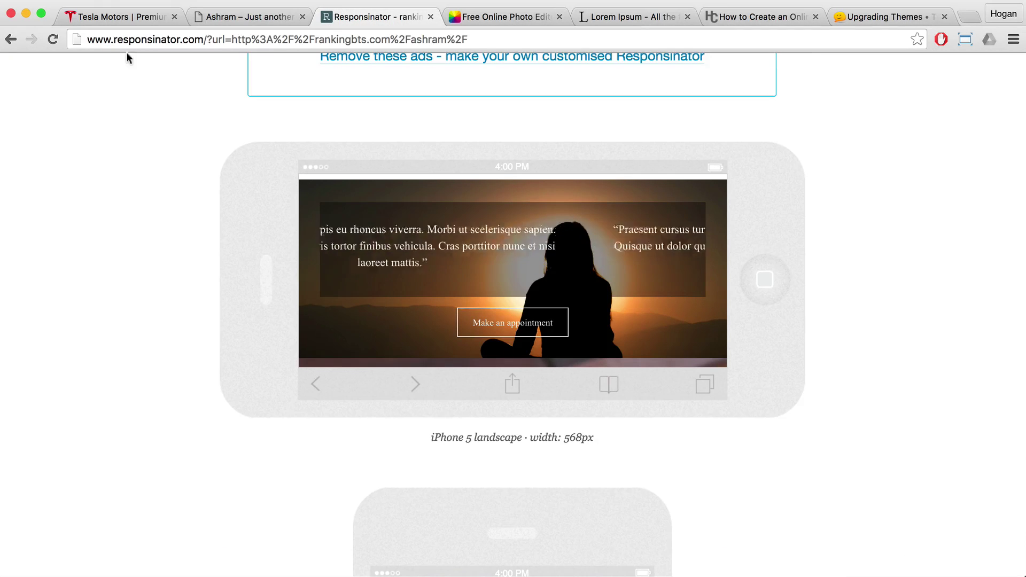
{"action": "left_click", "coordinate": [52, 39]}
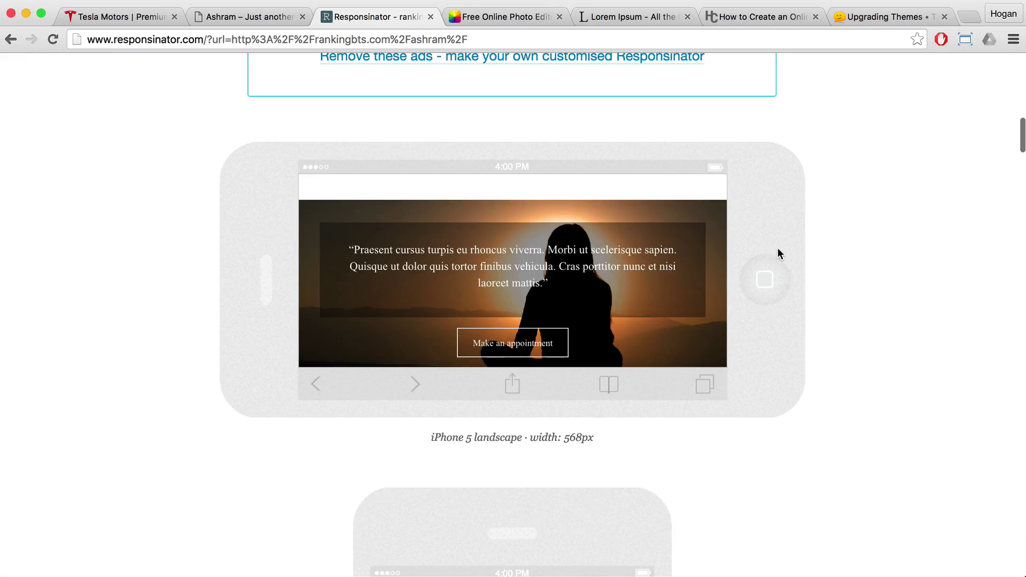
{"action": "scroll", "coordinate": [777, 248], "scroll_direction": "down", "scroll_amount": 3}
{"action": "scroll", "coordinate": [777, 248], "scroll_direction": "up", "scroll_amount": 1}
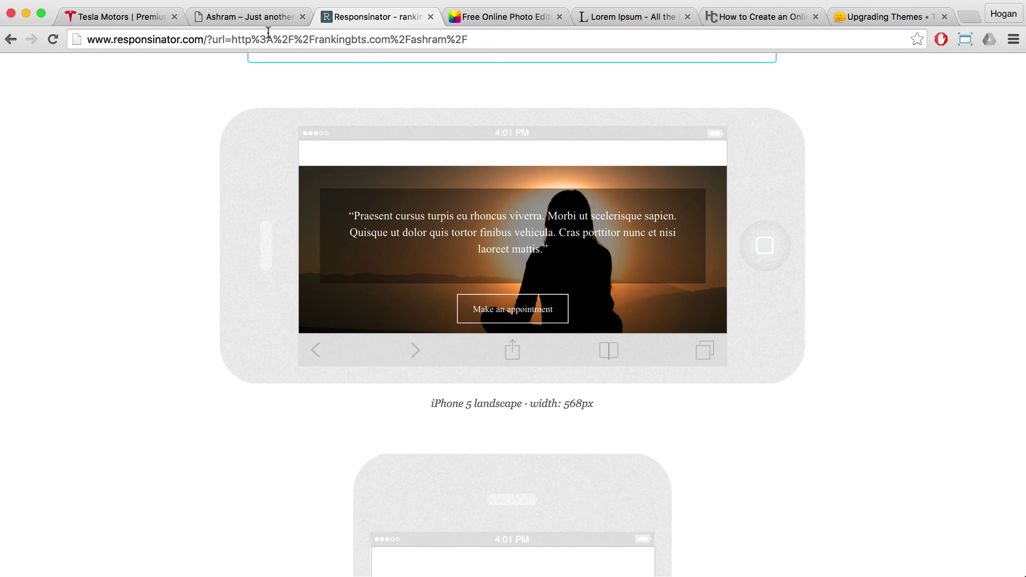
Return to the Ashram page and review the four-testimonial sunset row on desktop
{"action": "left_click", "coordinate": [256, 17]}
{"action": "scroll", "coordinate": [519, 150], "scroll_direction": "up", "scroll_amount": 10}
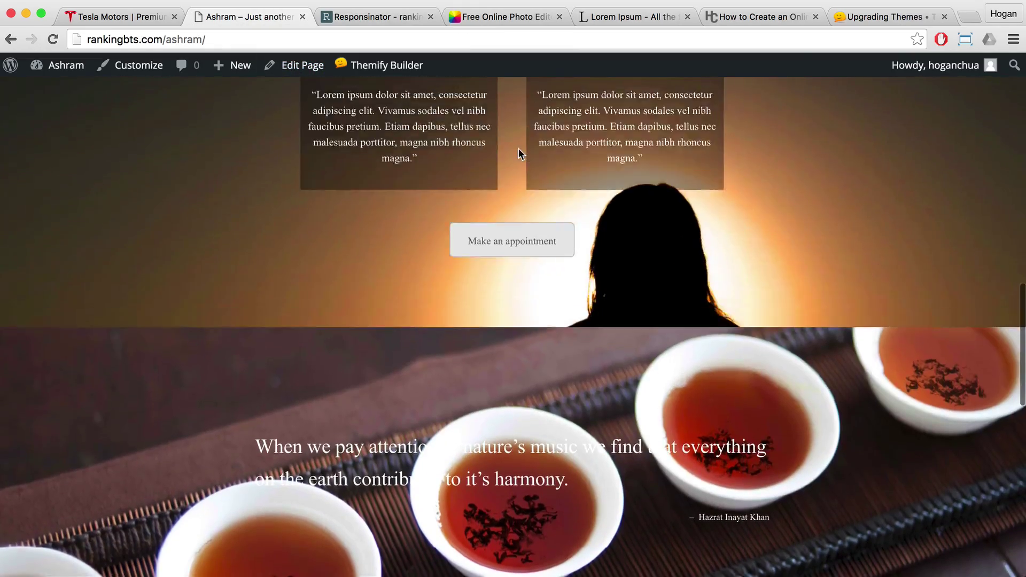
{"action": "scroll", "coordinate": [518, 148], "scroll_direction": "up", "scroll_amount": 9}
{"action": "scroll", "coordinate": [507, 149], "scroll_direction": "down", "scroll_amount": 4}
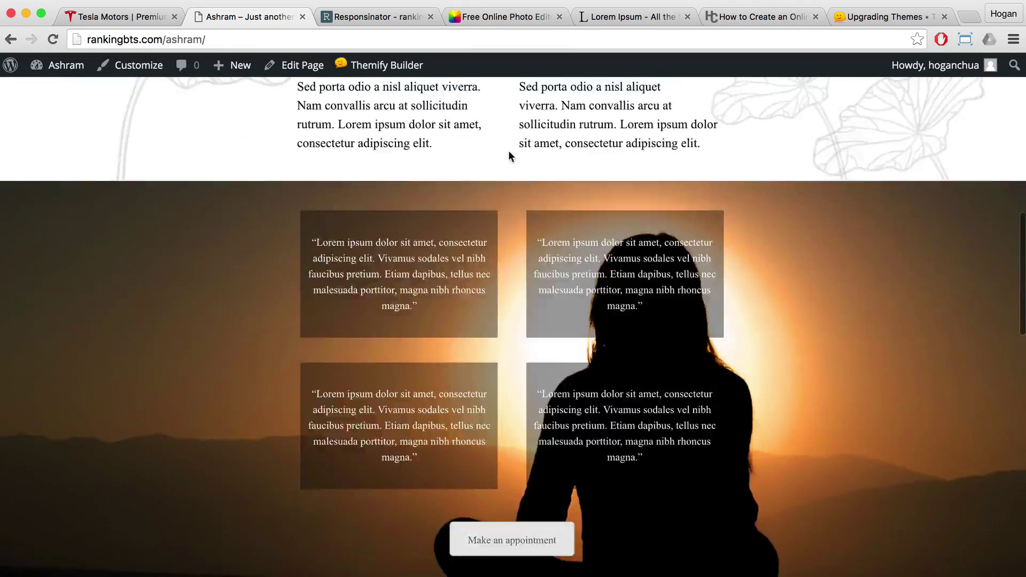
{"action": "scroll", "coordinate": [509, 155], "scroll_direction": "down", "scroll_amount": 4}
{"action": "scroll", "coordinate": [508, 152], "scroll_direction": "up", "scroll_amount": 4}
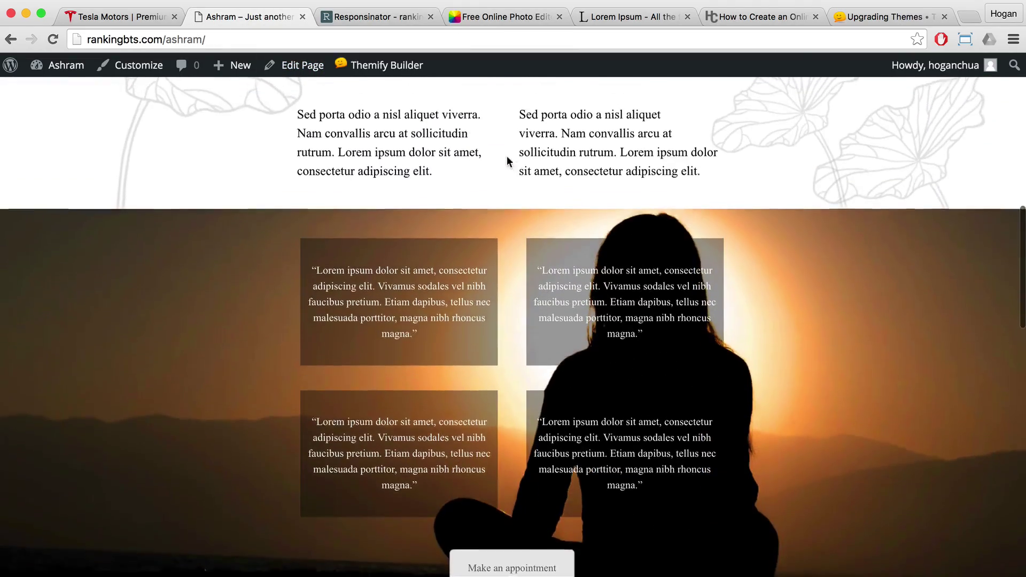